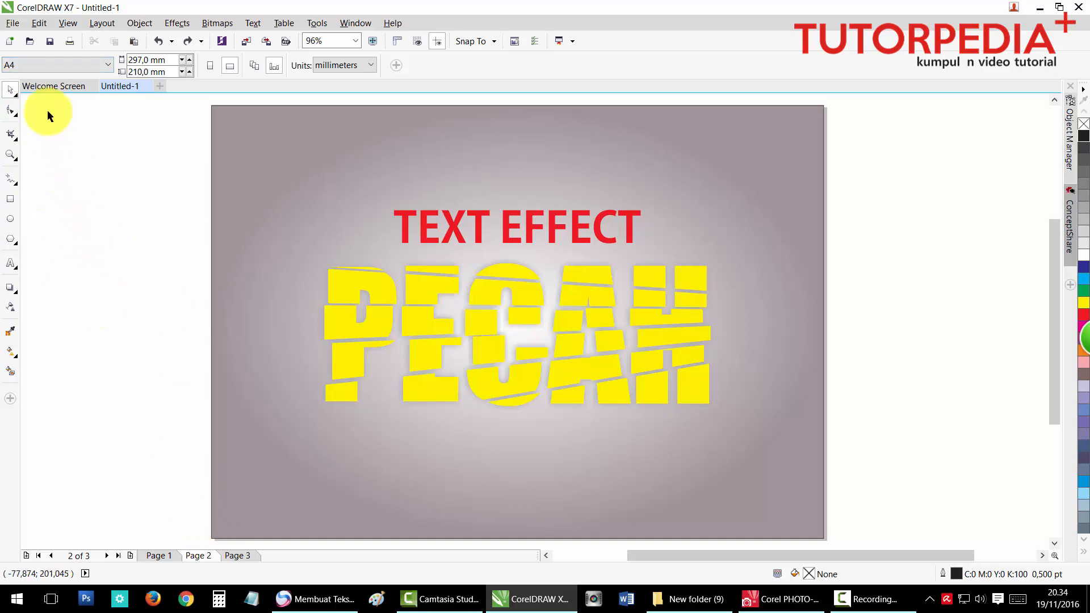
Step: Create a new landscape A4 document and add a rectangle that covers the whole page
click(15, 43)
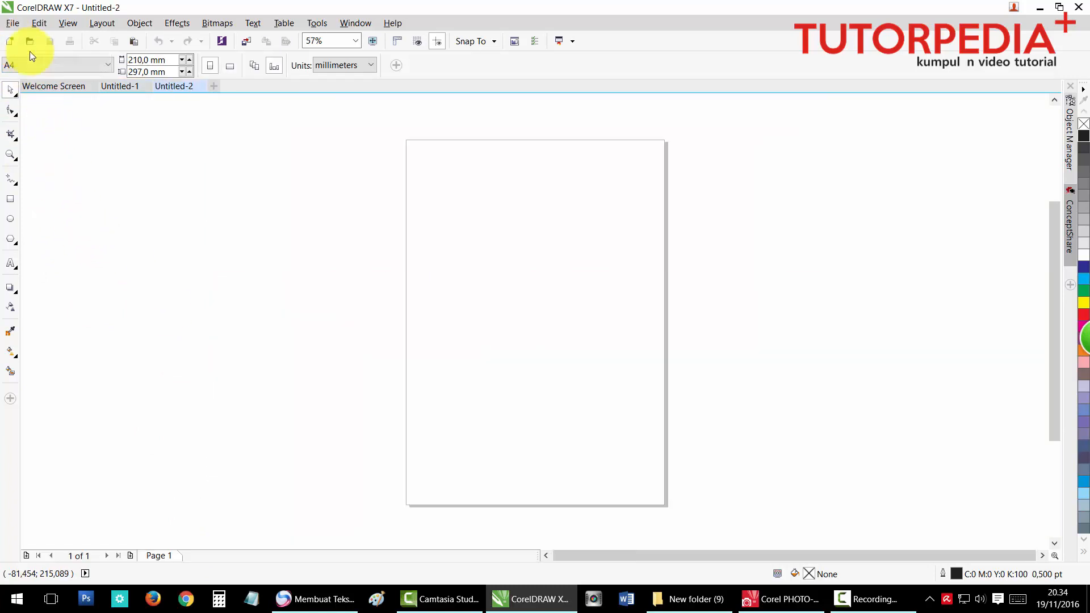
click(230, 65)
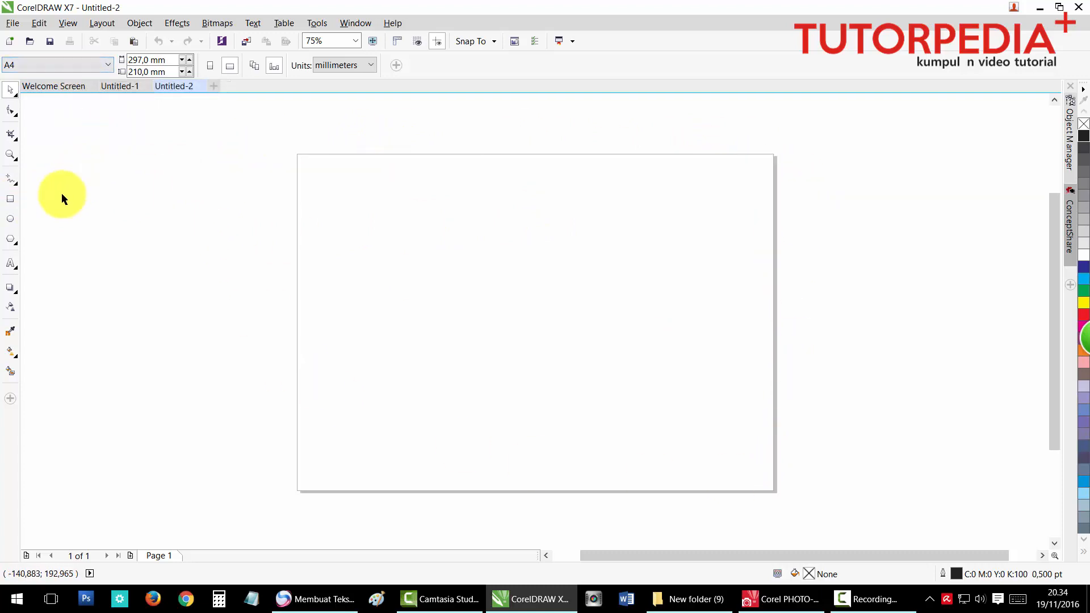
double_click(15, 201)
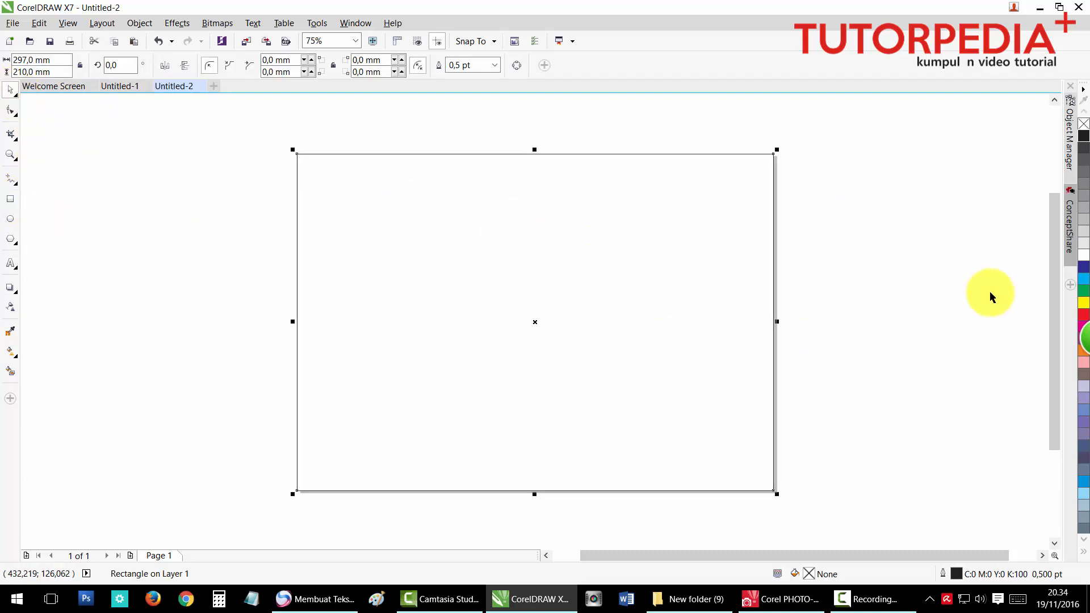
Step: Give the page-sized rectangle a medium grey fill and an outline in the same grey
click(1084, 232)
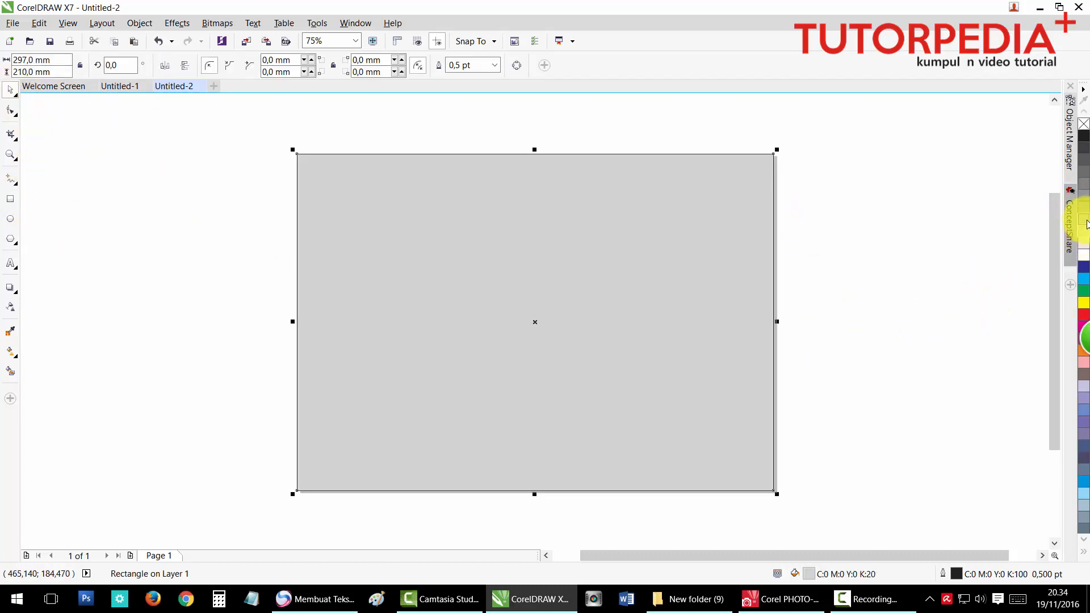
click(1084, 218)
click(1084, 209)
right_click(1084, 209)
click(973, 221)
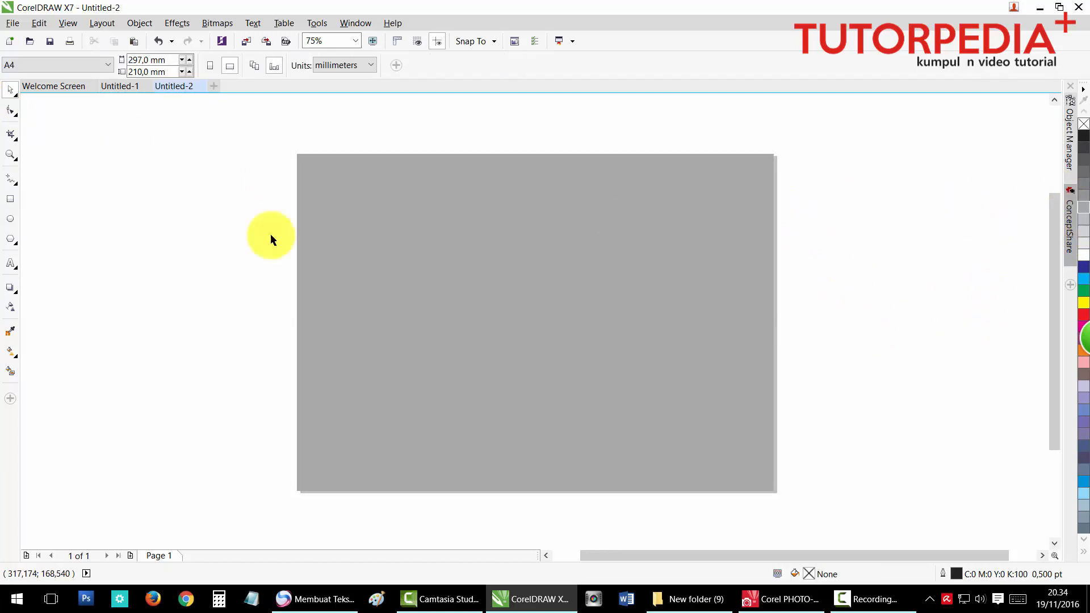
Step: Add the artistic text "PECAH" in the empty area beside the grey page
click(10, 262)
click(188, 311)
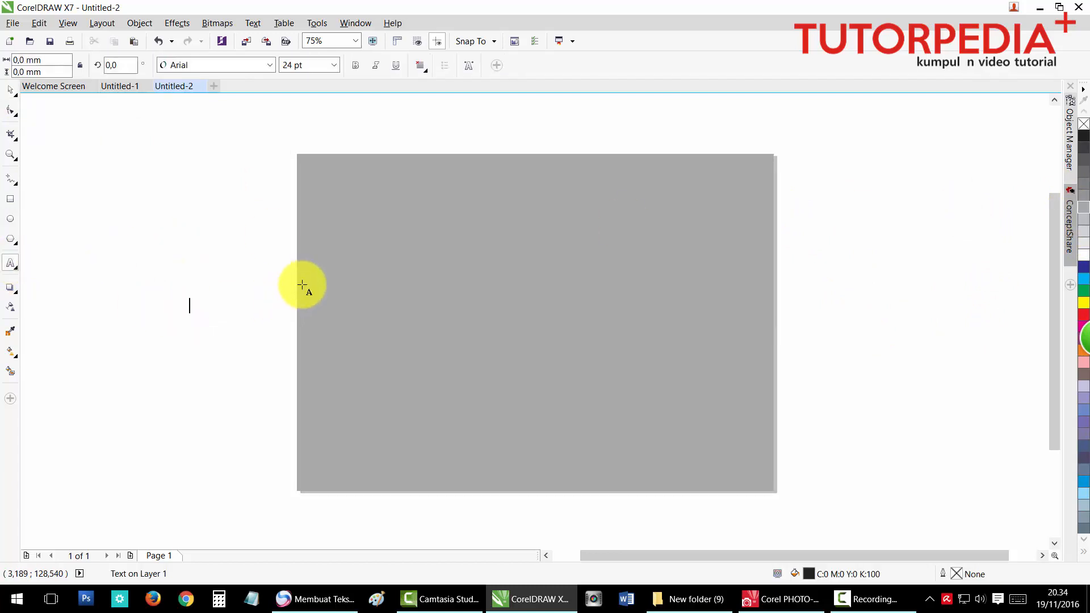
key(alt+Tab)
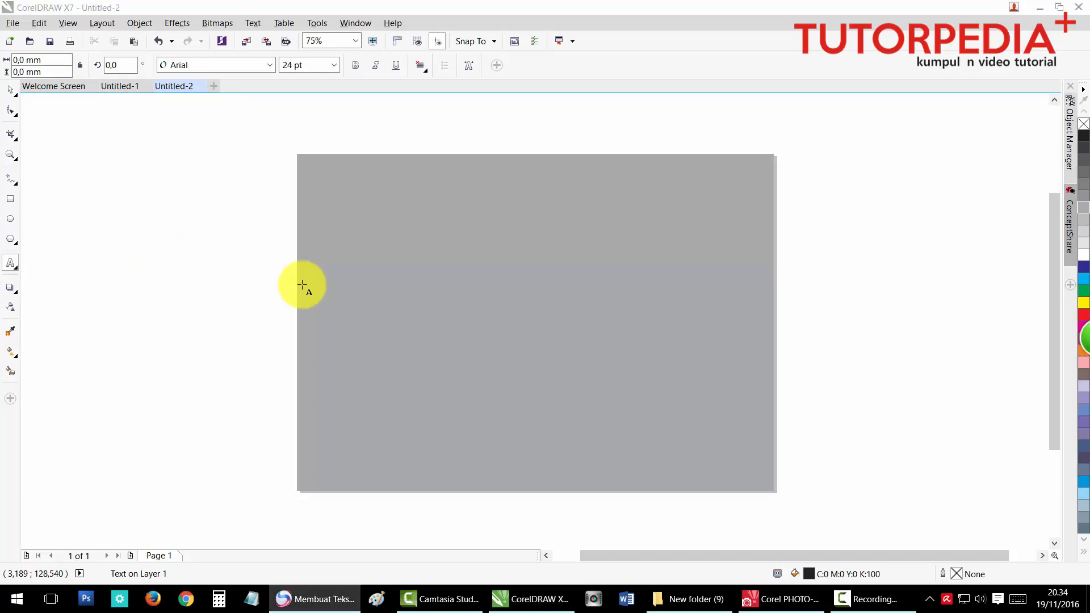
click(225, 298)
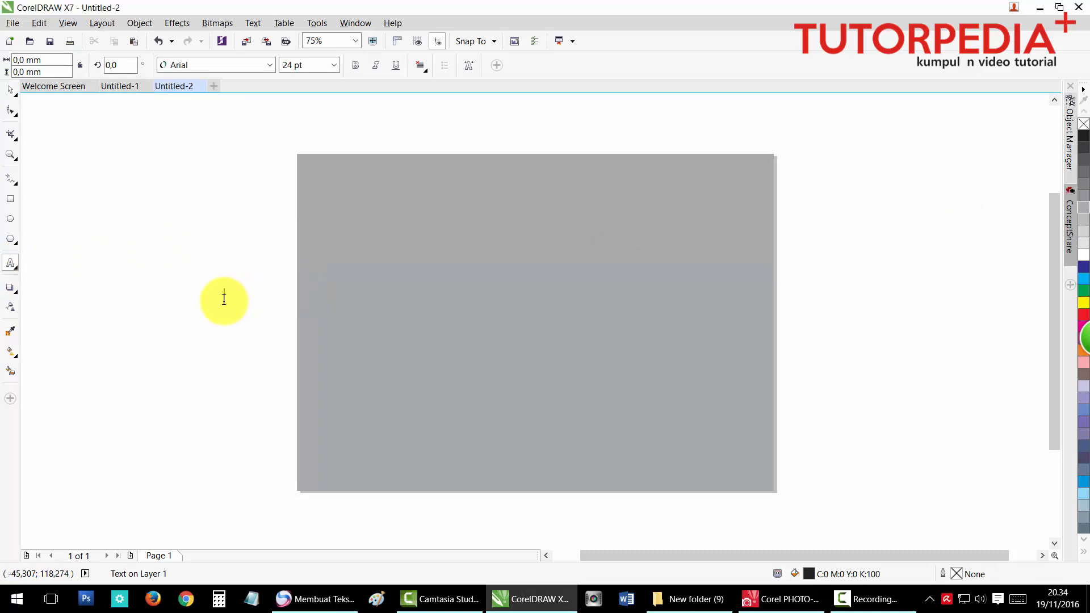
text(PECAH)
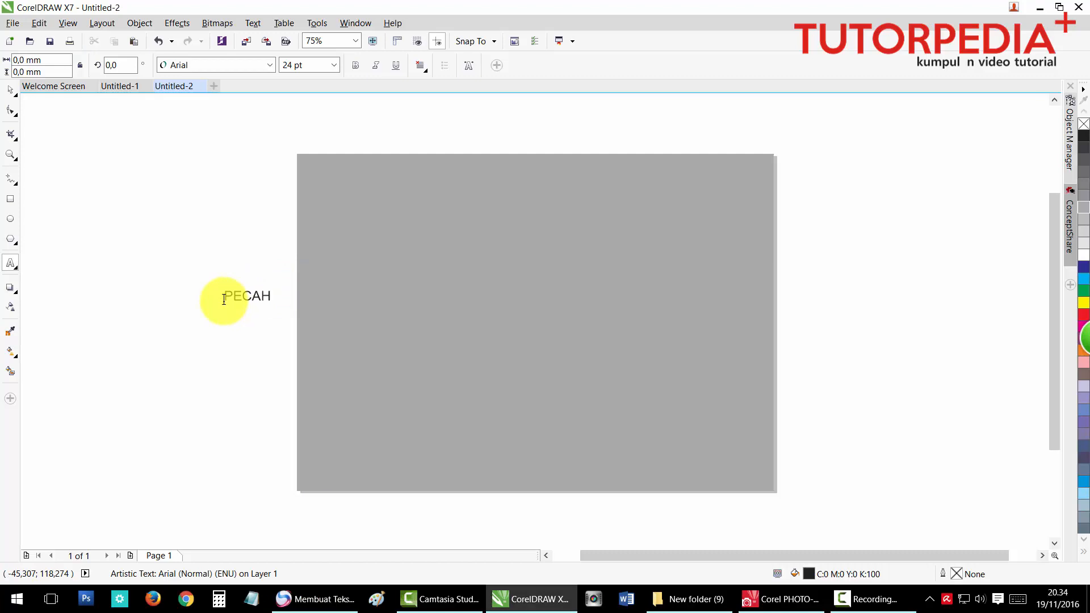
click(11, 89)
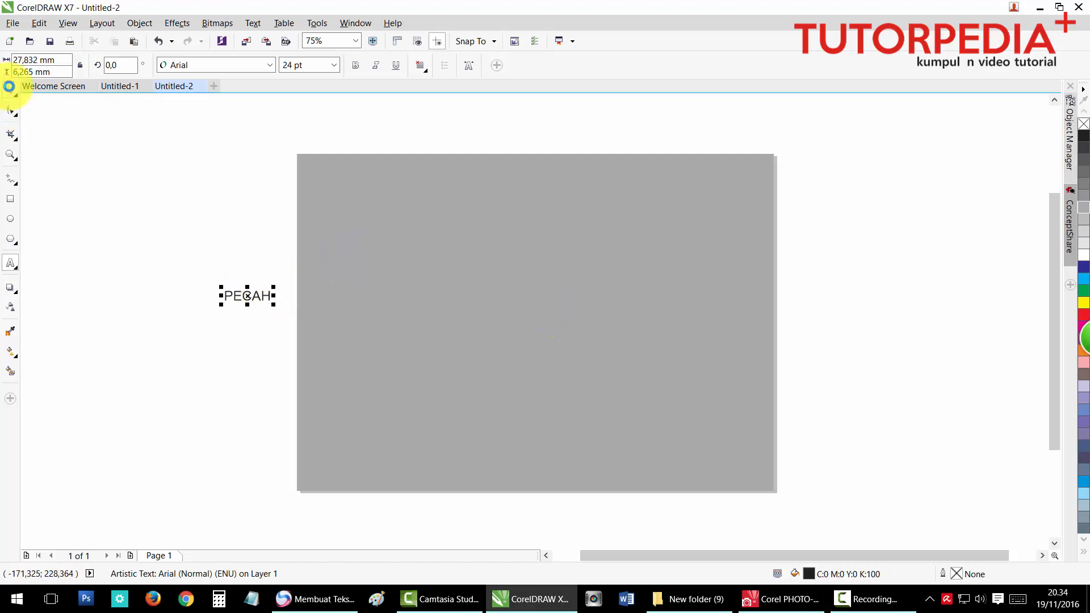
Step: Enlarge the PECAH text and set its font size to 140 pt
drag(275, 289, 475, 196)
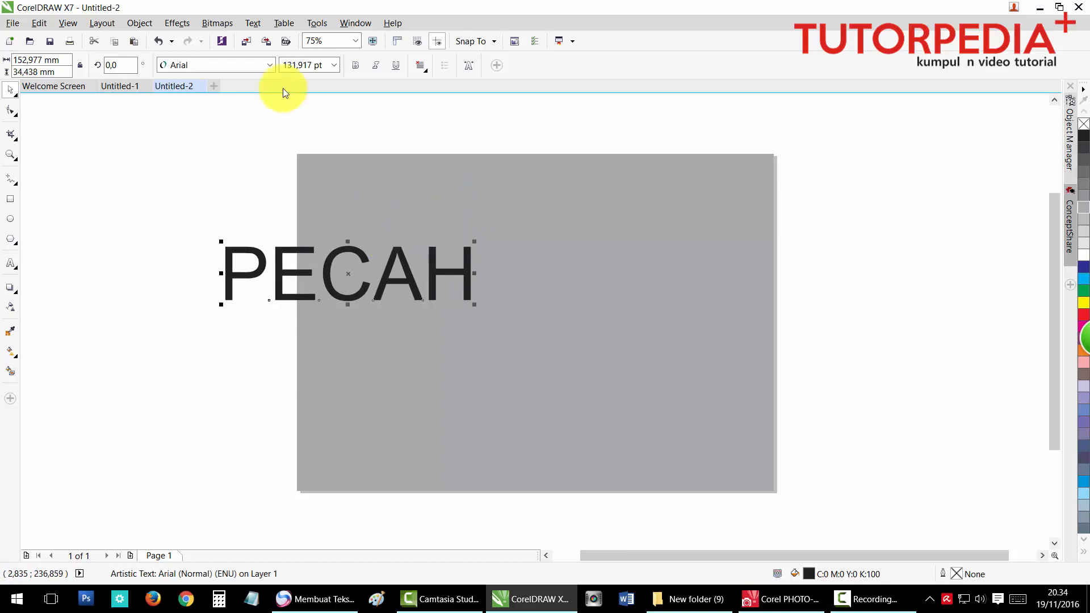
click(298, 64)
text(140)
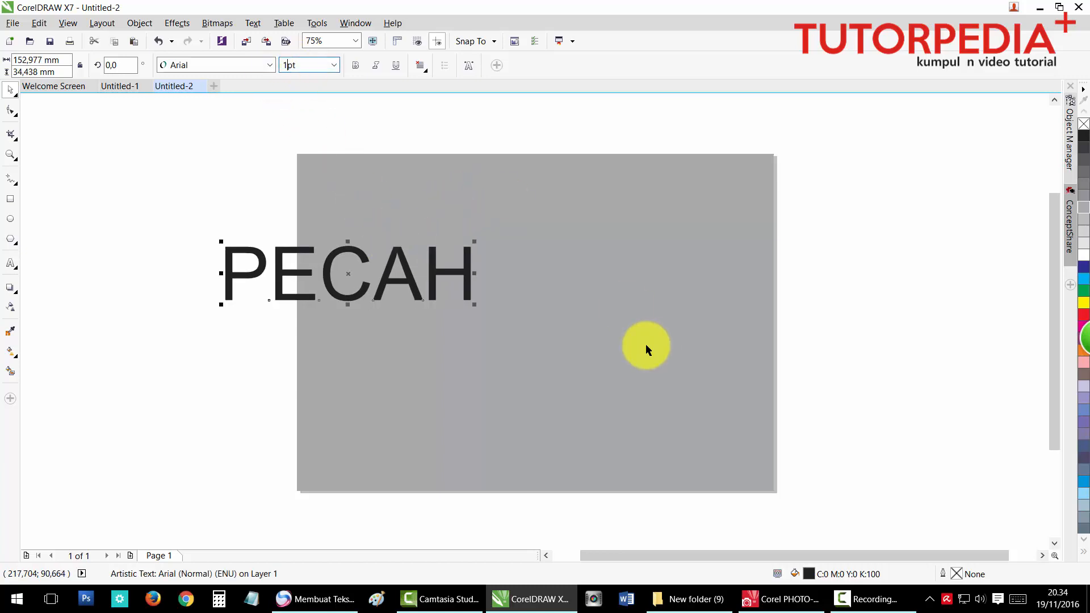
key(Return)
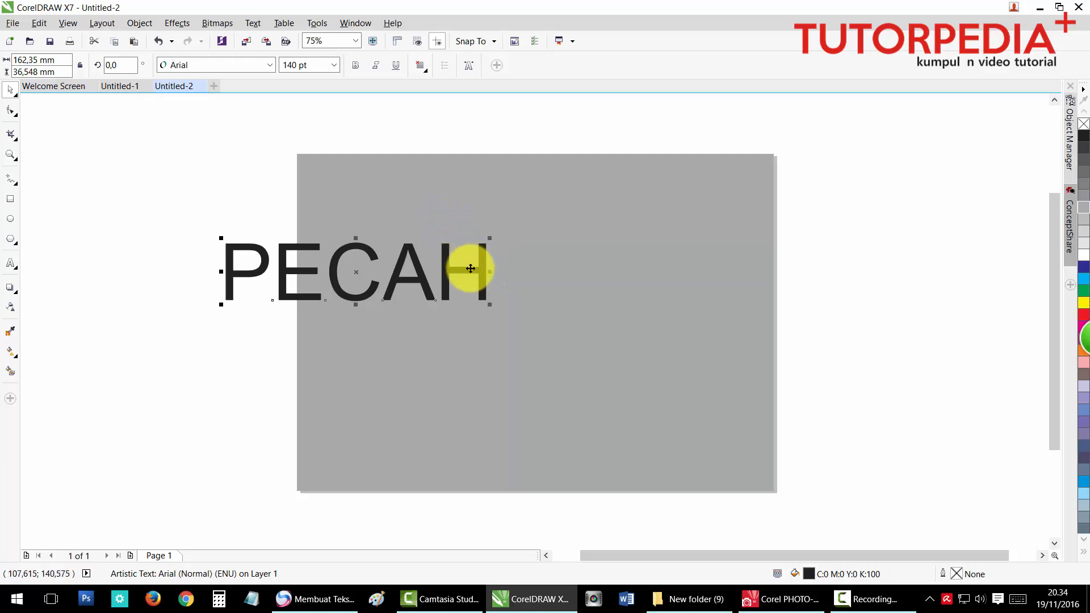
Step: Move the PECAH text onto the grey rectangle and centre it horizontally and vertically on it
drag(471, 267, 633, 312)
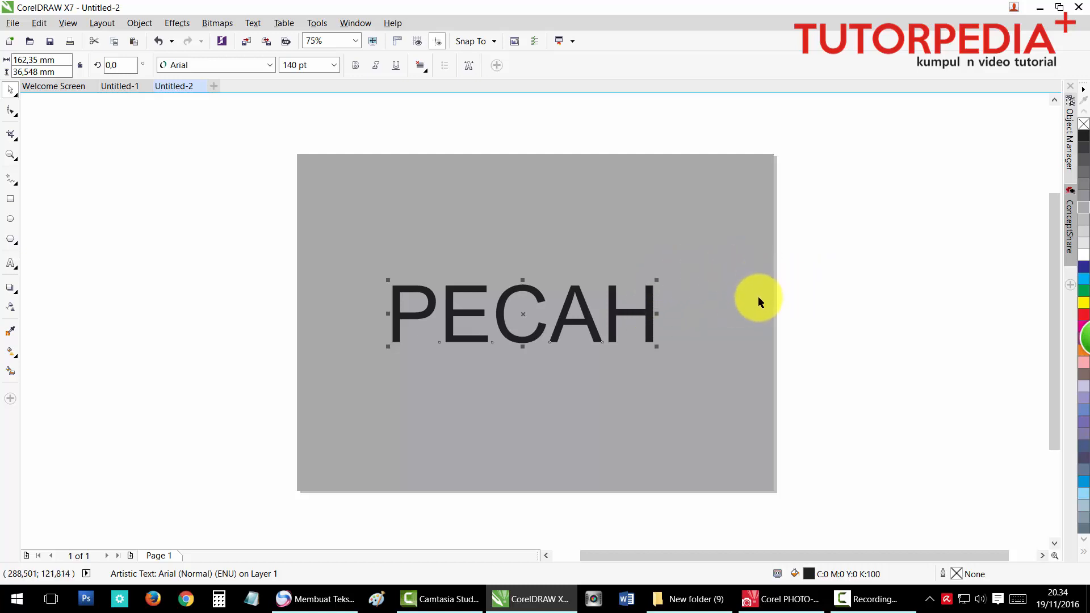
shift+click(729, 317)
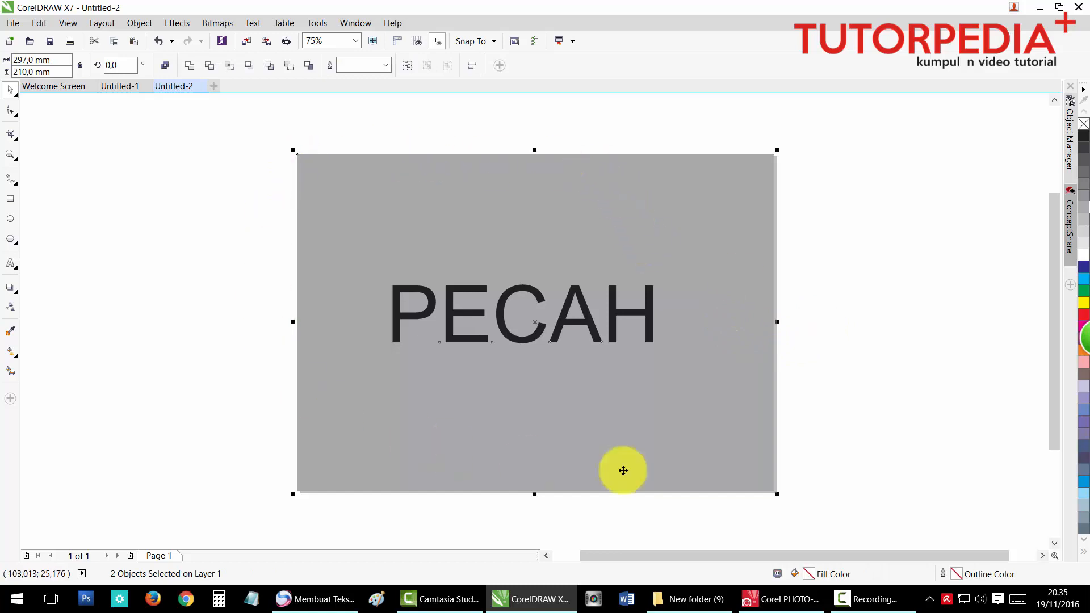
key(c)
key(e)
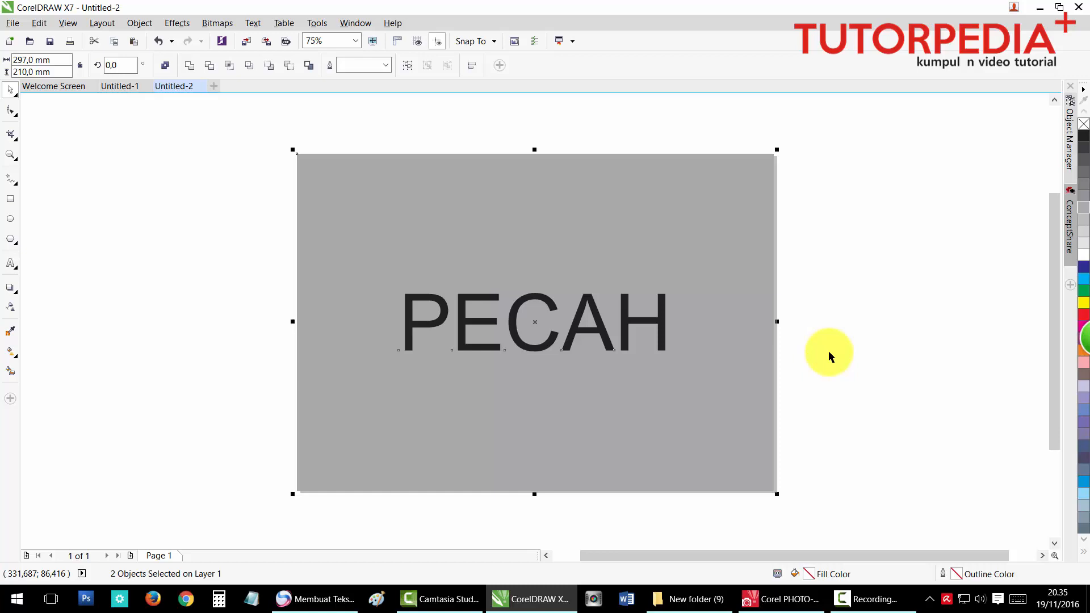
click(880, 345)
Step: Change the PECAH text's font to Impact and centre it on the grey rectangle again
click(664, 317)
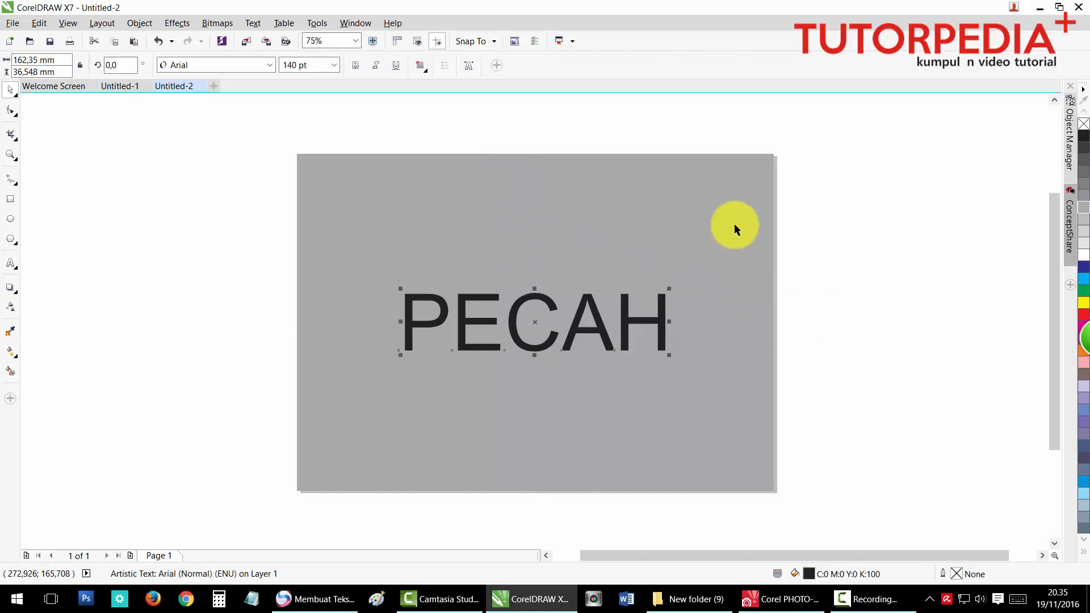
click(223, 66)
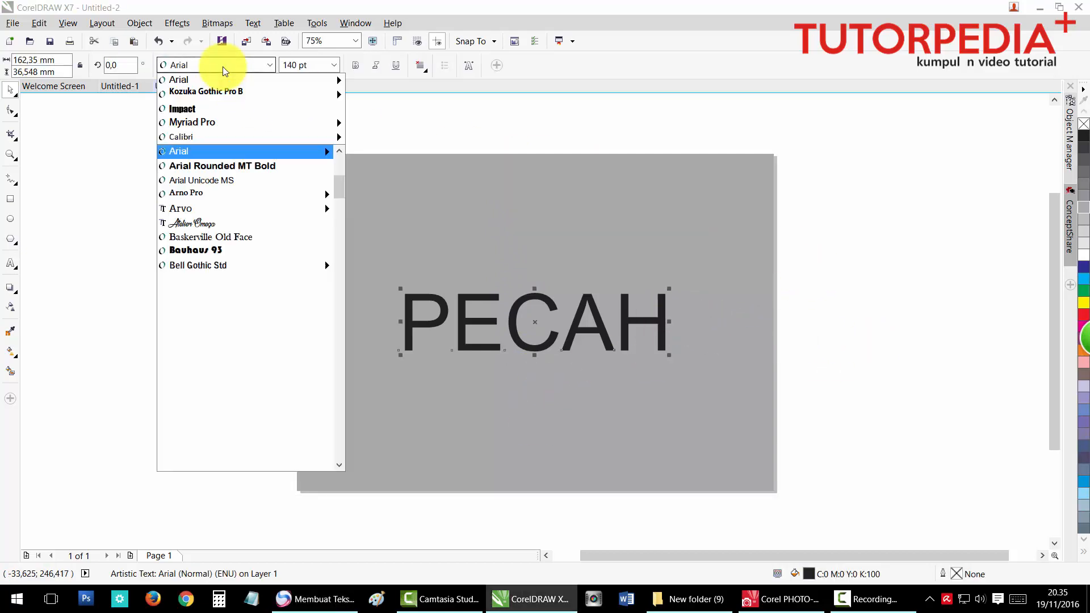
click(222, 109)
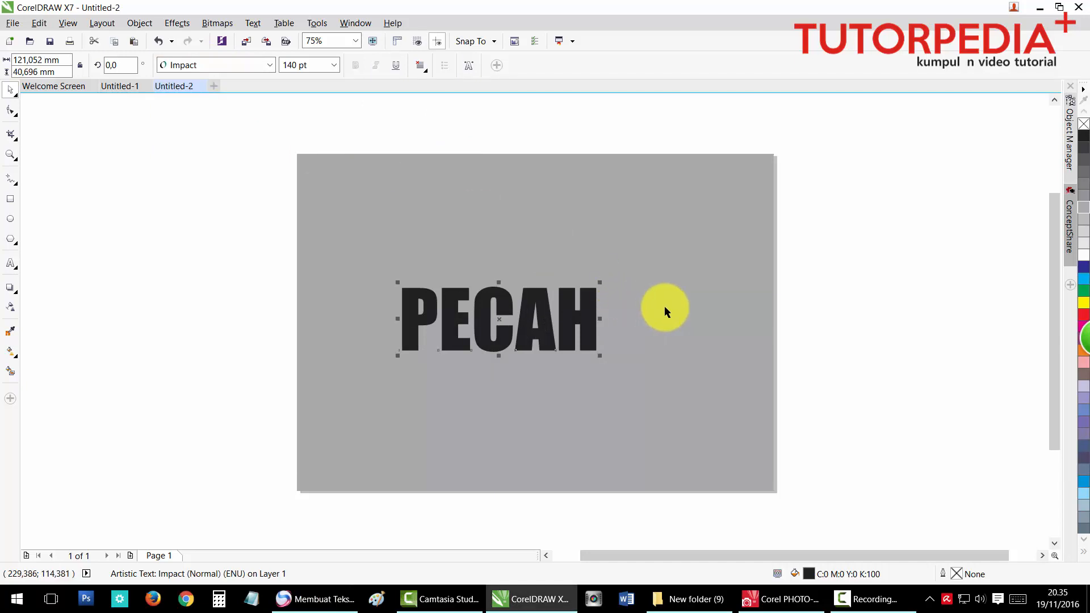
shift+click(665, 307)
key(c)
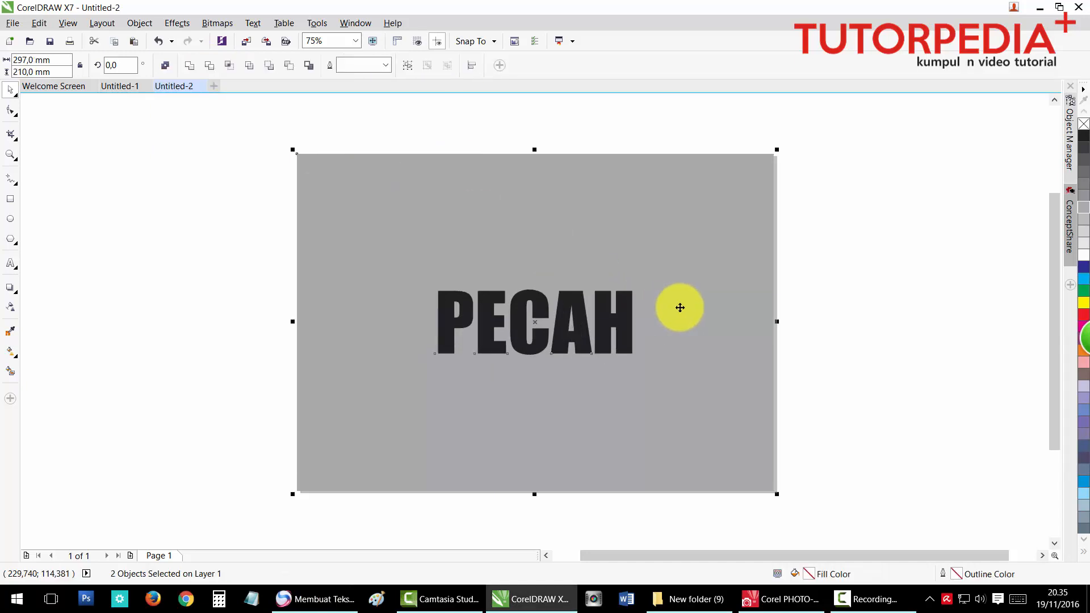
click(832, 307)
Step: Scale the PECAH text up proportionally about its centre to about 145 mm wide
click(633, 298)
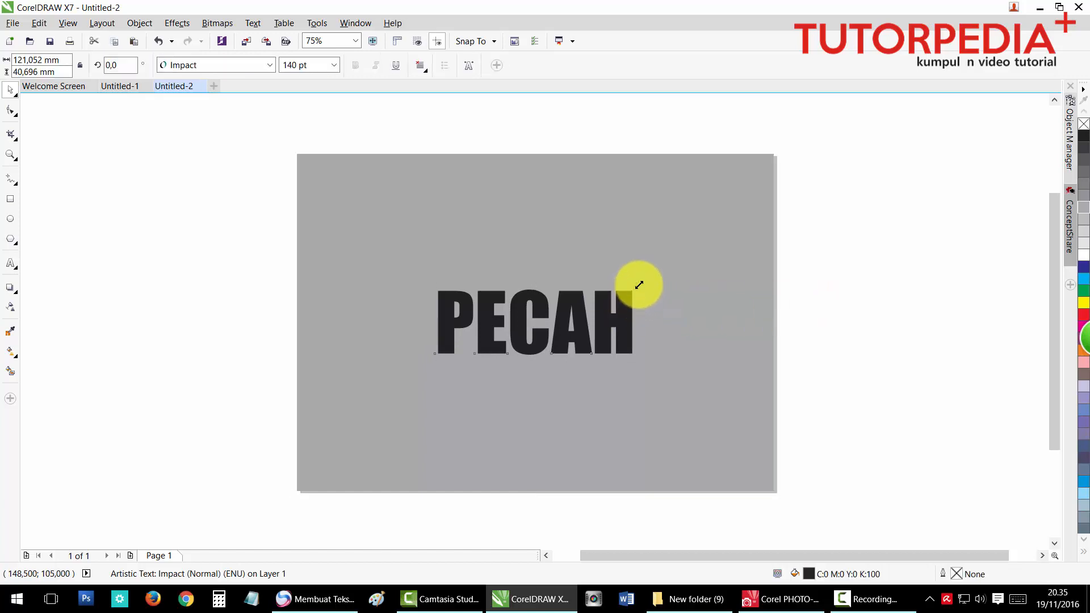
drag(635, 285, 661, 264)
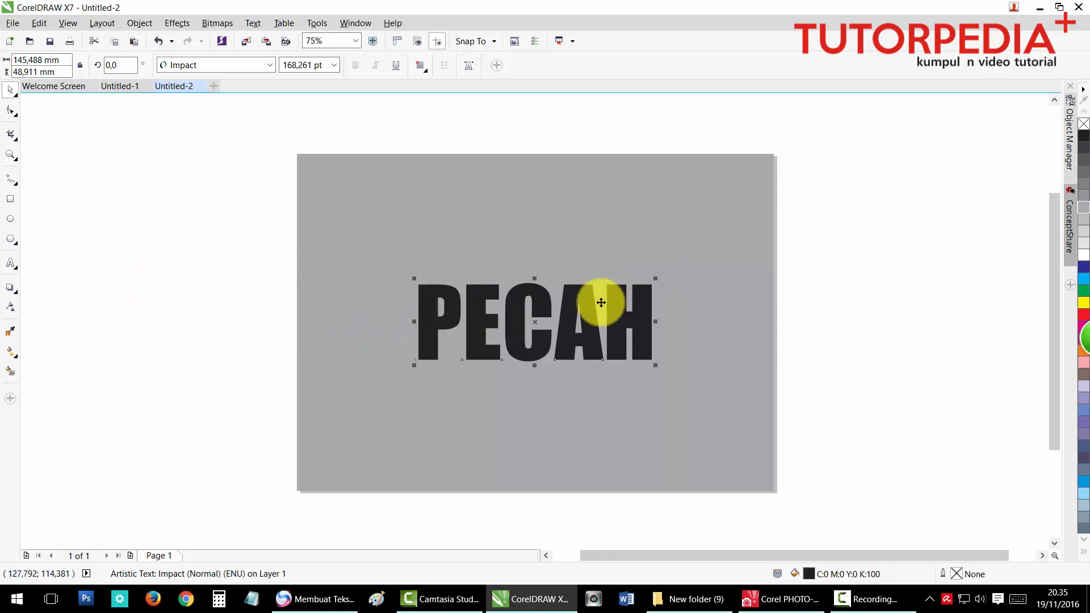
click(120, 86)
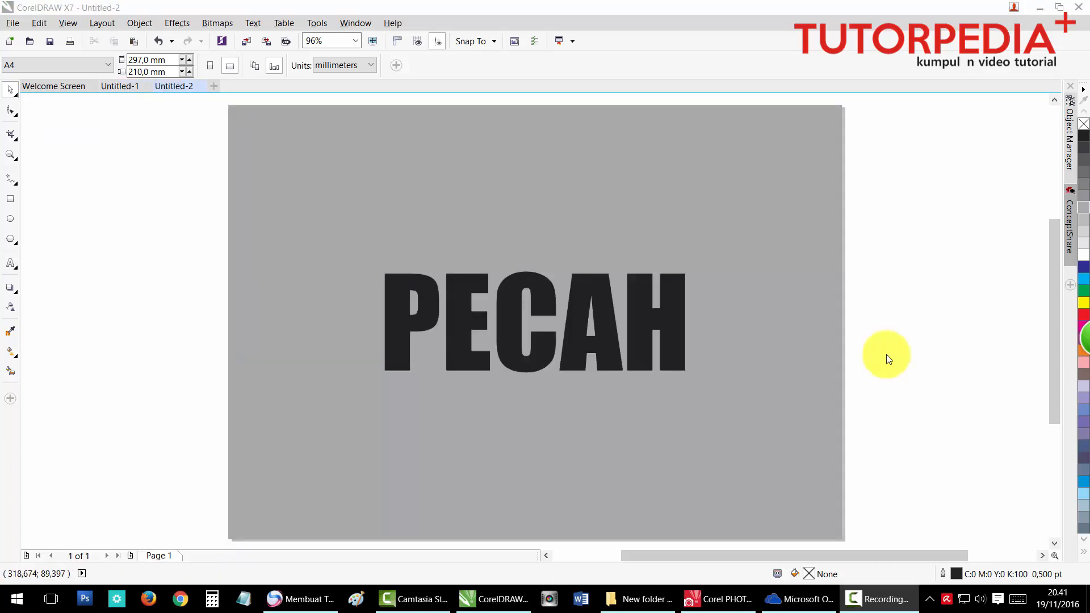
Step: Draw a long, thin rectangle about 145 by 17 mm, above the text and partly beyond the page's left edge
click(13, 200)
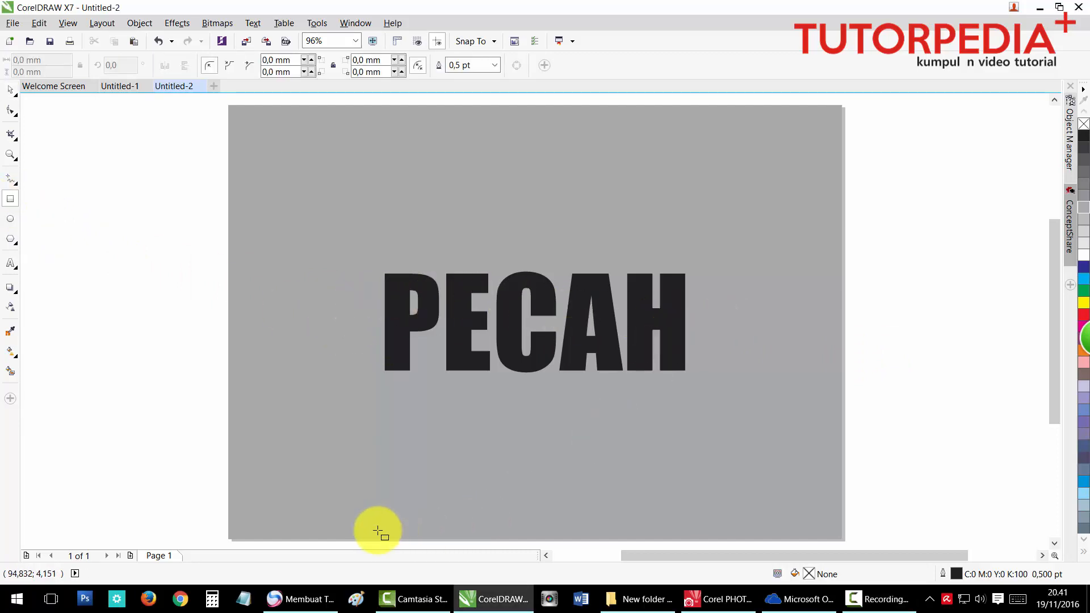
click(117, 88)
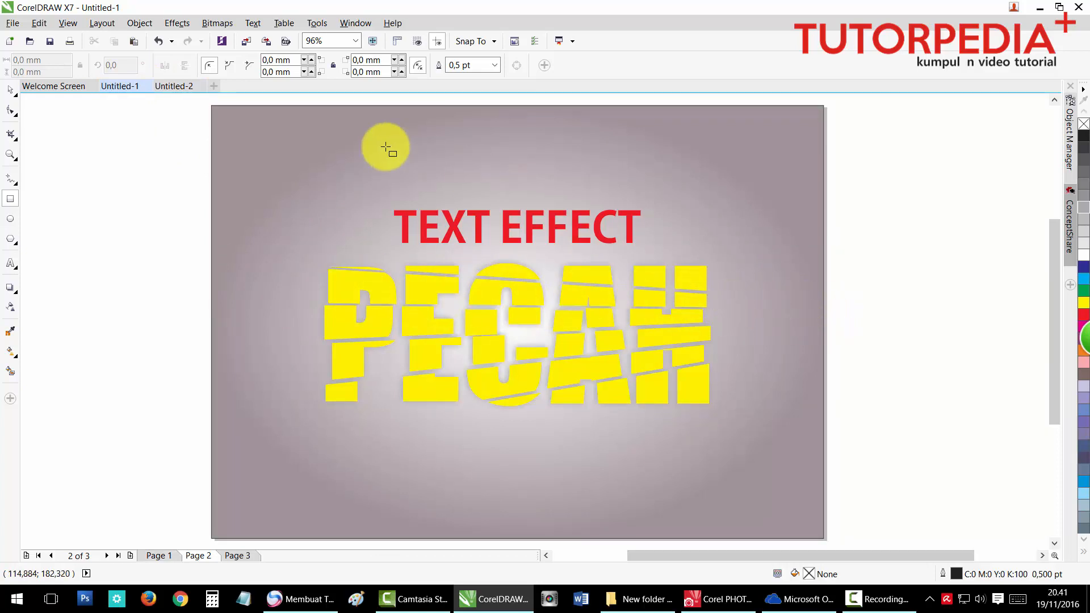
click(170, 86)
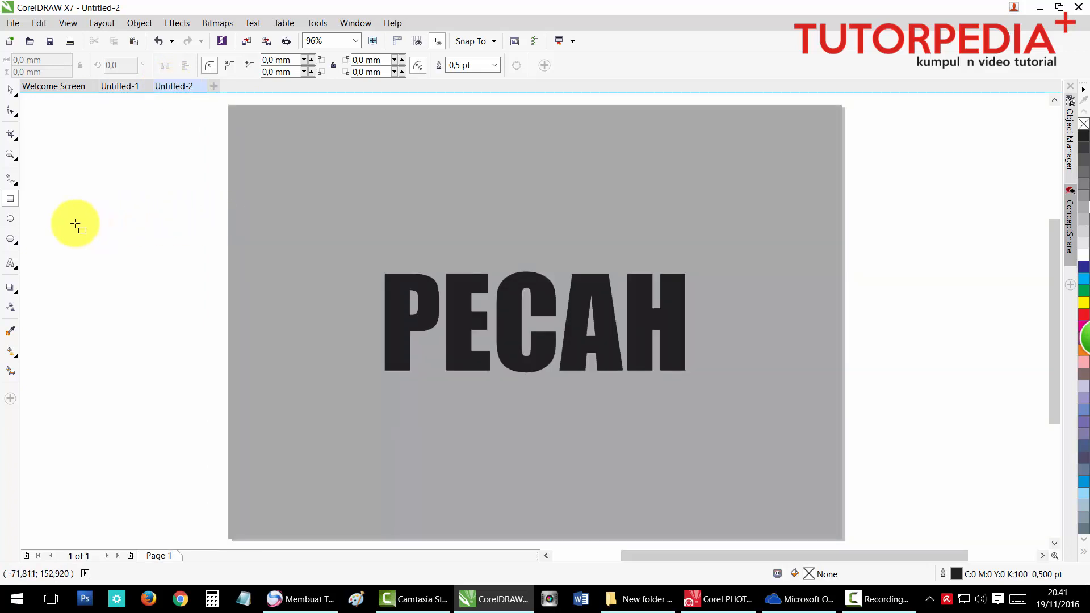
drag(75, 223, 376, 259)
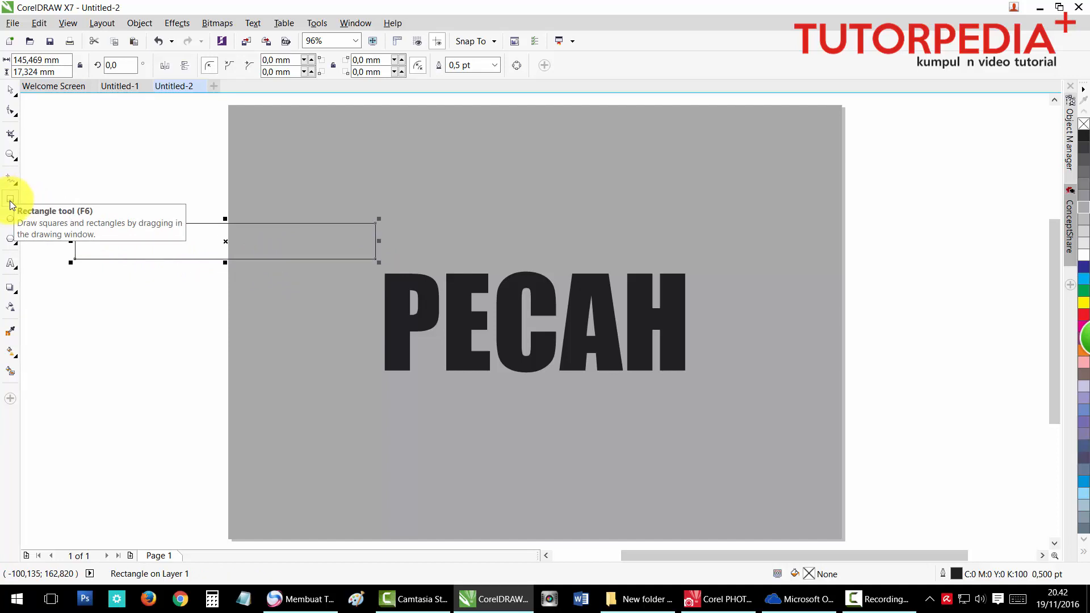
click(10, 91)
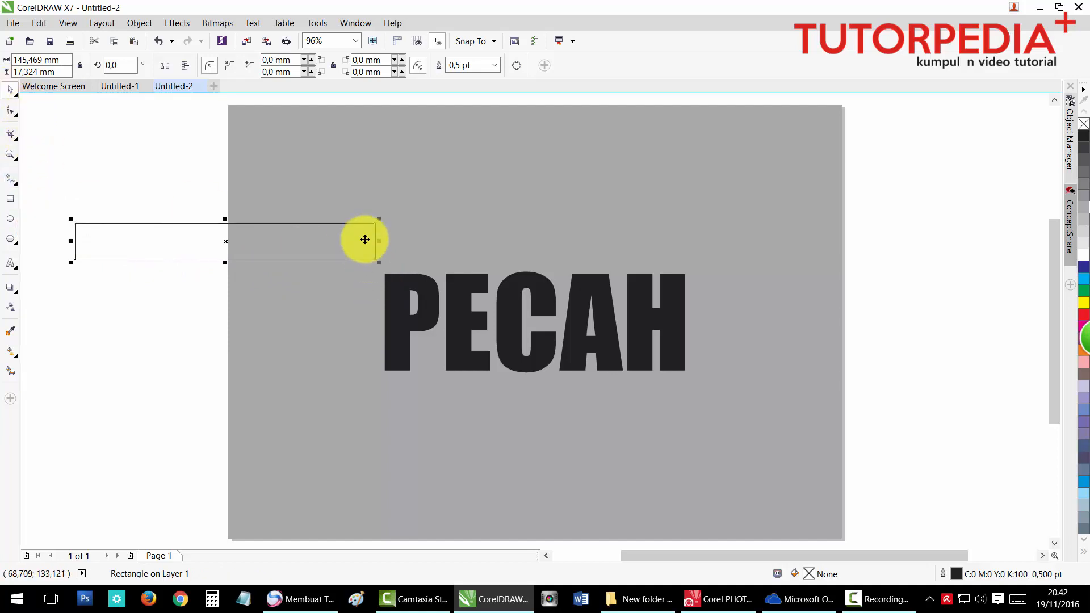
Step: Convert the thin rectangle to curves and reshape it into a wedge by lowering its upper-right node to mid-height and deleting the lower-right node
click(12, 111)
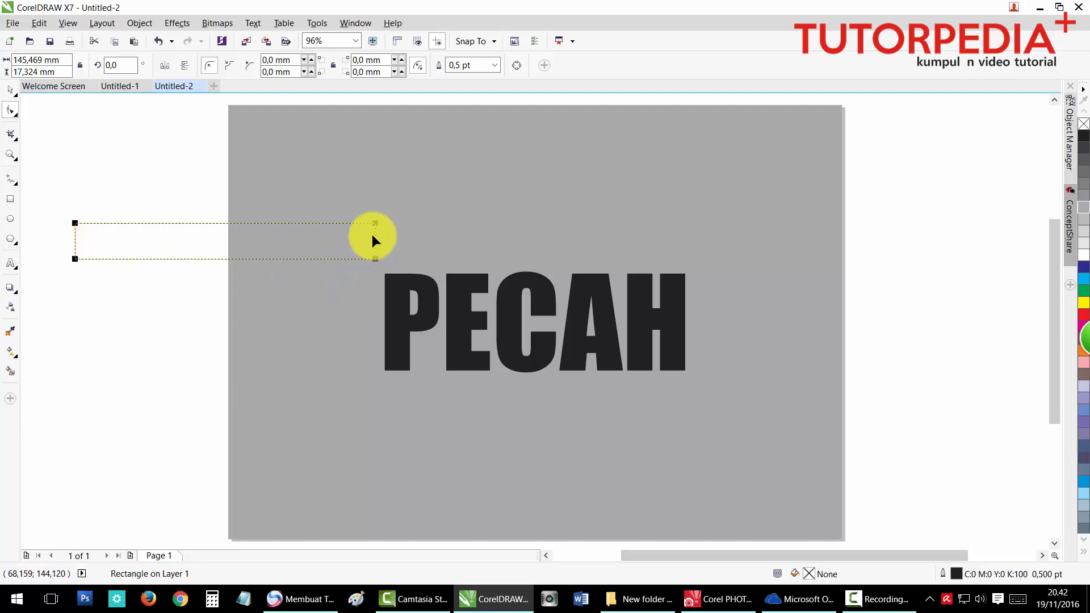
click(516, 68)
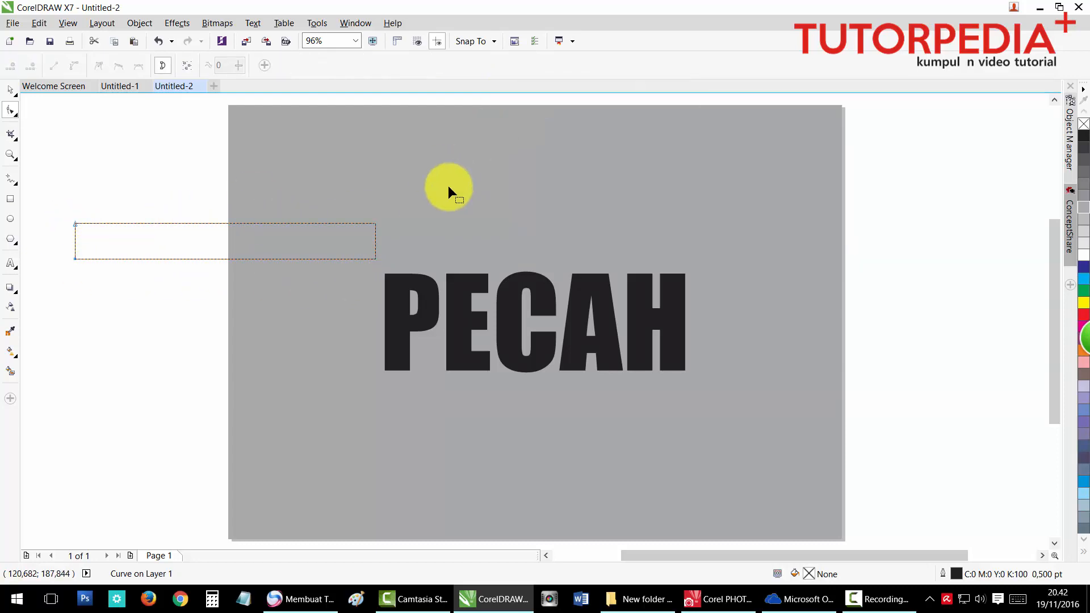
drag(373, 222, 375, 240)
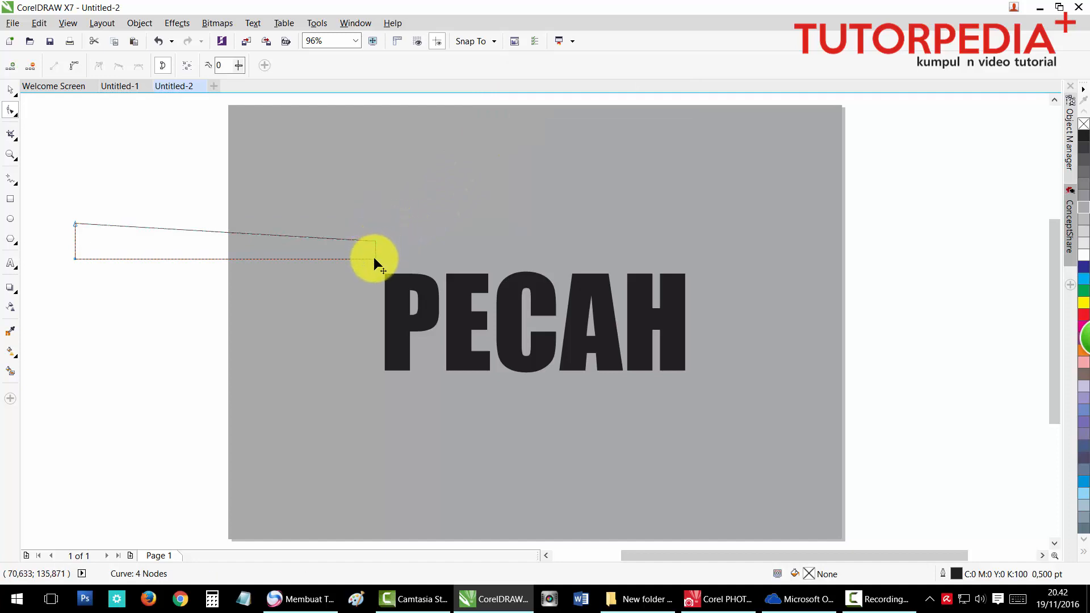
key(Delete)
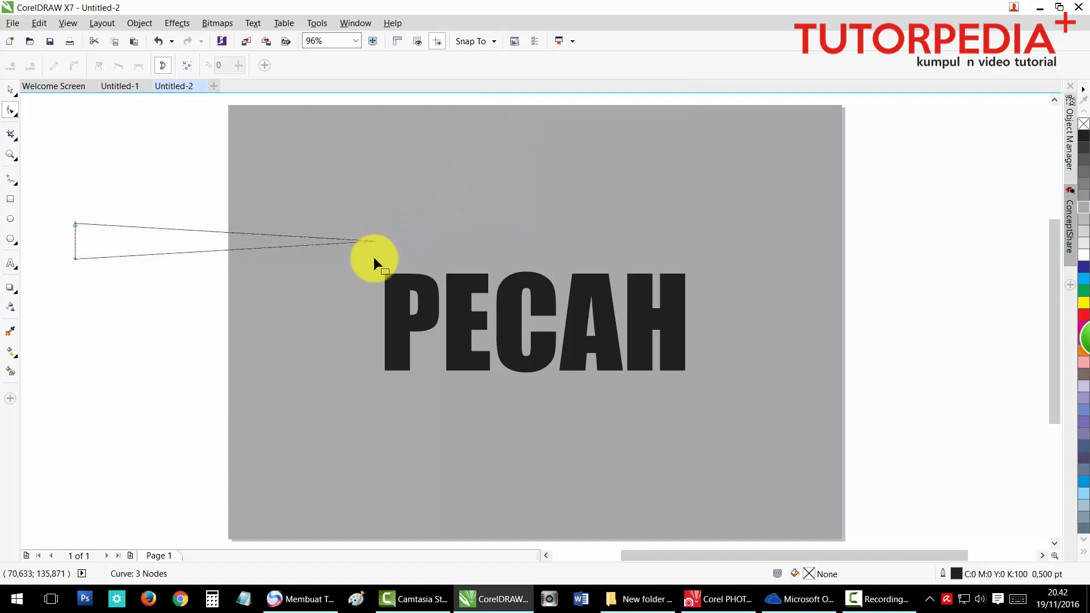
Step: Place the wedge across the middle of the PECAH text and stretch it to about 207 mm wide, past the final H
click(10, 90)
drag(136, 237, 391, 320)
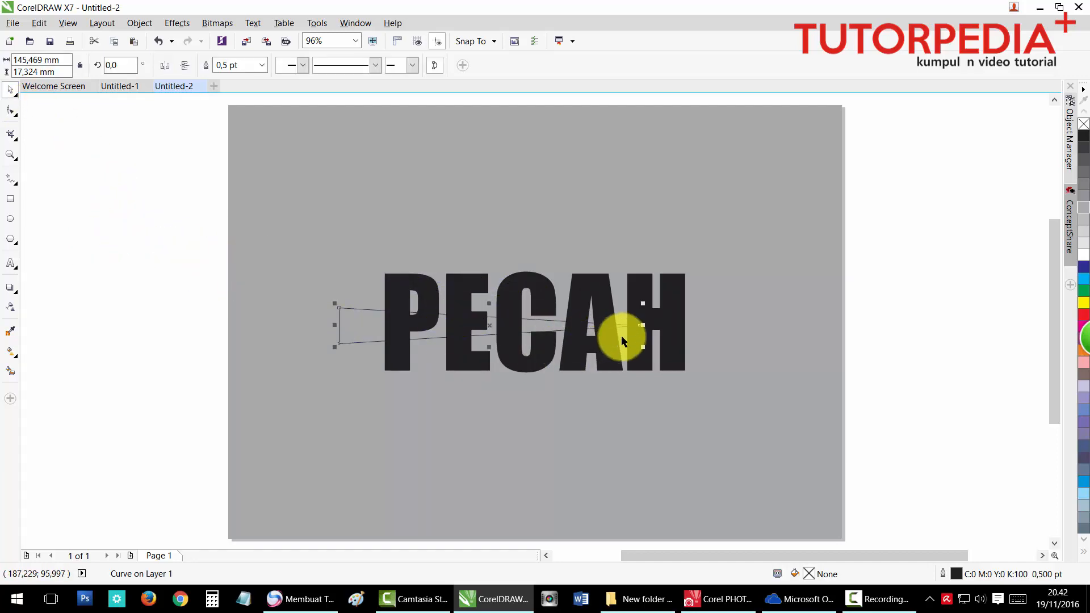
drag(645, 325, 769, 329)
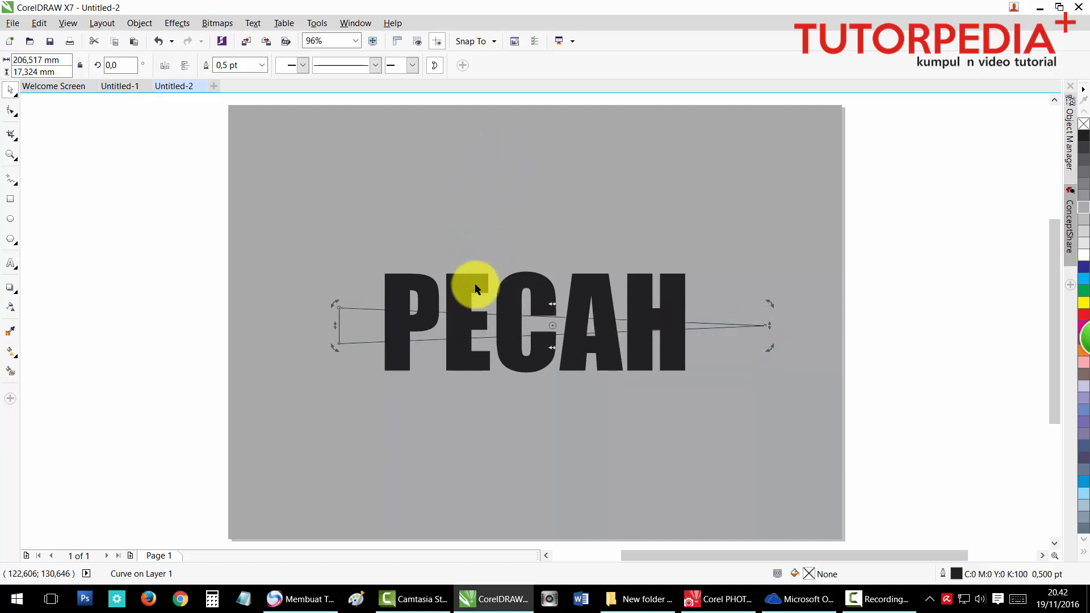
Step: Move the wedge's rotation centre to its pointed tip and add rotated copies directly above and below it, forming a three-wedge fan
click(562, 344)
drag(552, 326, 777, 326)
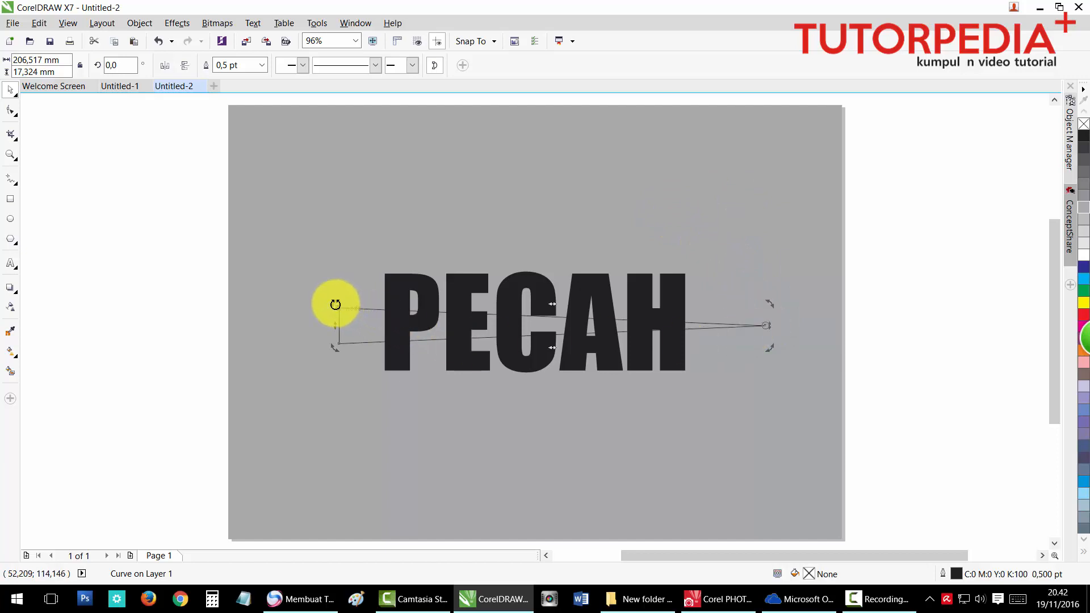
drag(335, 305, 330, 342)
right_click(343, 268)
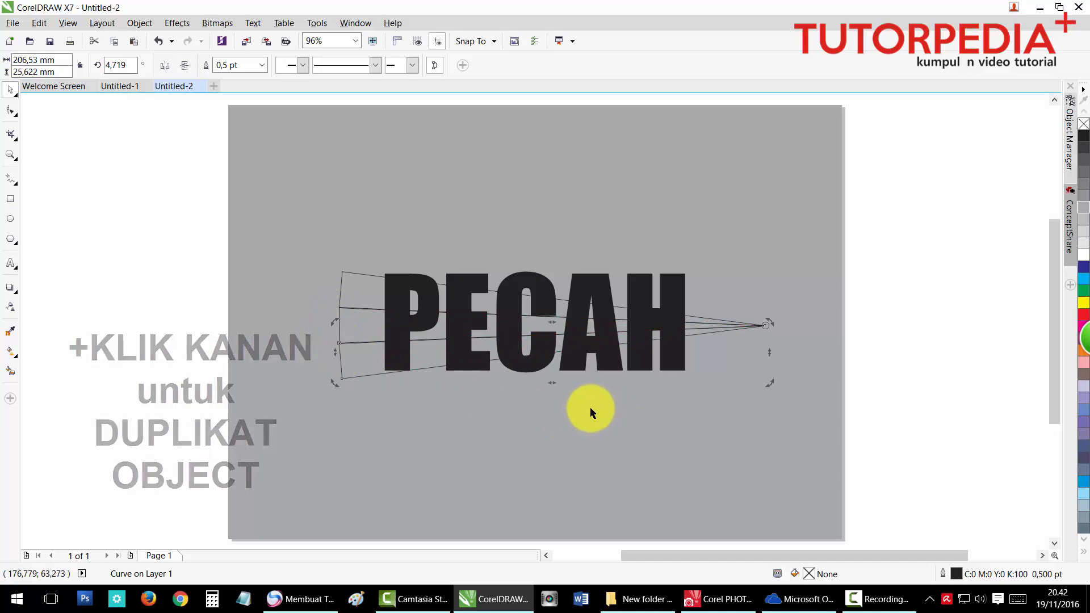
Step: Shift the lower and upper wedge copies slightly so their inner edges line up with the edges of the middle wedge
scroll(359, 337, up, 5)
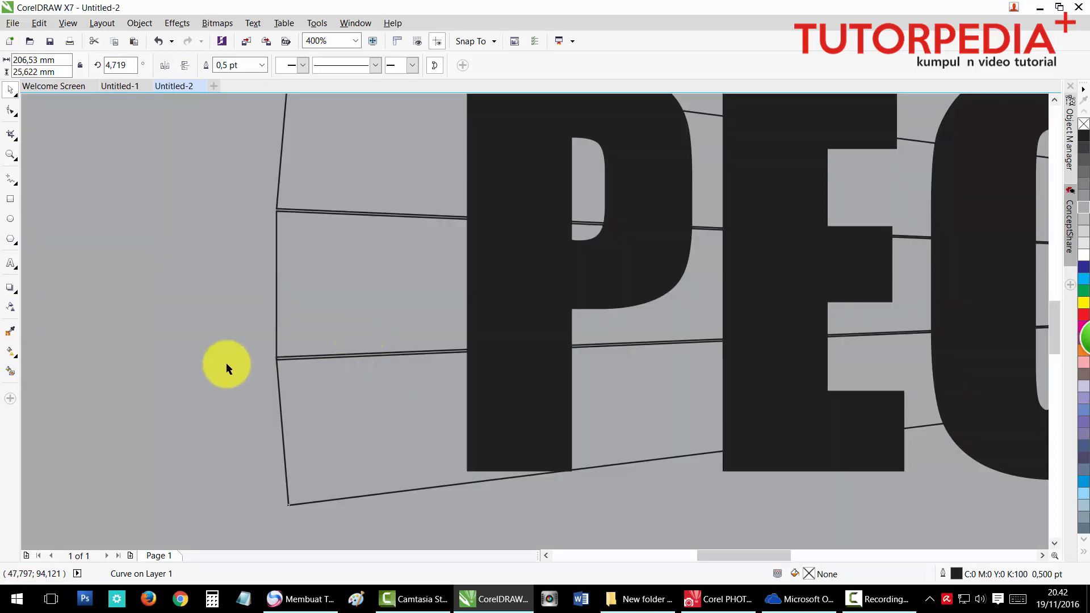
scroll(314, 386, up, 2)
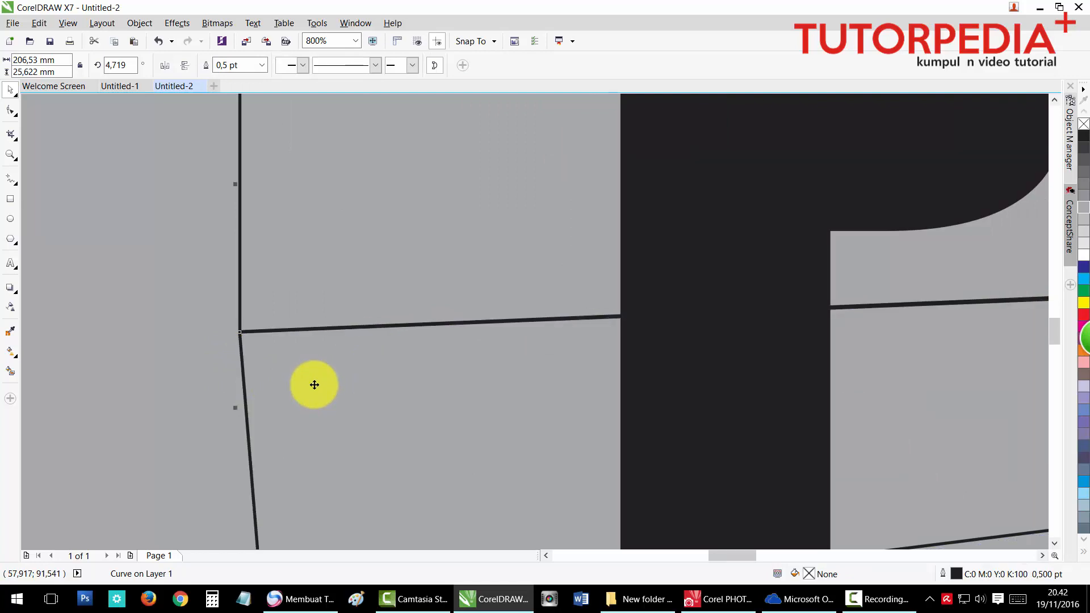
key(ctrl+z)
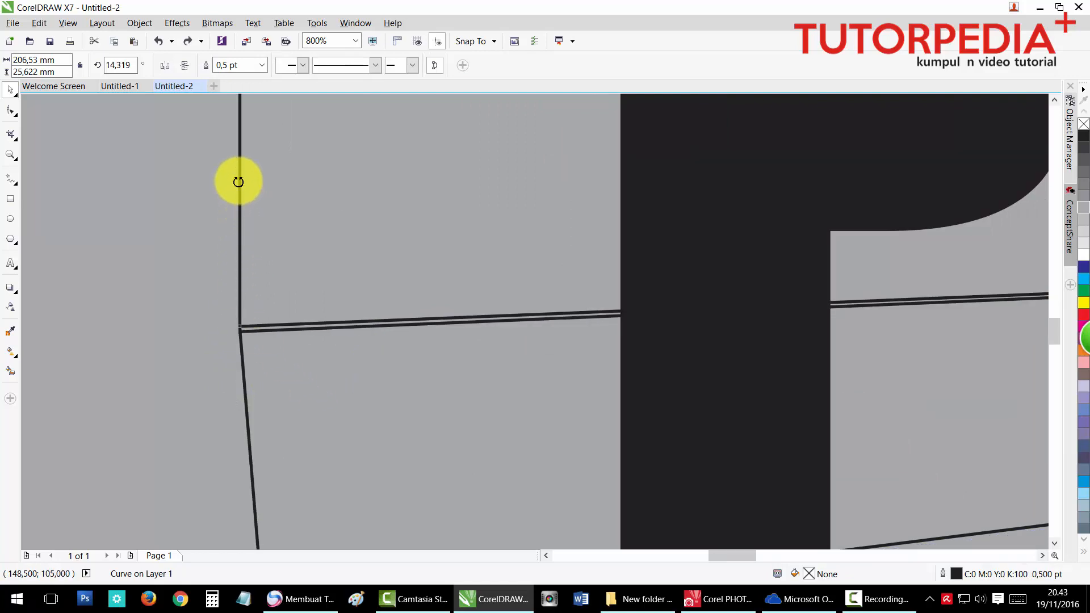
drag(238, 182, 175, 259)
drag(254, 213, 263, 202)
scroll(223, 316, up, 2)
scroll(289, 361, down, 2)
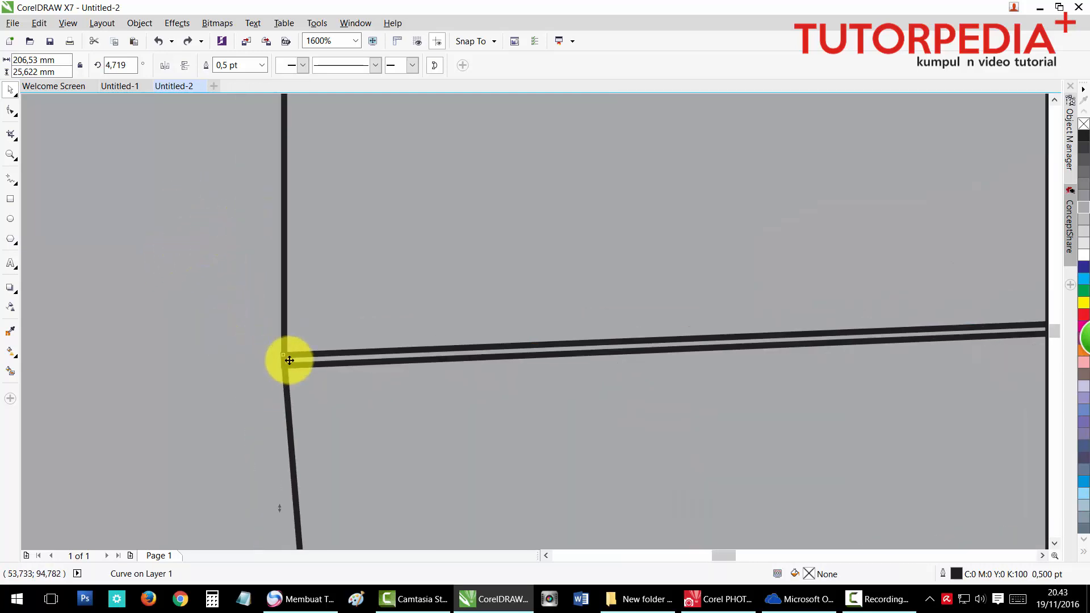
drag(280, 206, 256, 352)
key(Escape)
scroll(255, 353, up, 2)
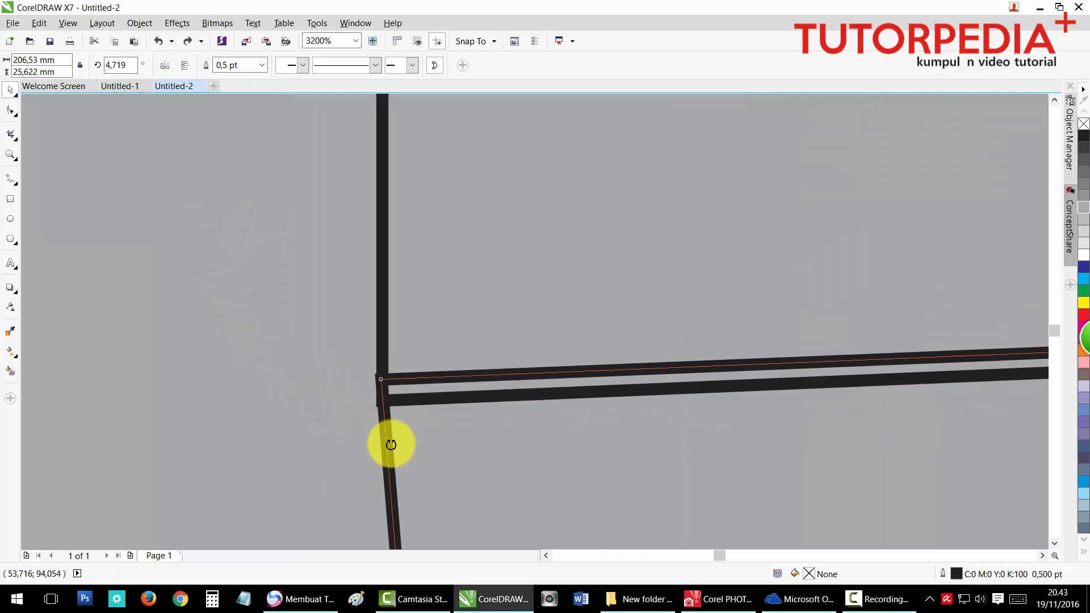
click(384, 460)
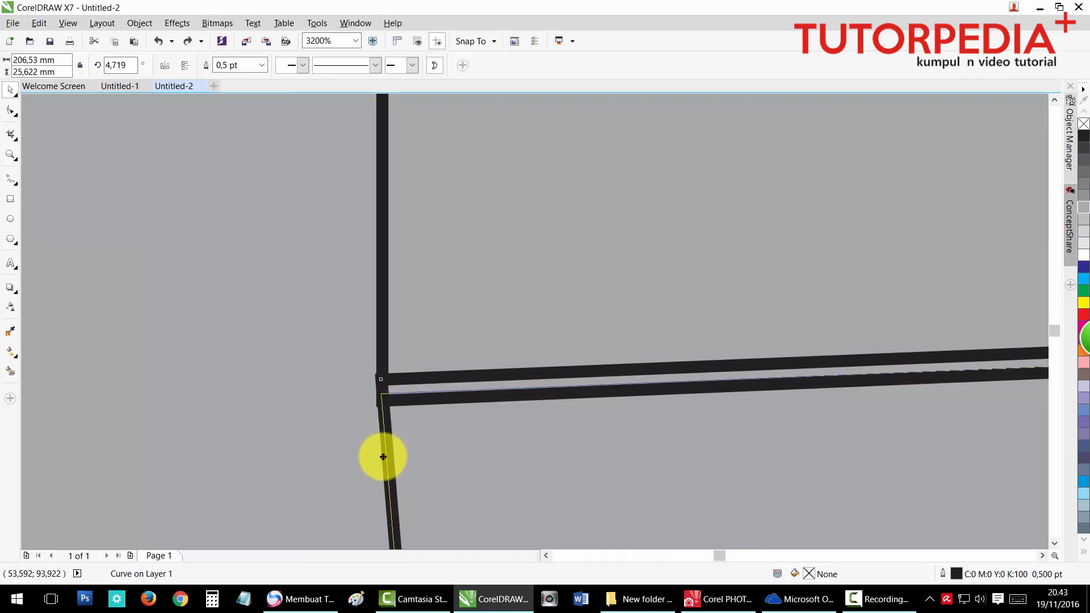
scroll(383, 456, down, 6)
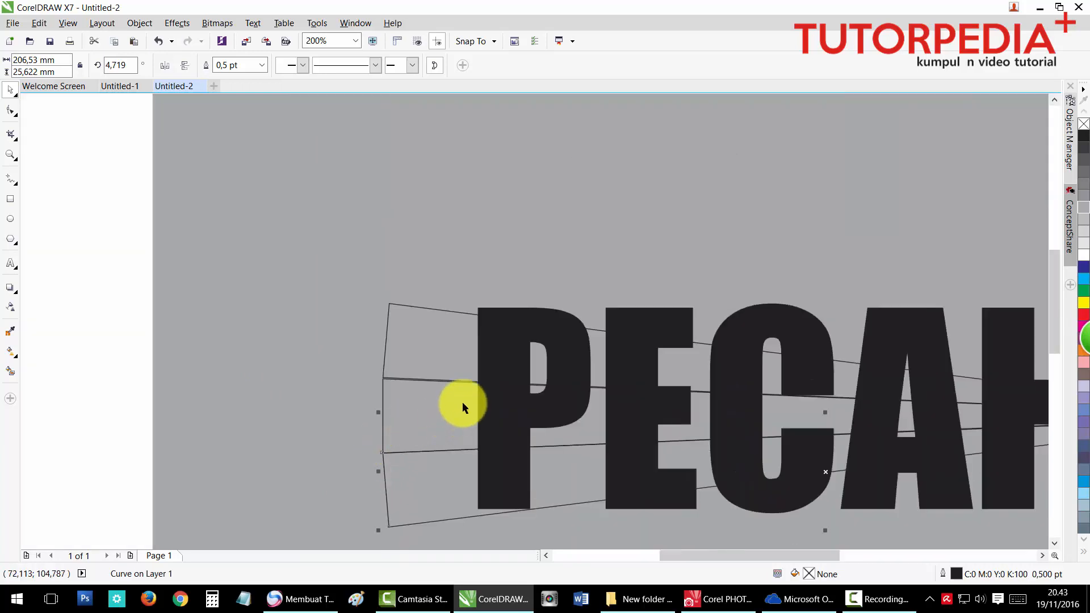
scroll(364, 366, up, 5)
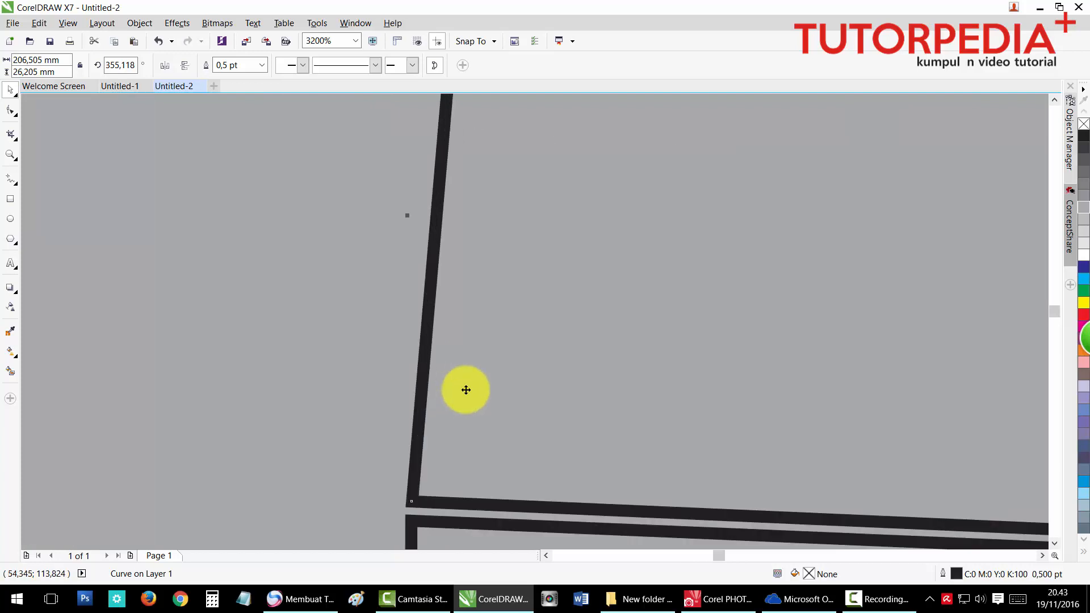
scroll(464, 397, down, 8)
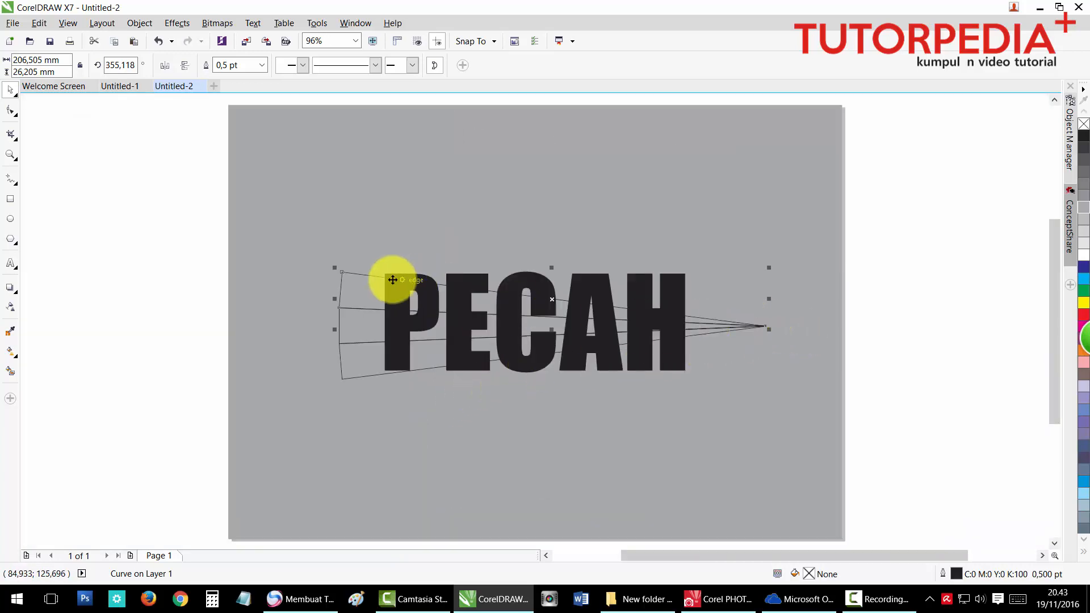
Step: Stretch all three wedges together to about 276 mm wide, past the page edge beyond the H, and shift them up slightly
shift+click(351, 297)
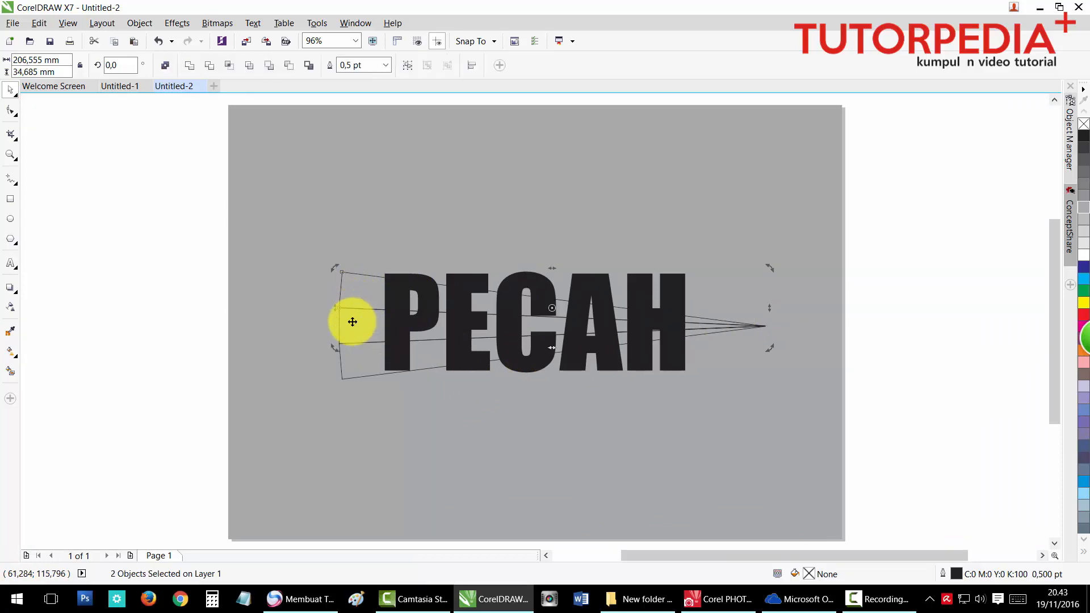
click(332, 304)
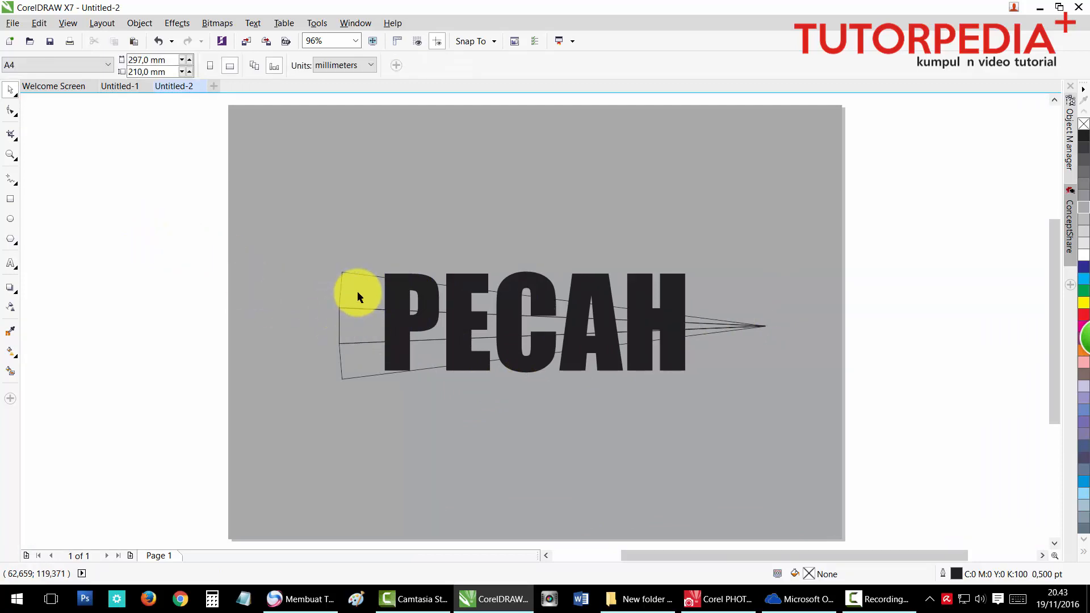
click(358, 329)
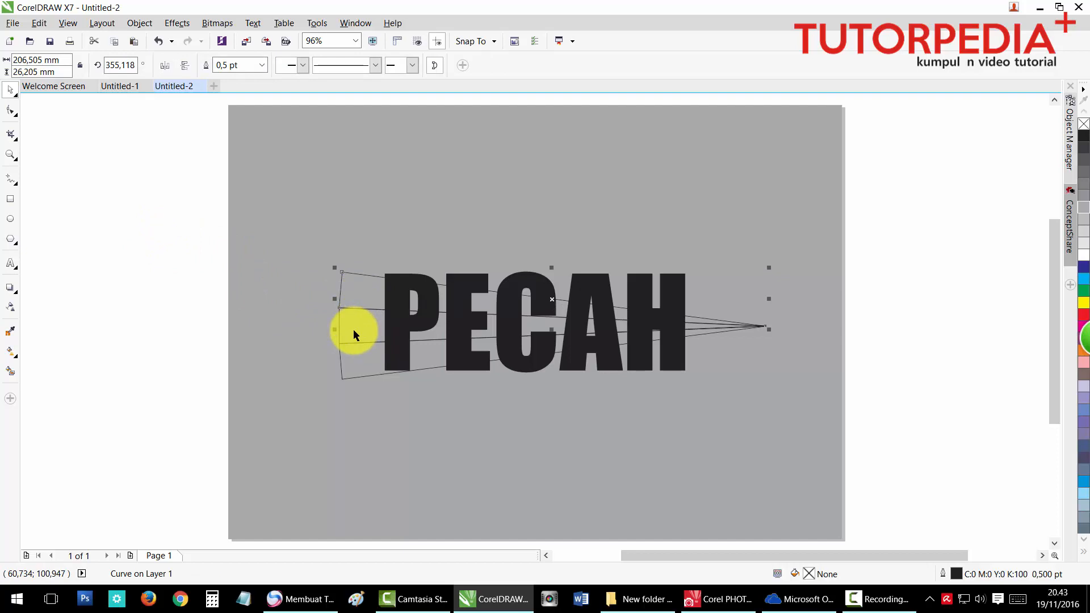
shift+click(353, 328)
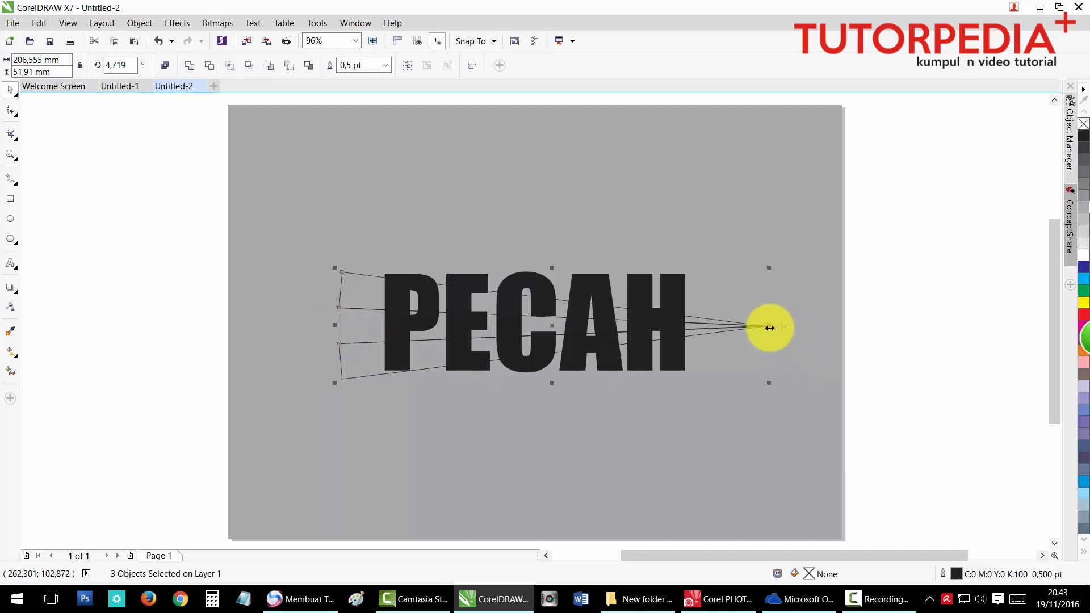
drag(769, 327, 912, 324)
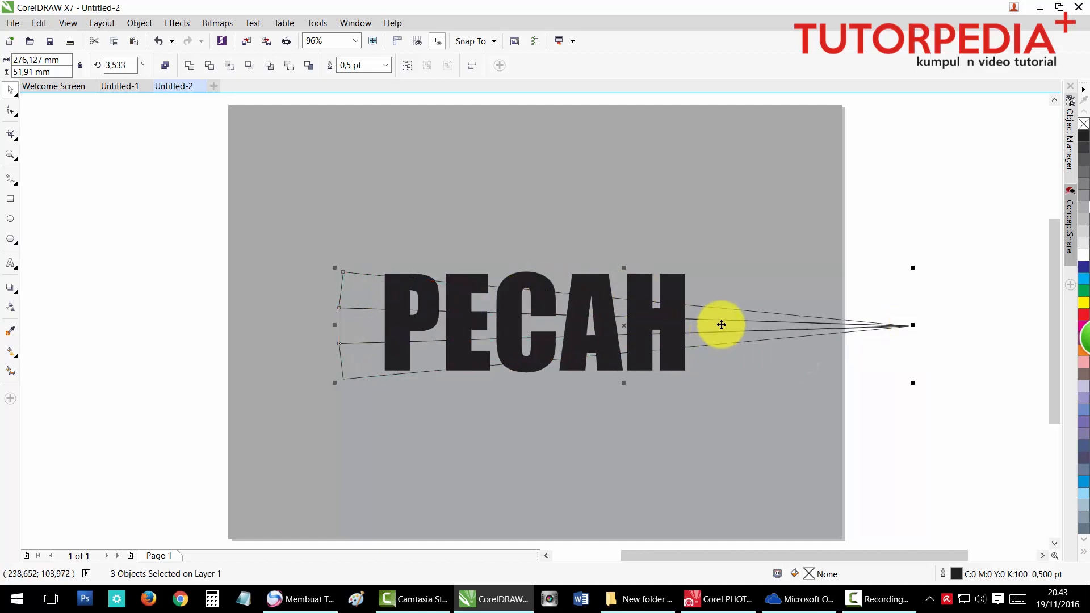
drag(722, 324, 723, 319)
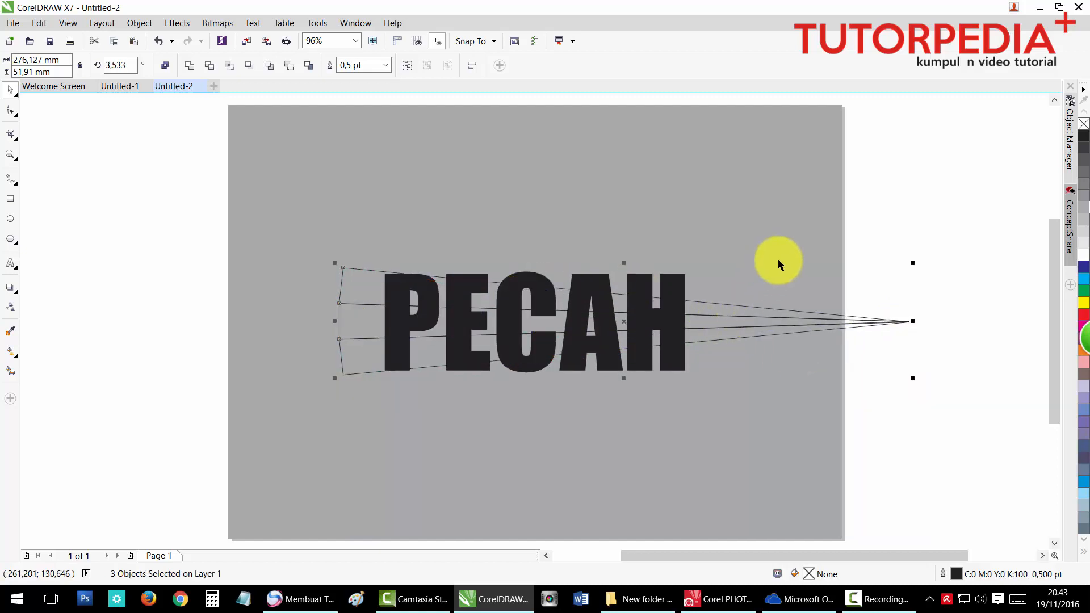
click(895, 234)
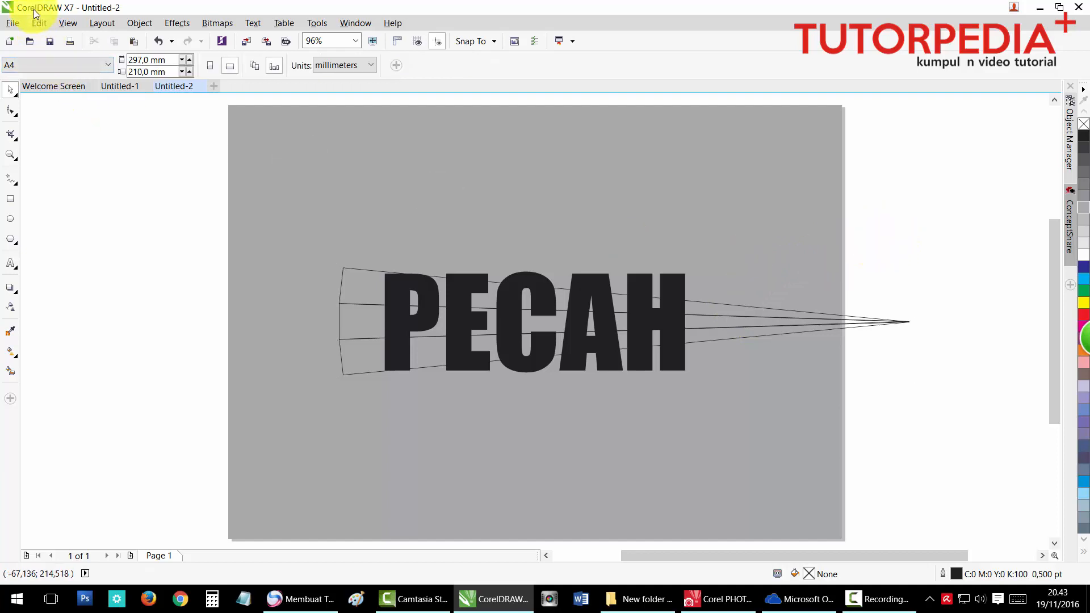
Step: Use Smart Fill with green (C100 M0 Y100 K0) on the part of the H's second stem above the uppermost wedge line
click(10, 371)
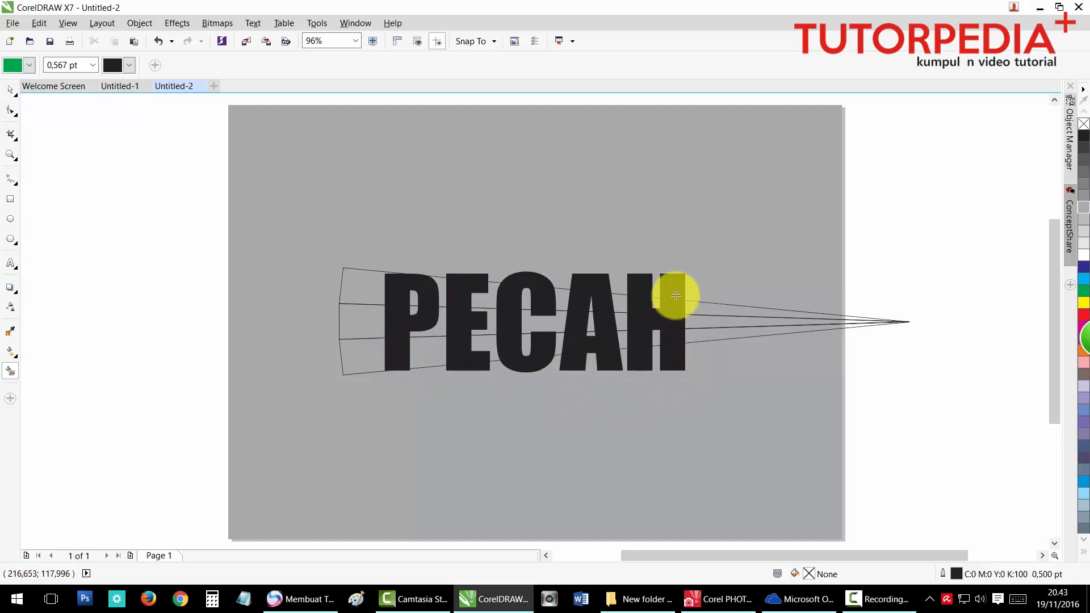
scroll(674, 297, up, 3)
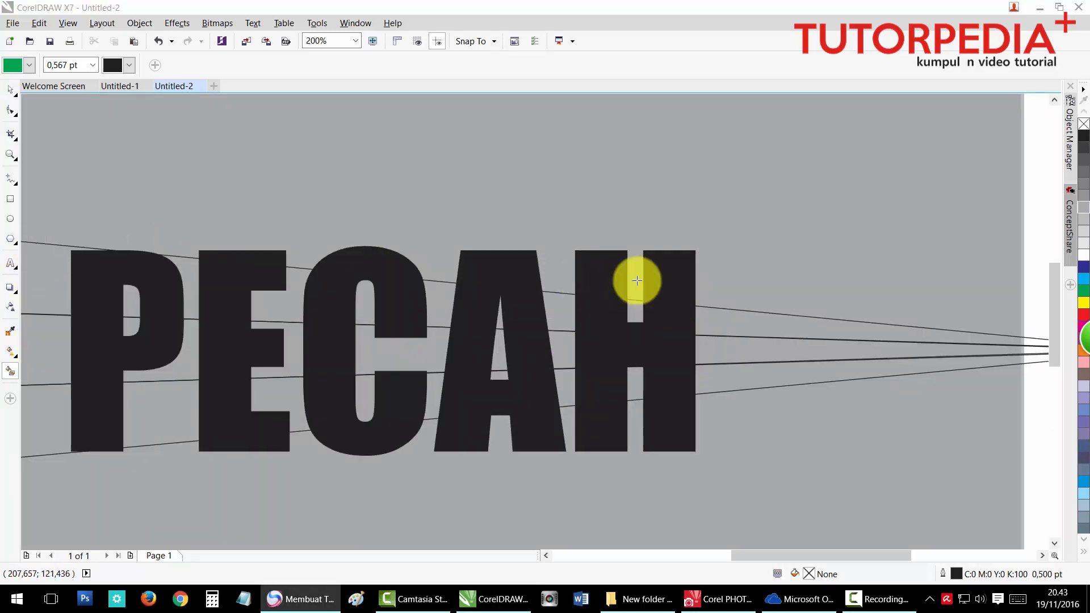
scroll(690, 285, up, 1)
scroll(619, 266, down, 1)
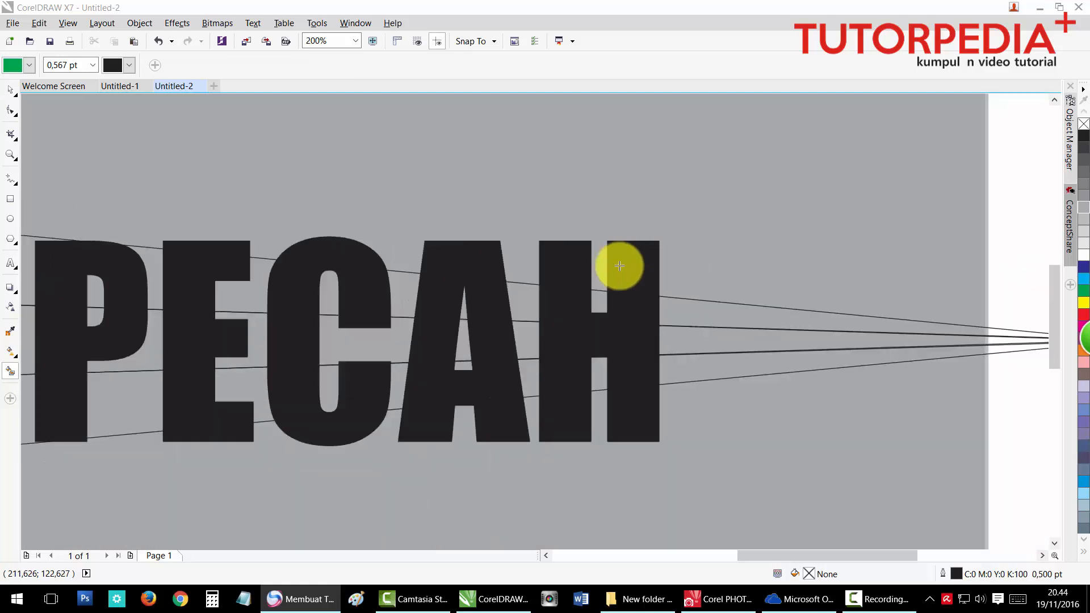
click(638, 275)
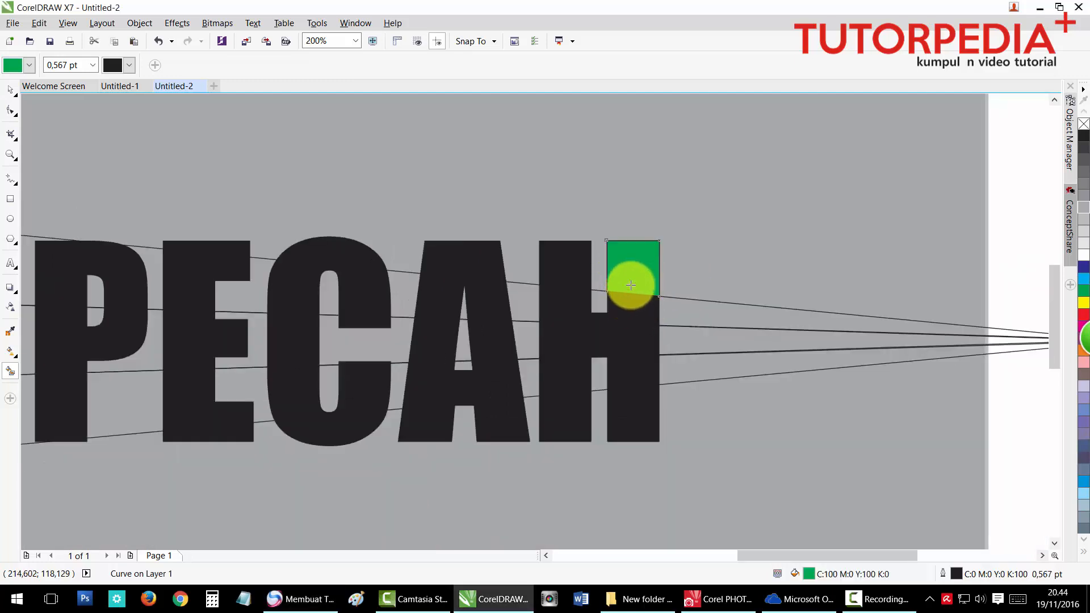
click(21, 70)
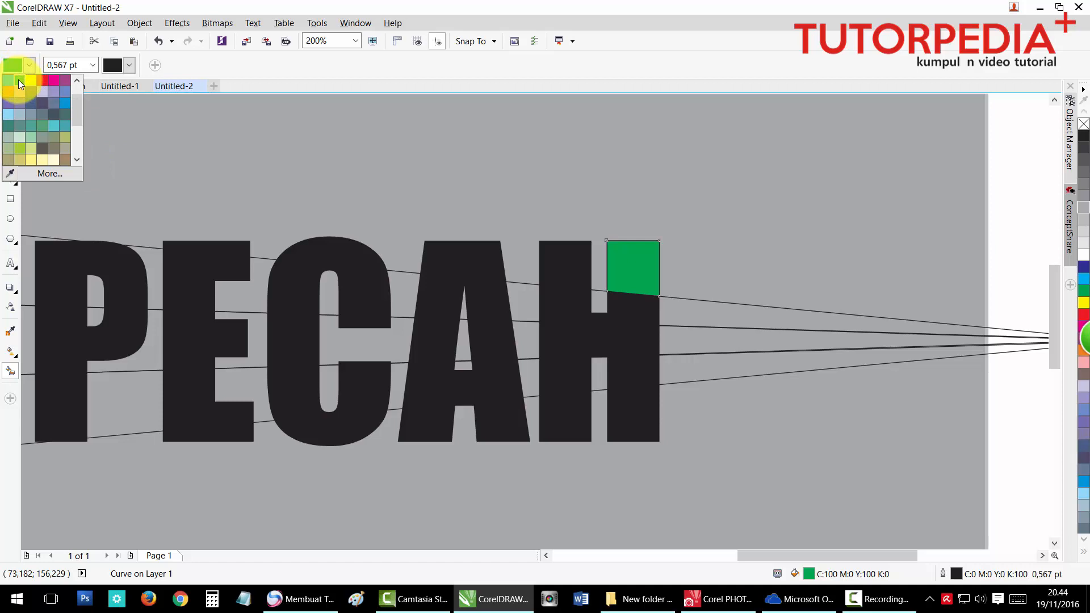
click(18, 80)
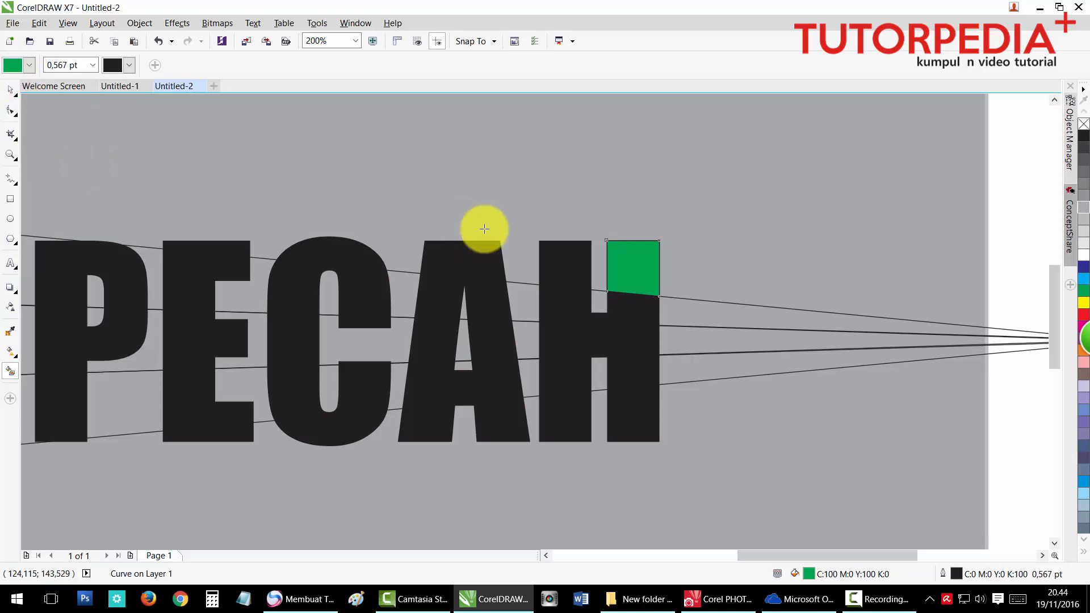
Step: Smart-fill green the remaining letter pieces above the uppermost wedge line: the H's first stem, A, C, E and P
click(574, 266)
click(462, 268)
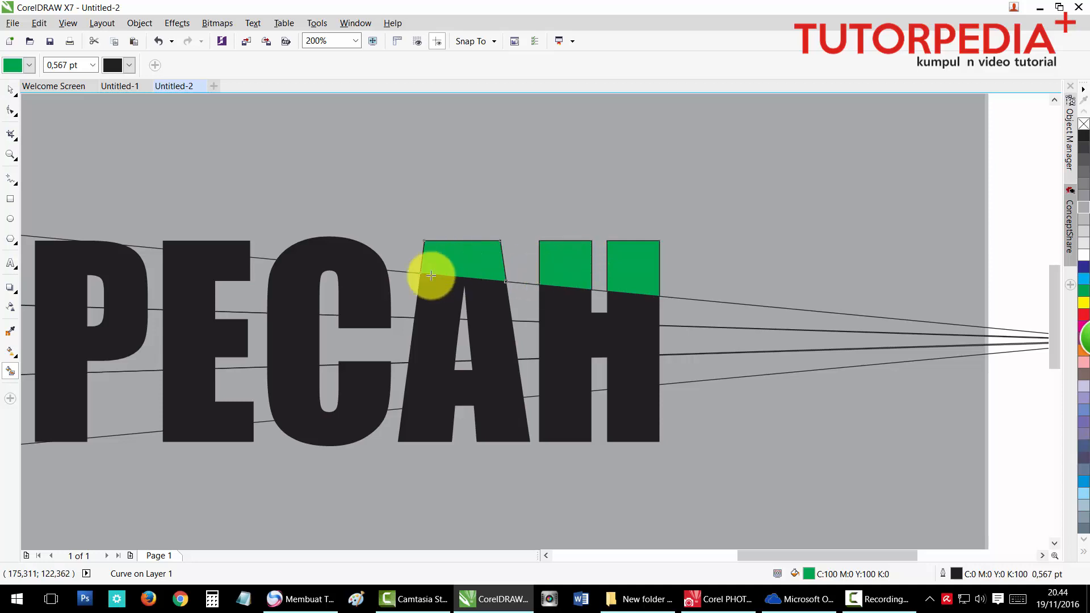
click(341, 262)
click(214, 244)
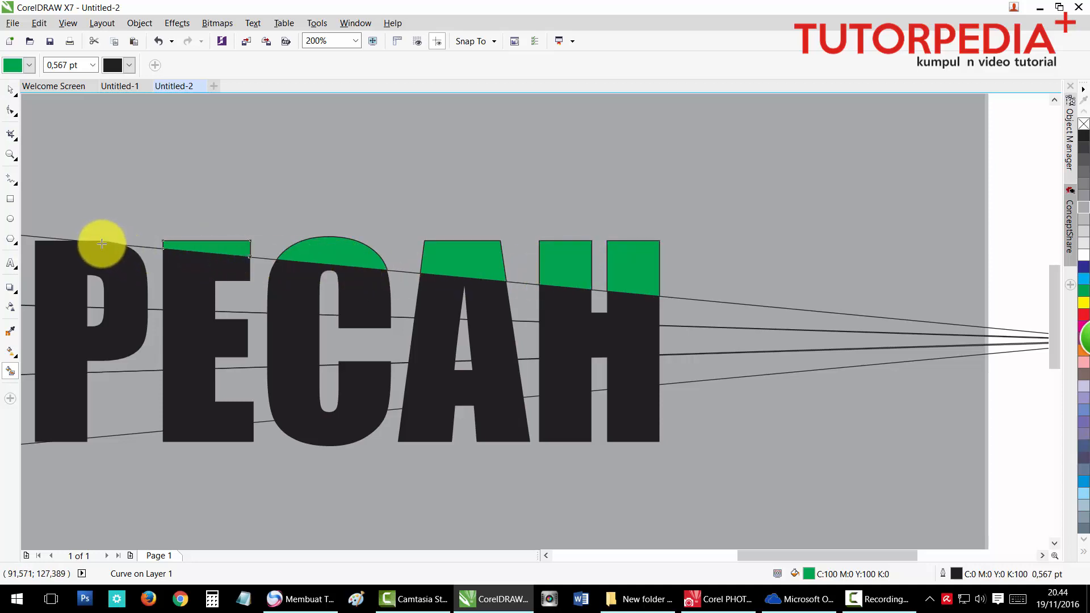
scroll(122, 287, down, 1)
scroll(109, 285, up, 1)
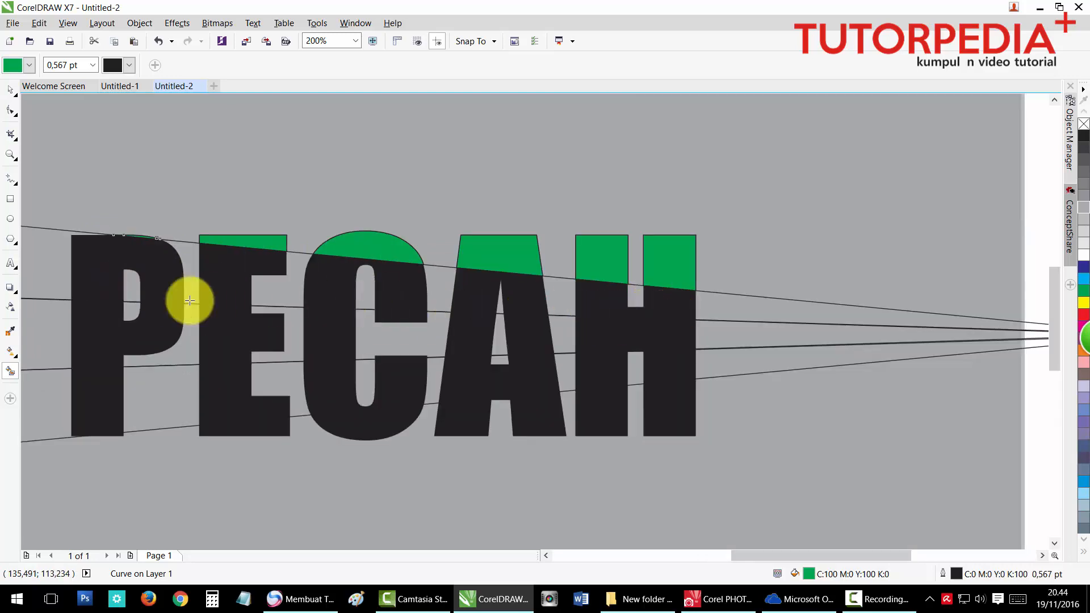
Step: Smart-fill green the pieces of P, E, C, A and H lying inside the upper wedge
click(9, 93)
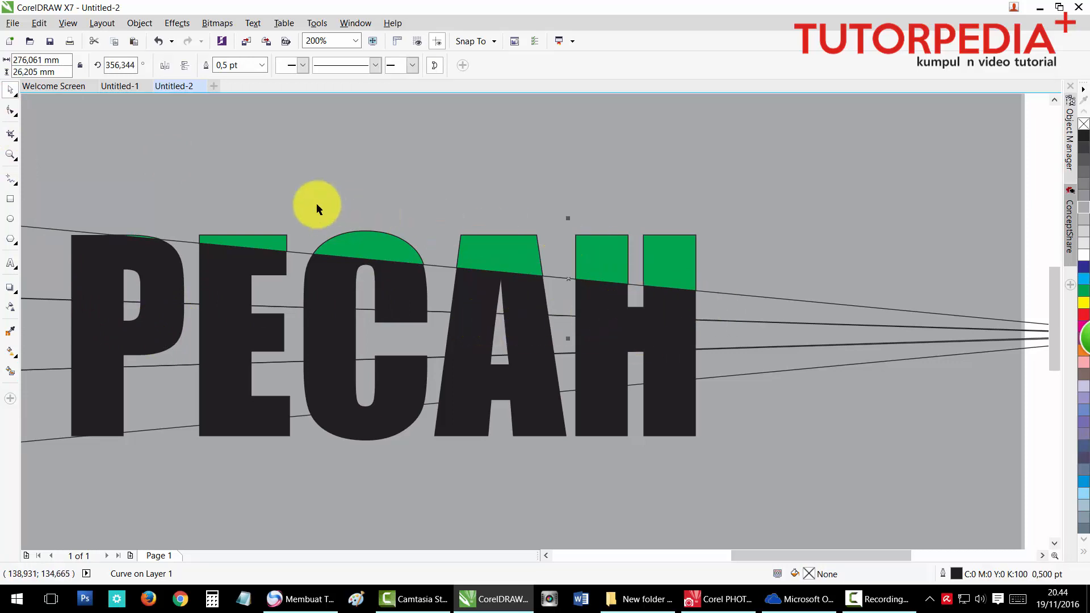
click(11, 372)
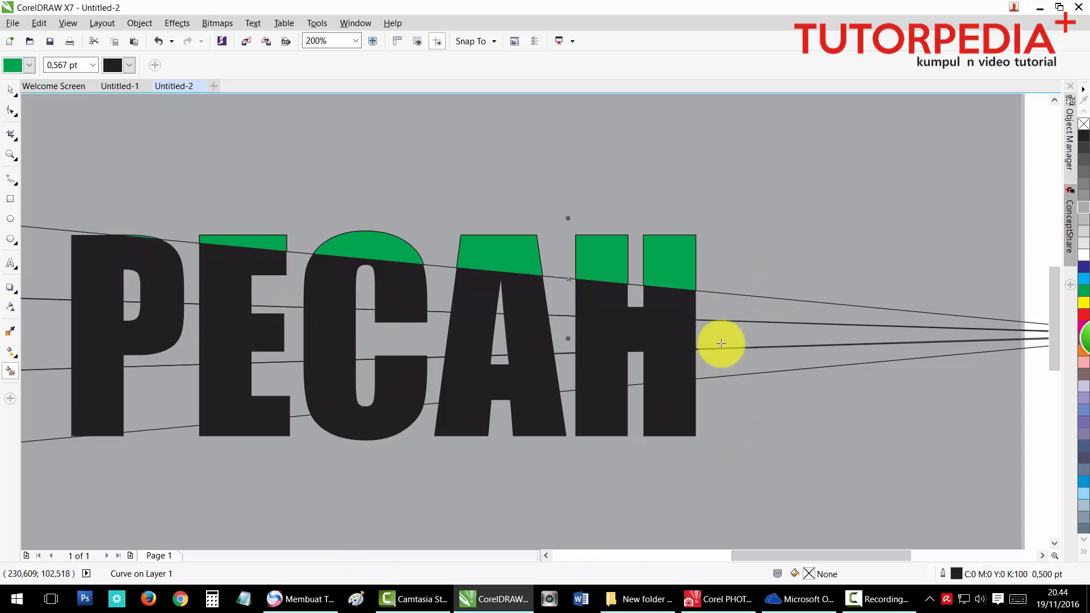
click(116, 272)
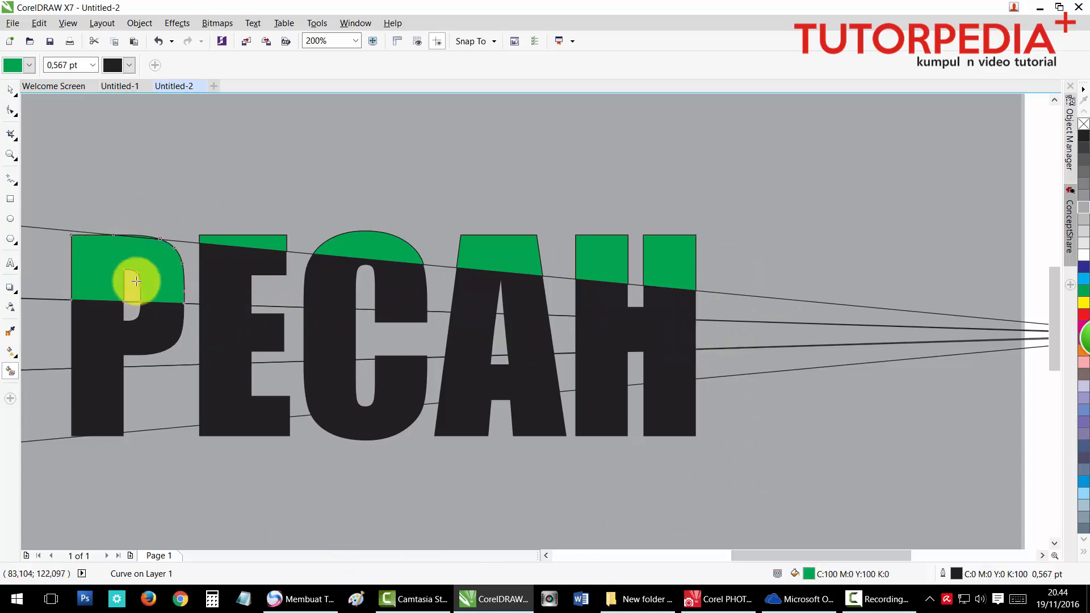
click(250, 272)
click(340, 286)
click(476, 296)
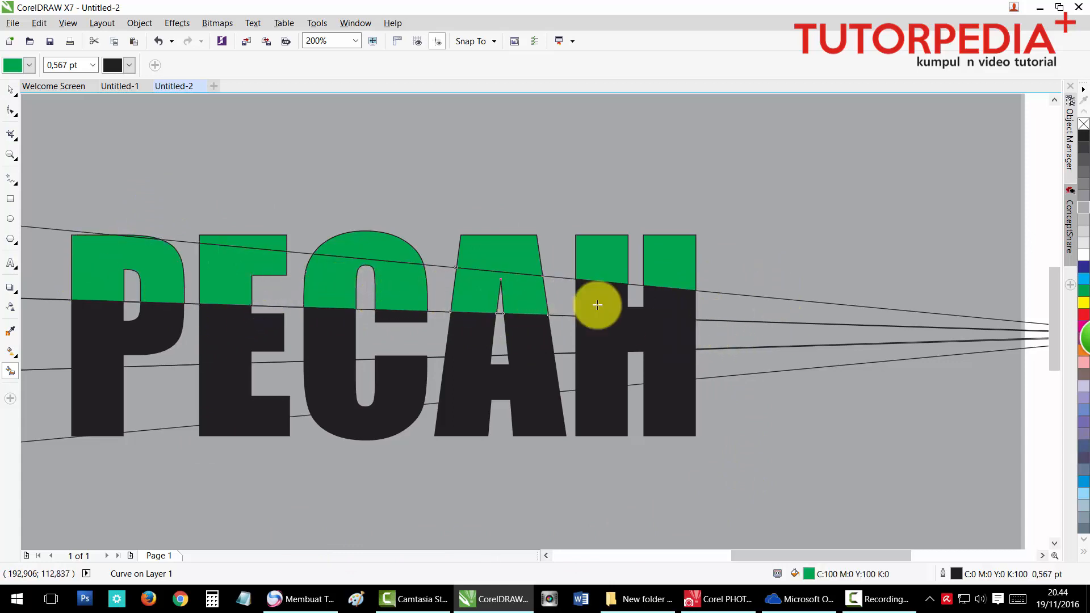
click(611, 303)
Step: Smart-fill green the pieces of H, A and C lying inside the middle wedge
click(638, 334)
click(528, 339)
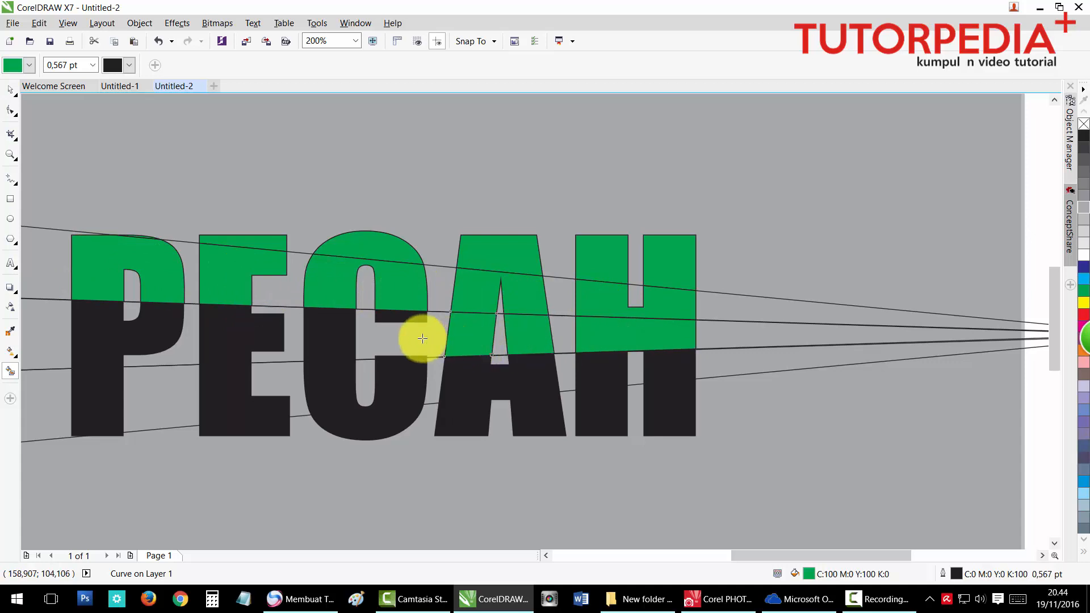
click(406, 315)
click(335, 324)
Step: Smart-fill green the remaining lower pieces of the C, including the thin sliver along the upper edge of its lower arm
click(323, 377)
click(396, 414)
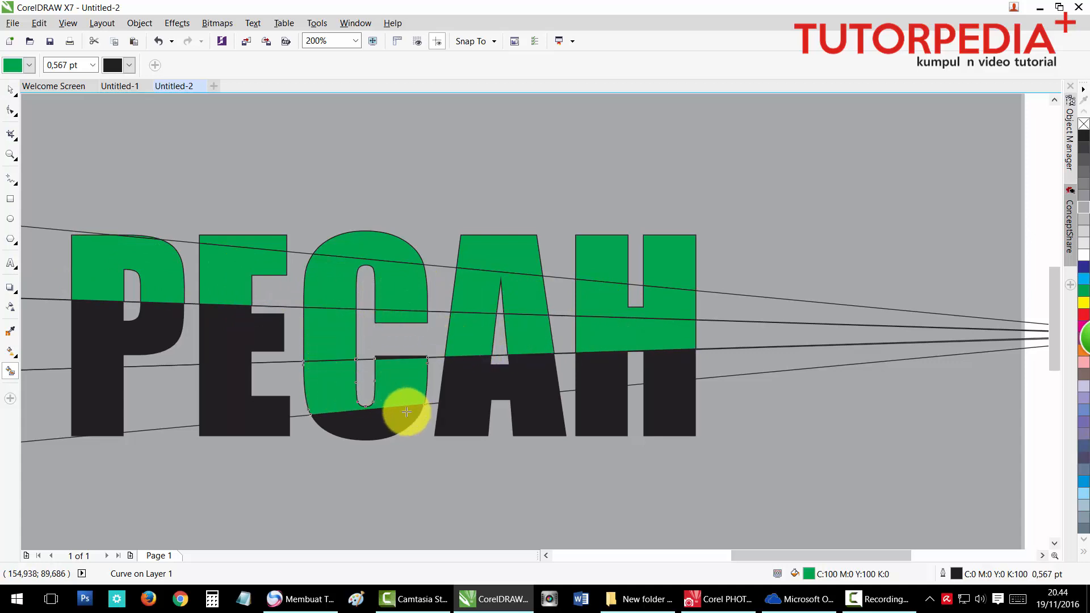
click(407, 381)
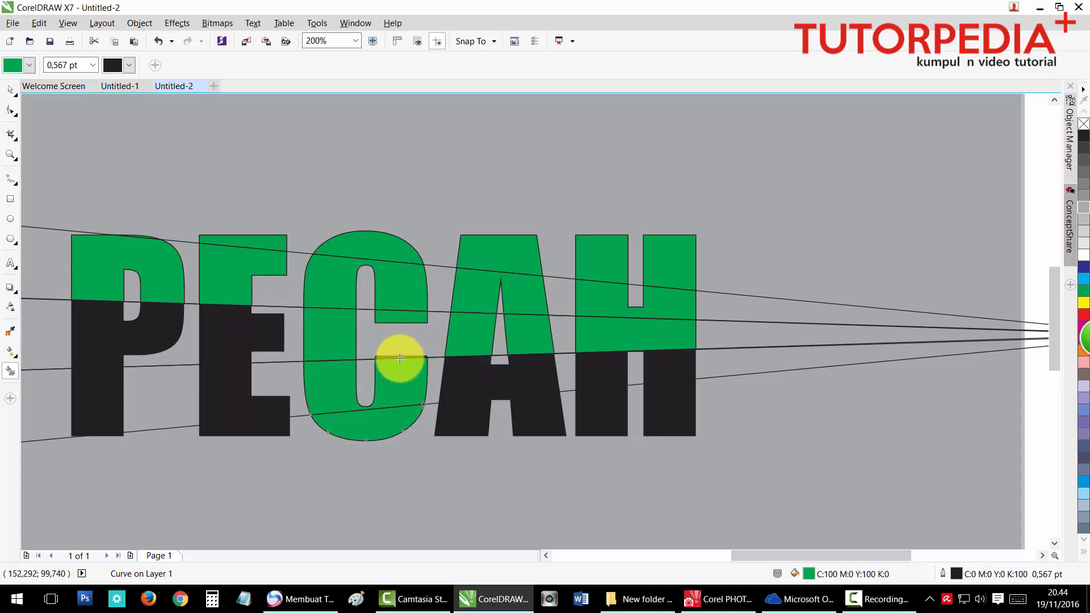
click(406, 354)
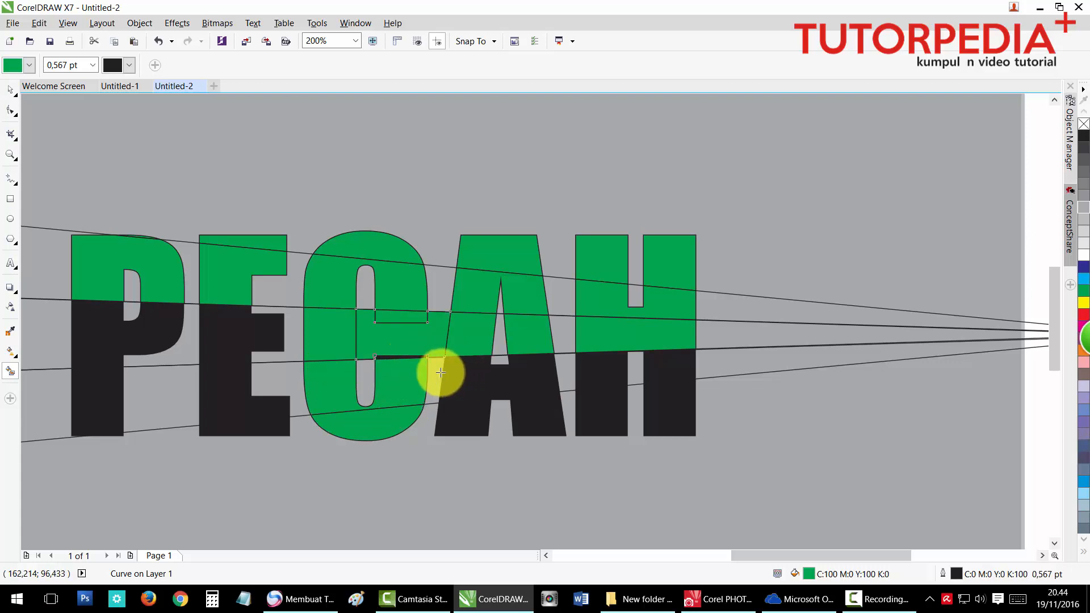
key(ctrl+z)
scroll(392, 357, up, 2)
click(391, 356)
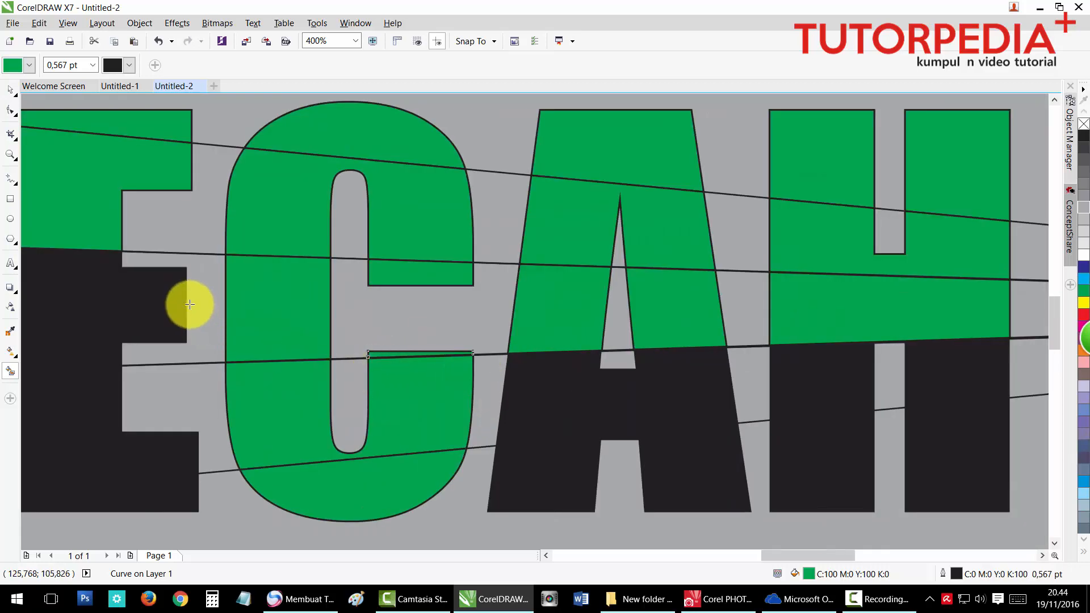
Step: Smart-fill green the remaining black pieces of E, A and H, keeping the page background grey
click(102, 309)
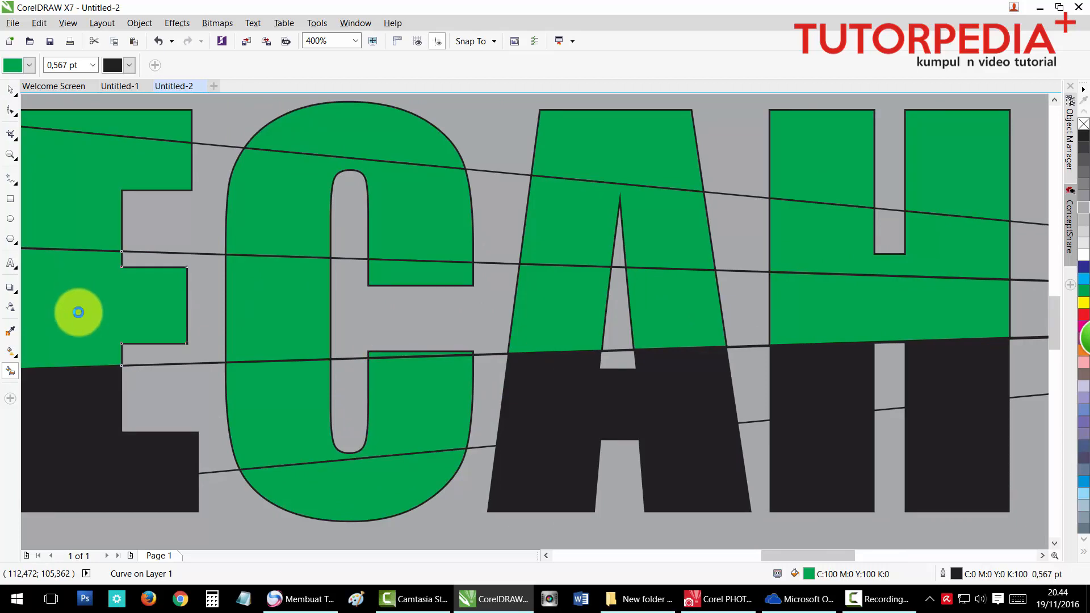
scroll(79, 312, down, 2)
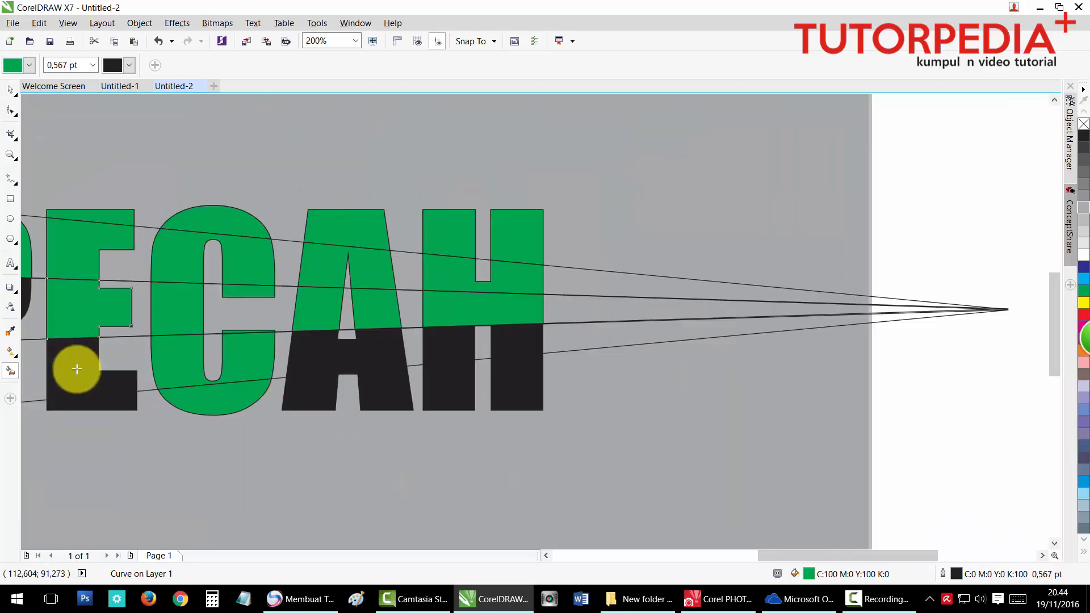
click(336, 385)
click(315, 357)
click(449, 379)
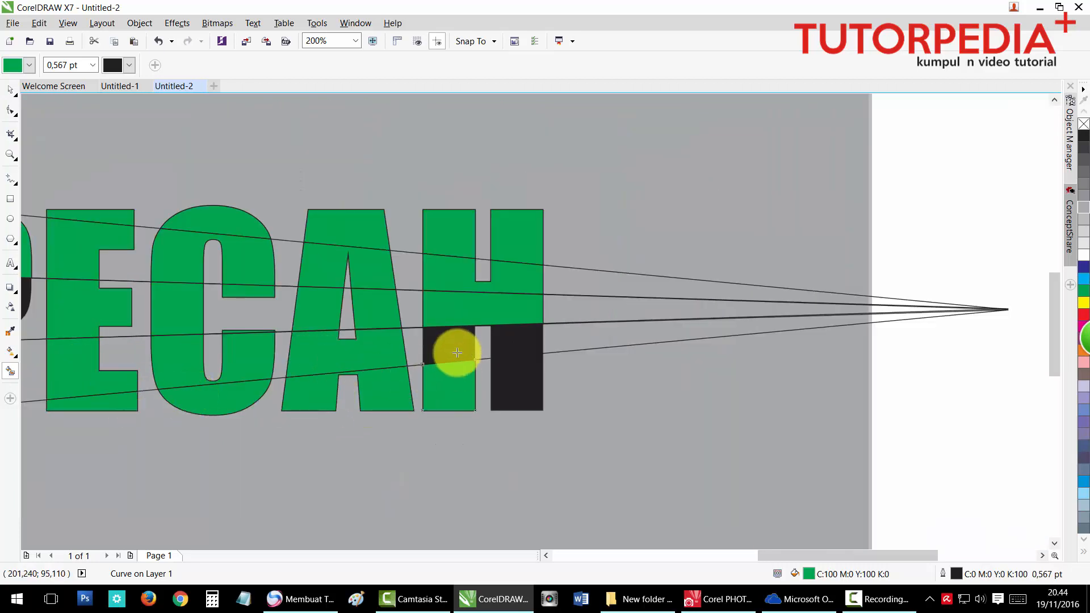
click(457, 353)
click(510, 372)
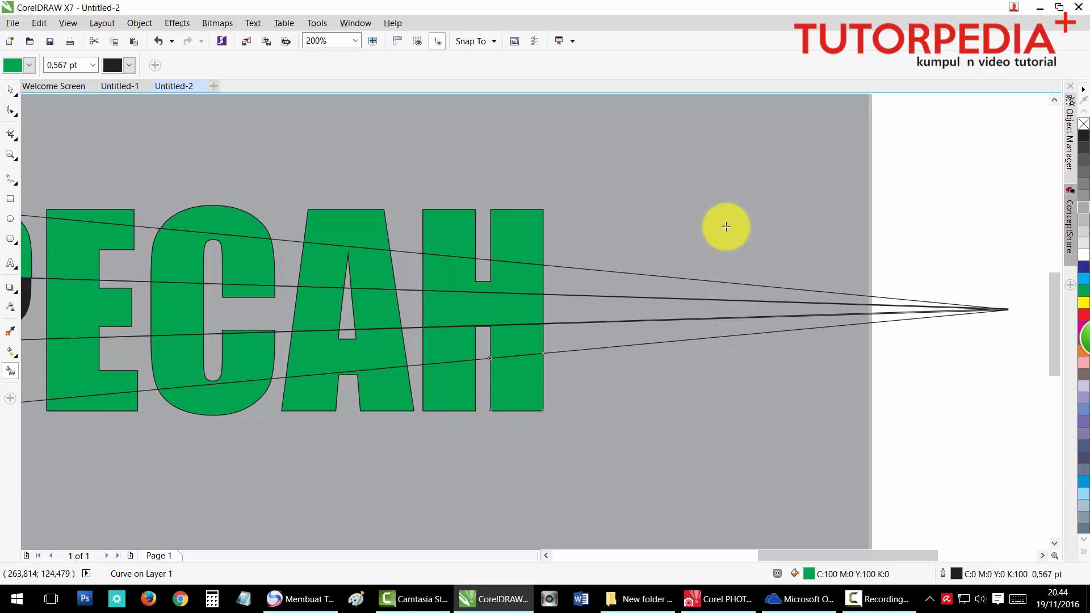
click(726, 226)
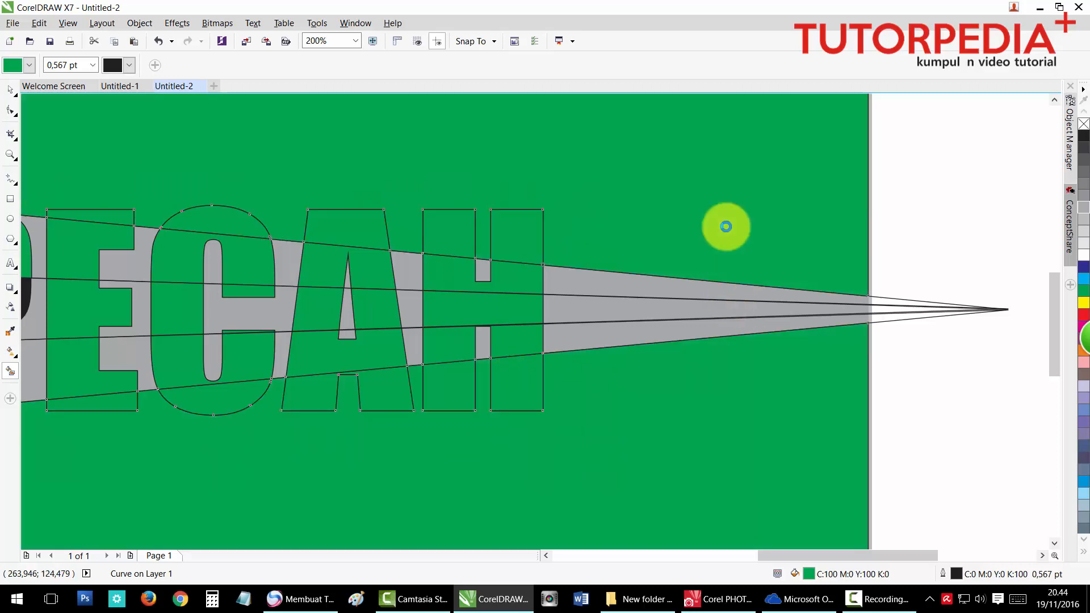
key(ctrl+z)
Step: Smart-fill green the remaining pieces of the P, including the small slivers at the foot of its stem
scroll(631, 307, down, 2)
click(289, 298)
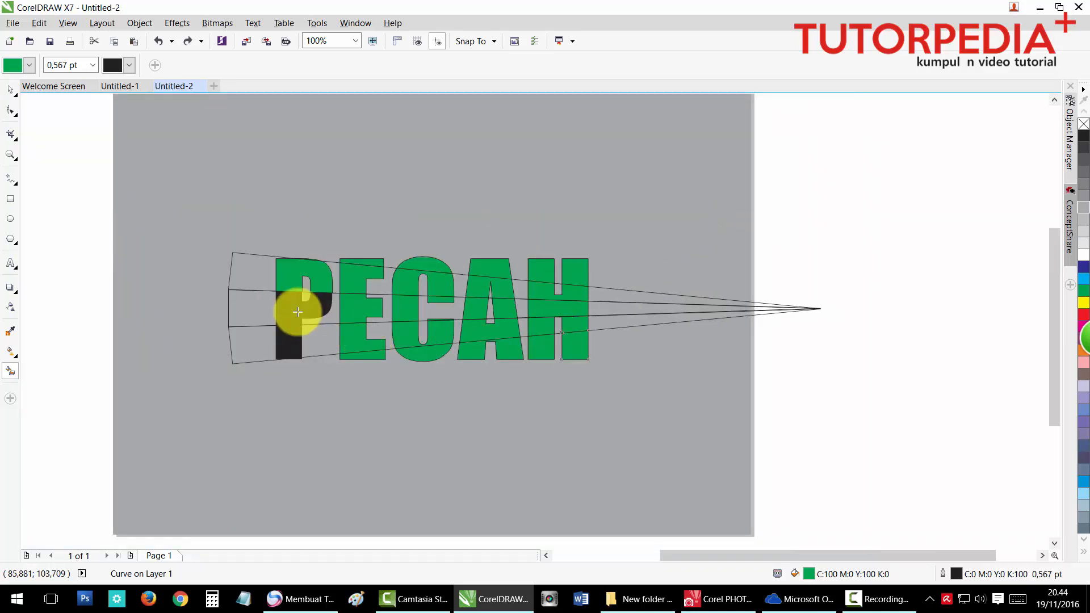
click(294, 340)
scroll(291, 366, up, 6)
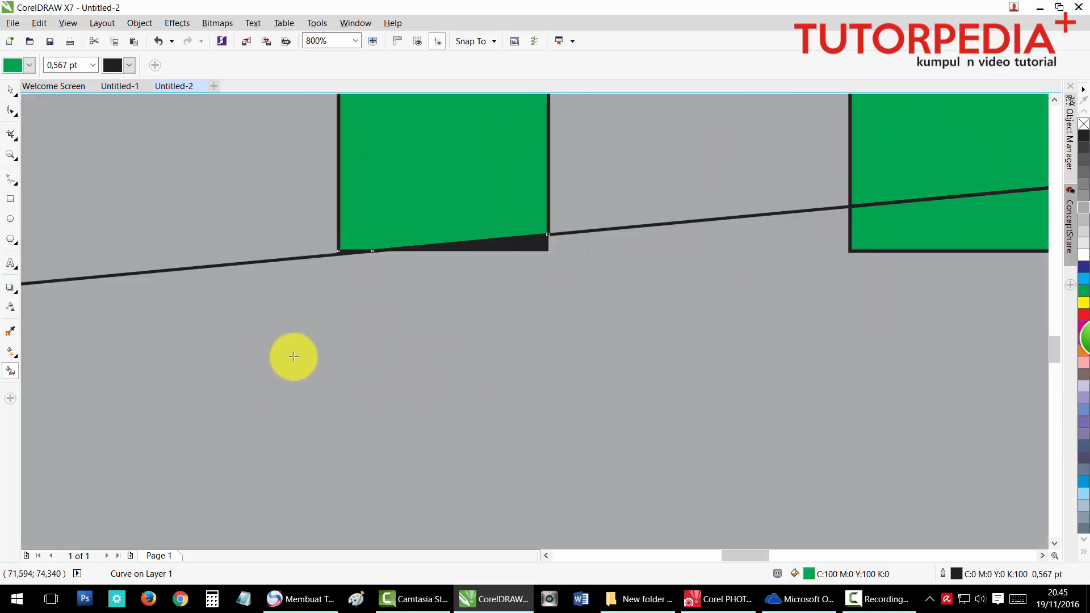
click(511, 248)
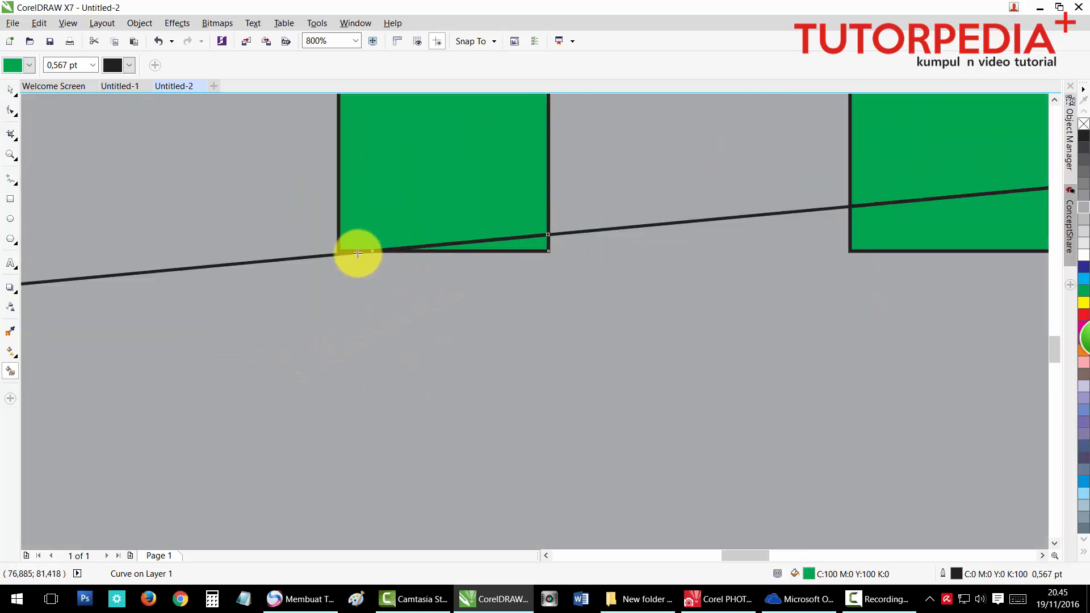
scroll(354, 251, up, 2)
key(shift+F4)
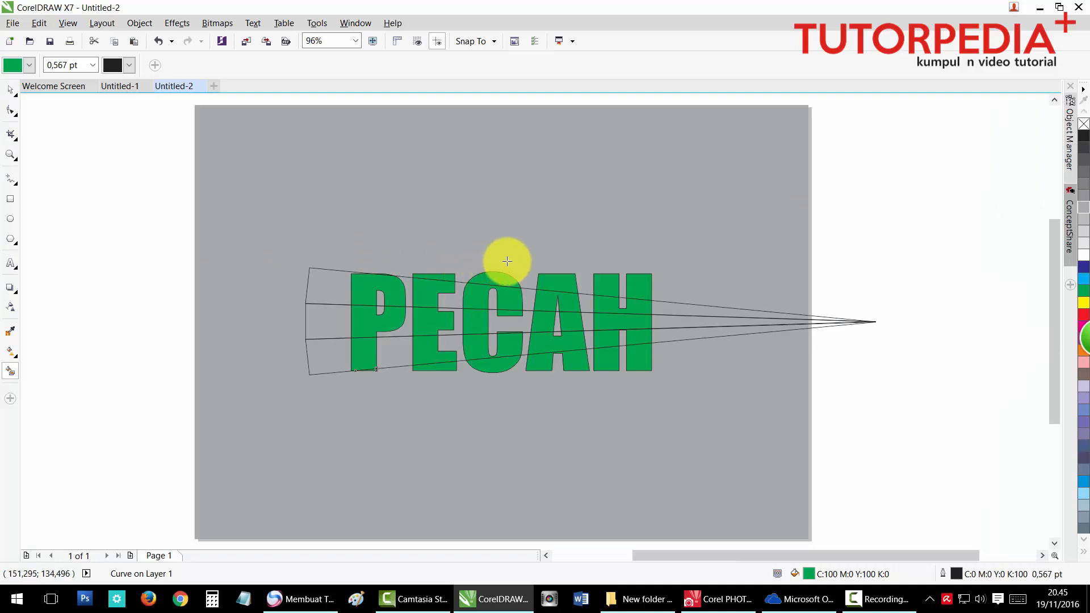
Step: Delete the three wedge outlines lying over the word PECAH, keeping the green letter pieces
key(space)
click(642, 279)
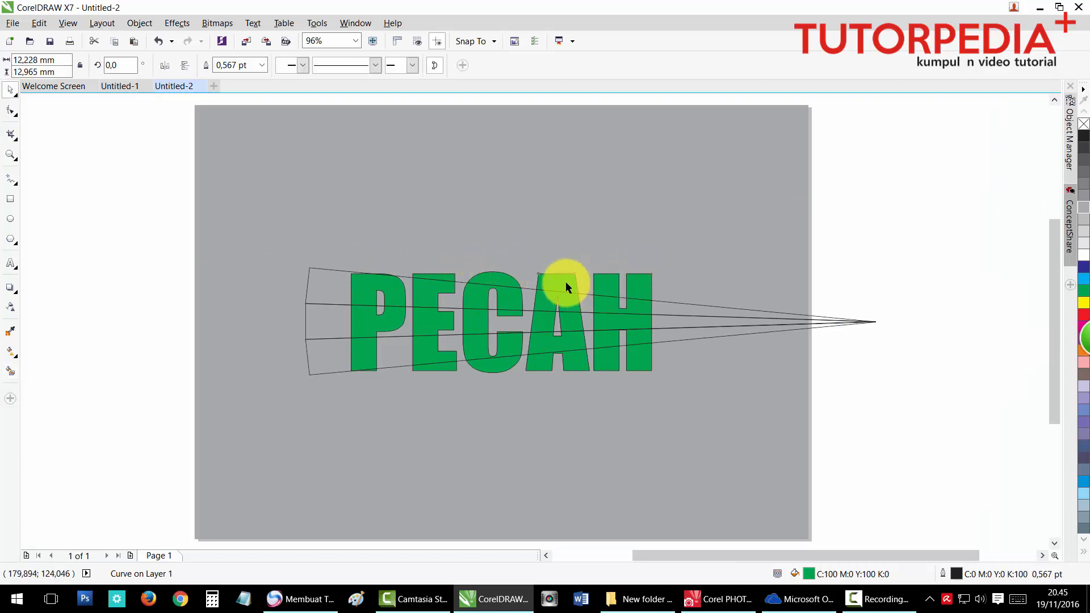
click(534, 279)
click(457, 286)
click(449, 276)
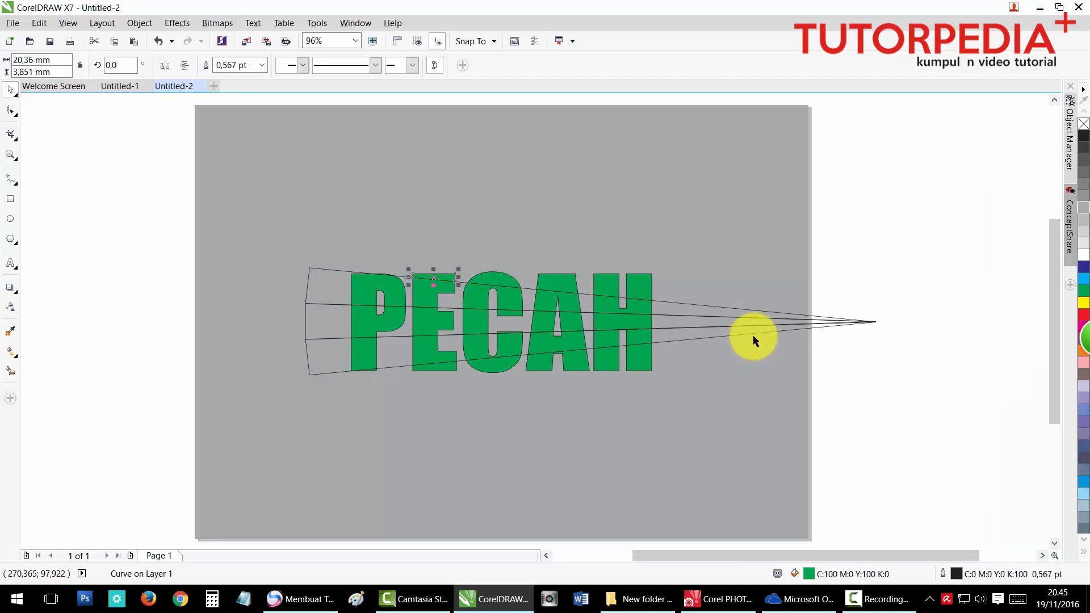
click(738, 318)
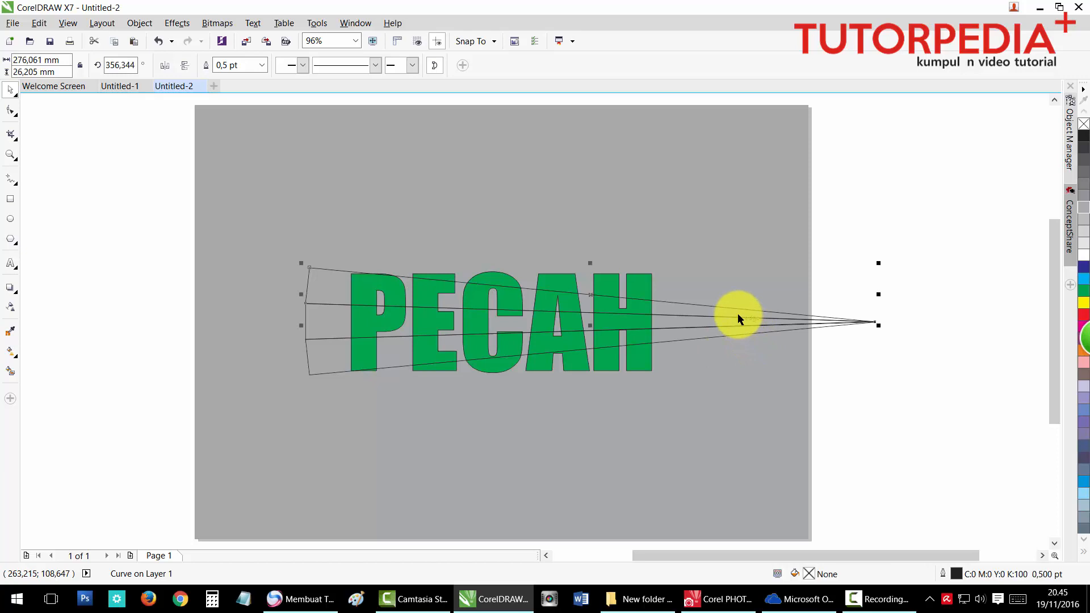
key(Delete)
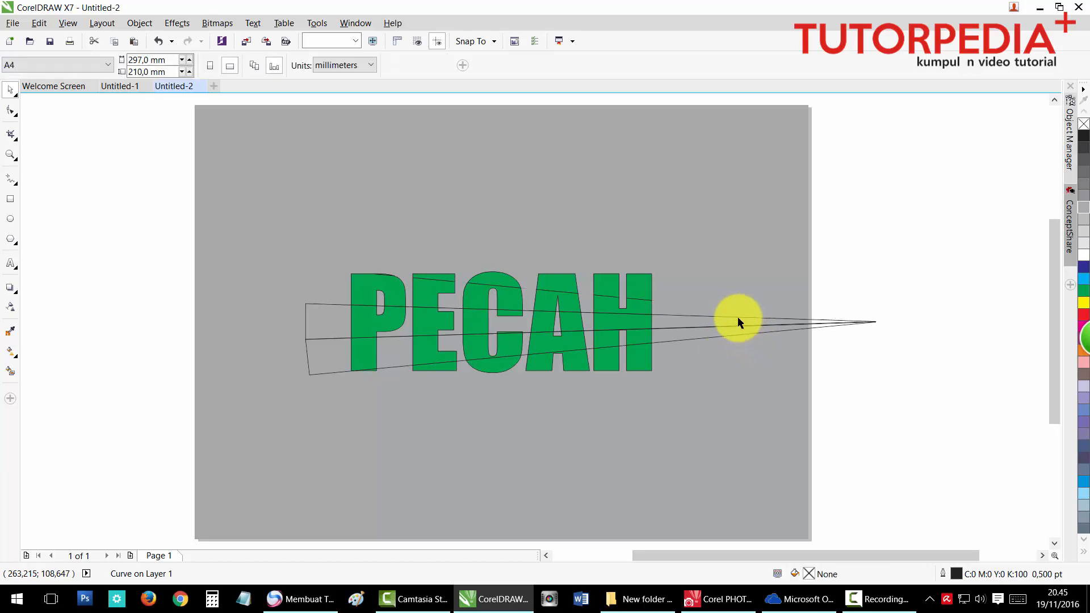
click(699, 324)
key(Delete)
click(699, 331)
key(Delete)
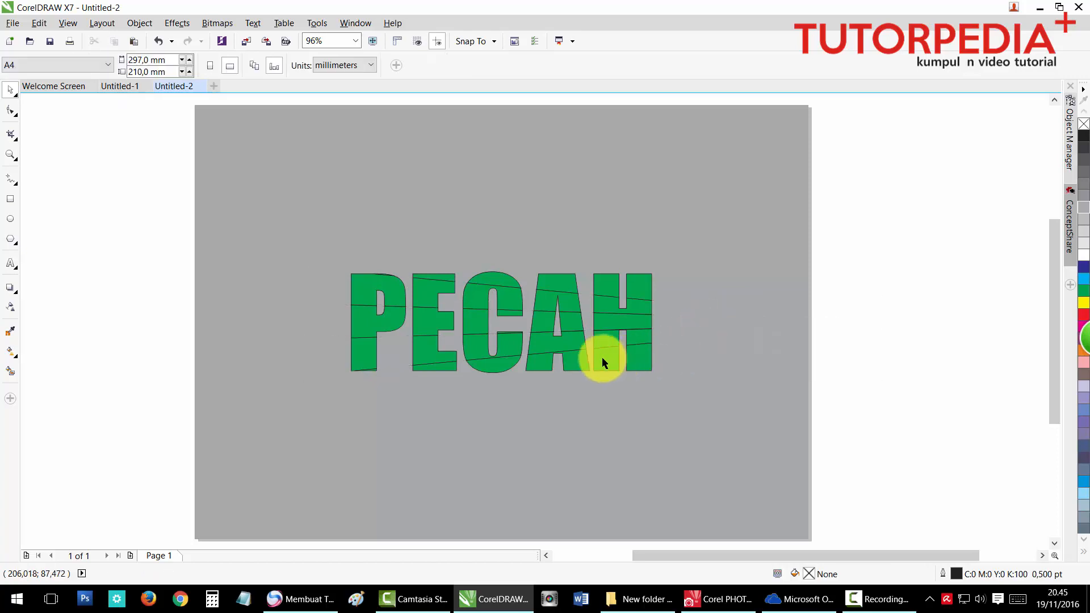
Step: Select the six pieces above the uppermost cut across P, E, C, A and H, and shift them together slightly up and right
scroll(397, 289, up, 3)
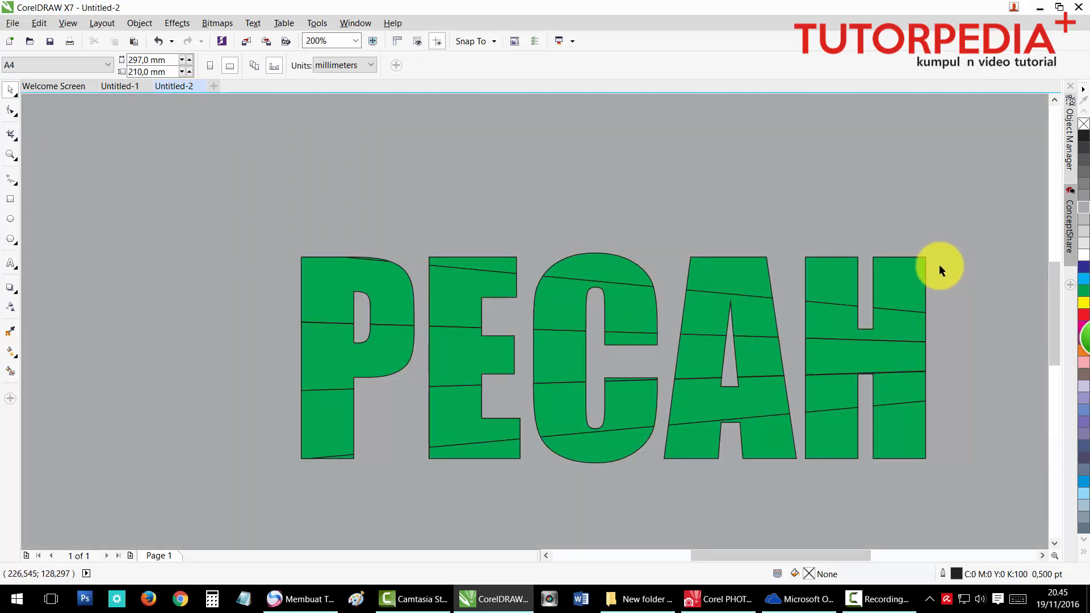
scroll(931, 270, down, 3)
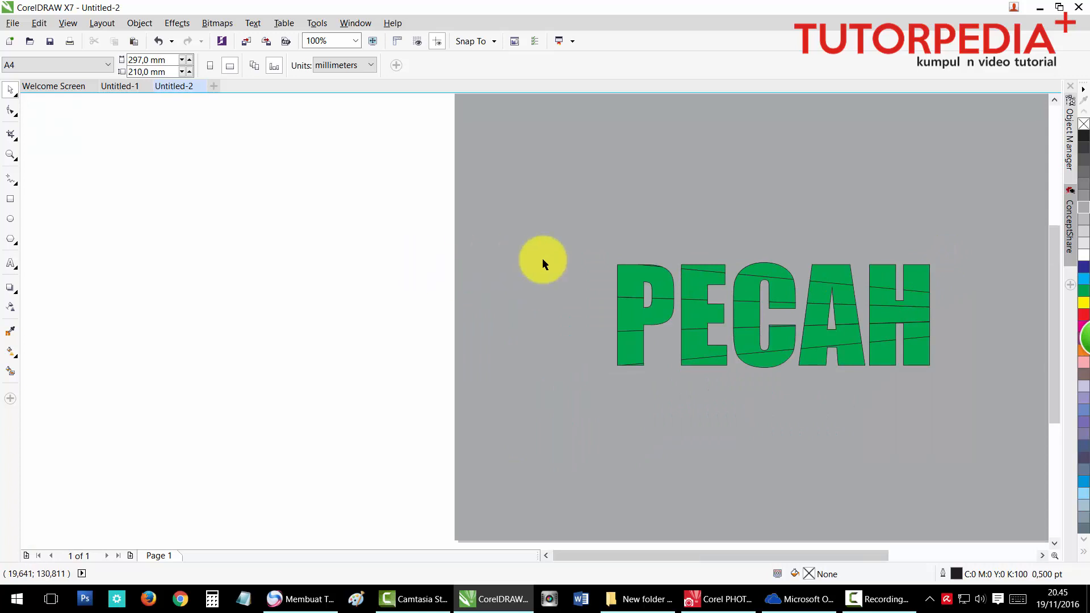
key(z)
drag(586, 242, 936, 392)
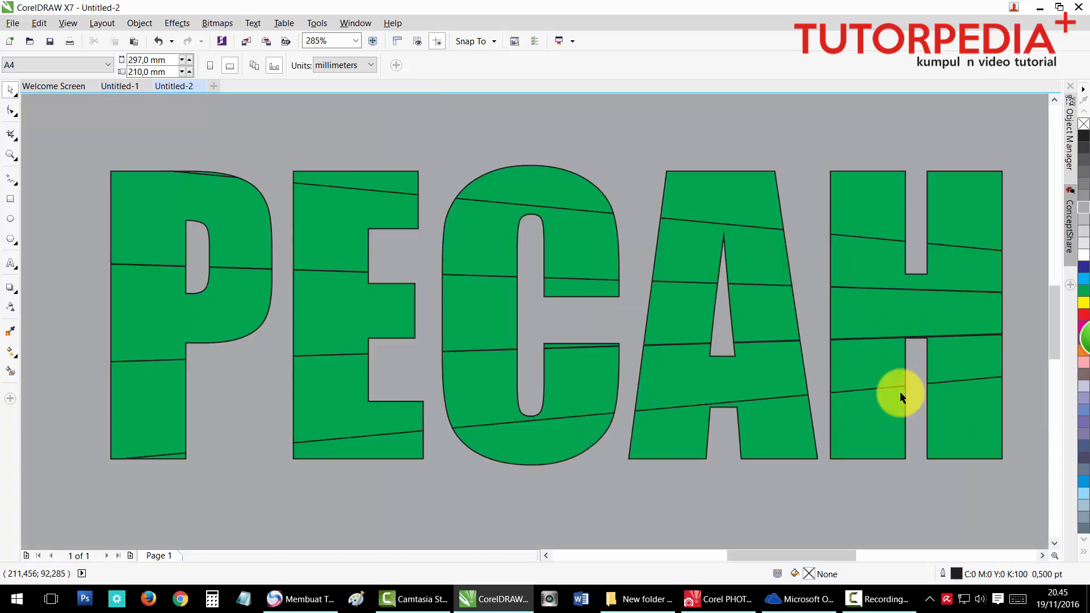
click(212, 171)
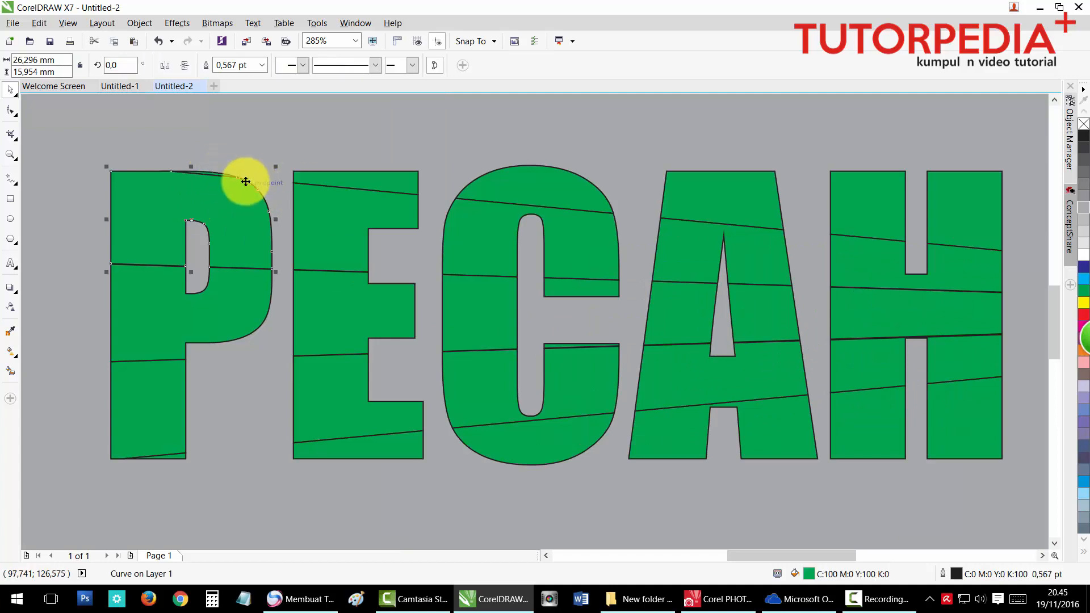
click(218, 173)
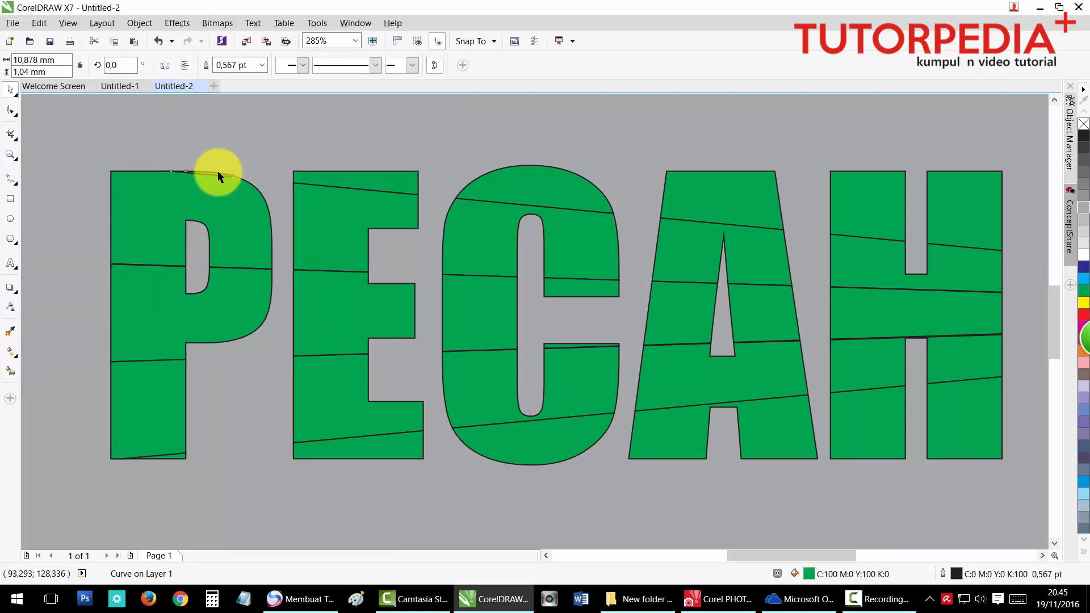
shift+click(354, 182)
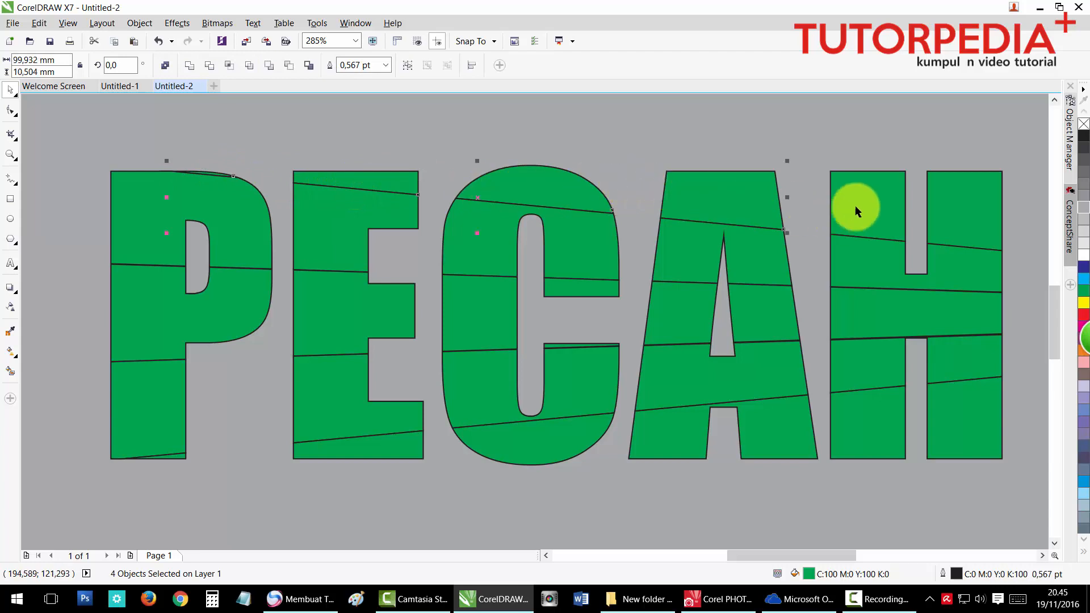
shift+click(944, 227)
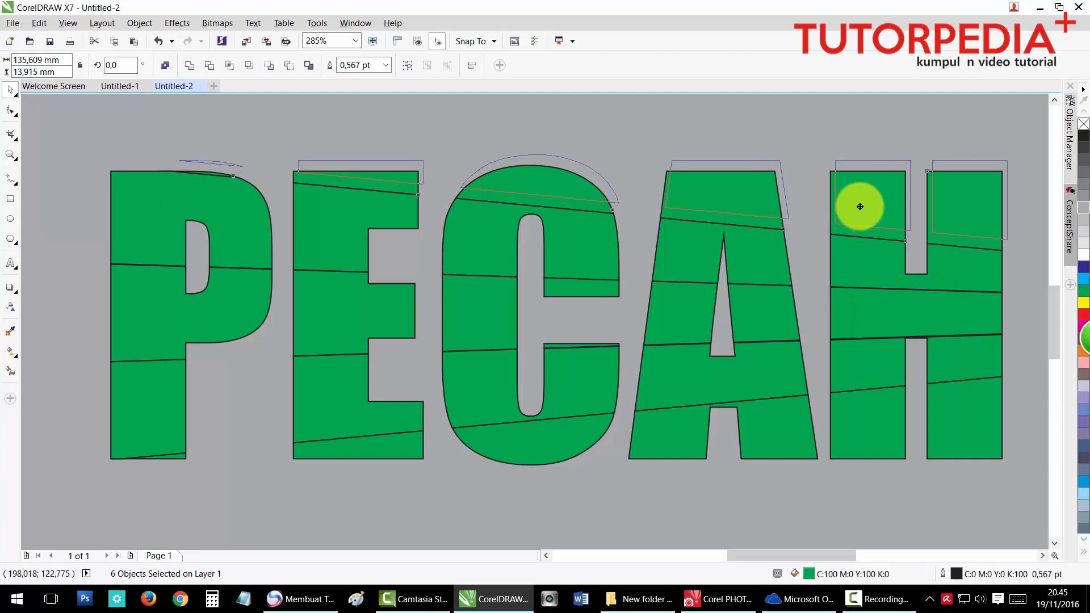
key(Up)
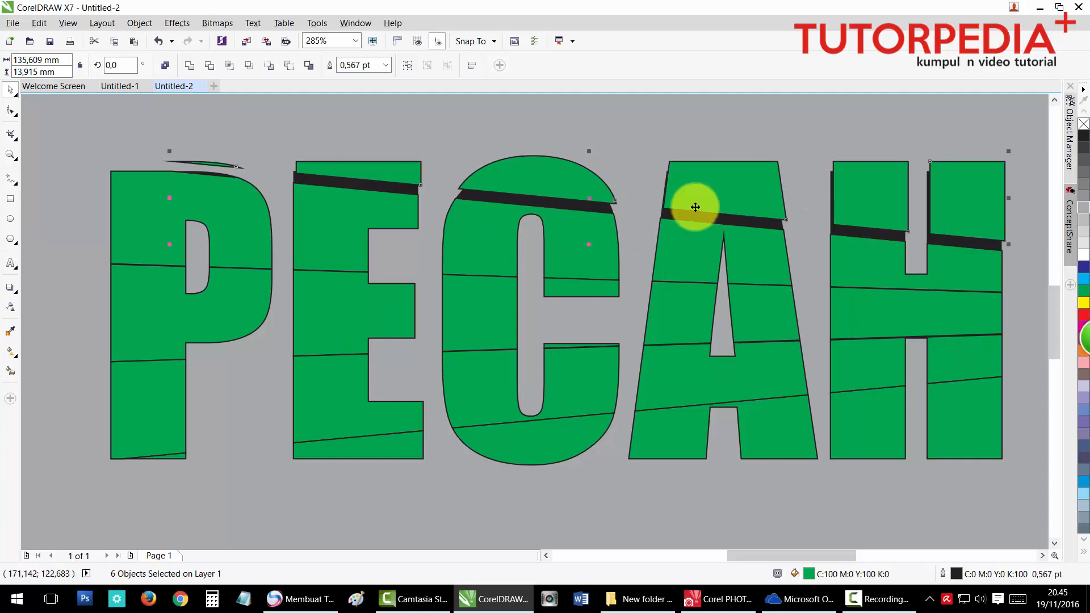
key(Down)
Step: Try to scatter the uppermost pieces of C, E, A and H individually away from their letters, and undo these moves
drag(593, 177, 602, 148)
drag(407, 175, 391, 146)
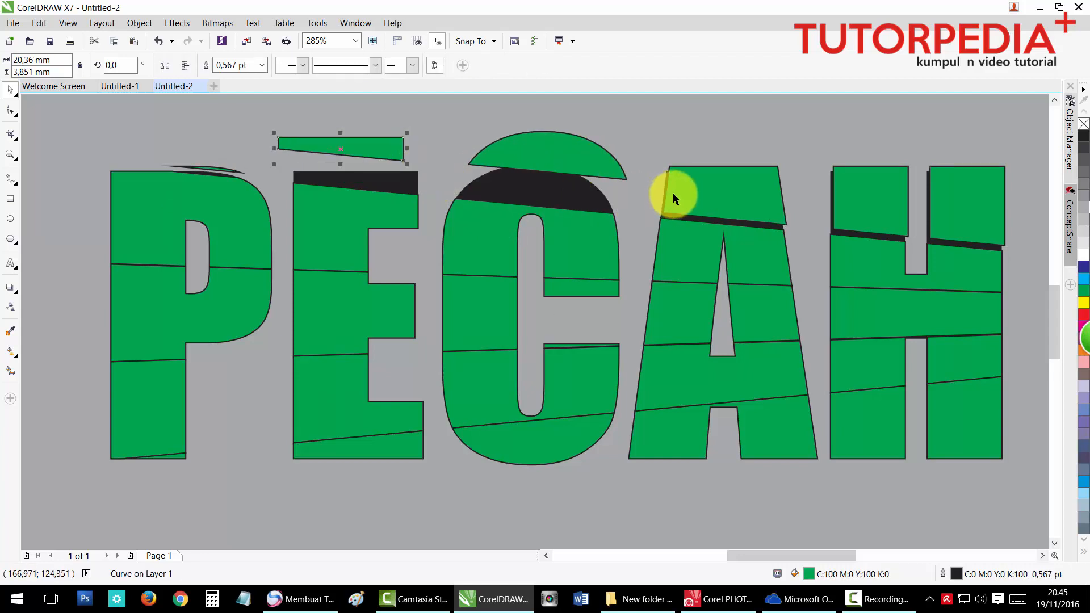
drag(673, 192, 711, 161)
drag(878, 226, 890, 201)
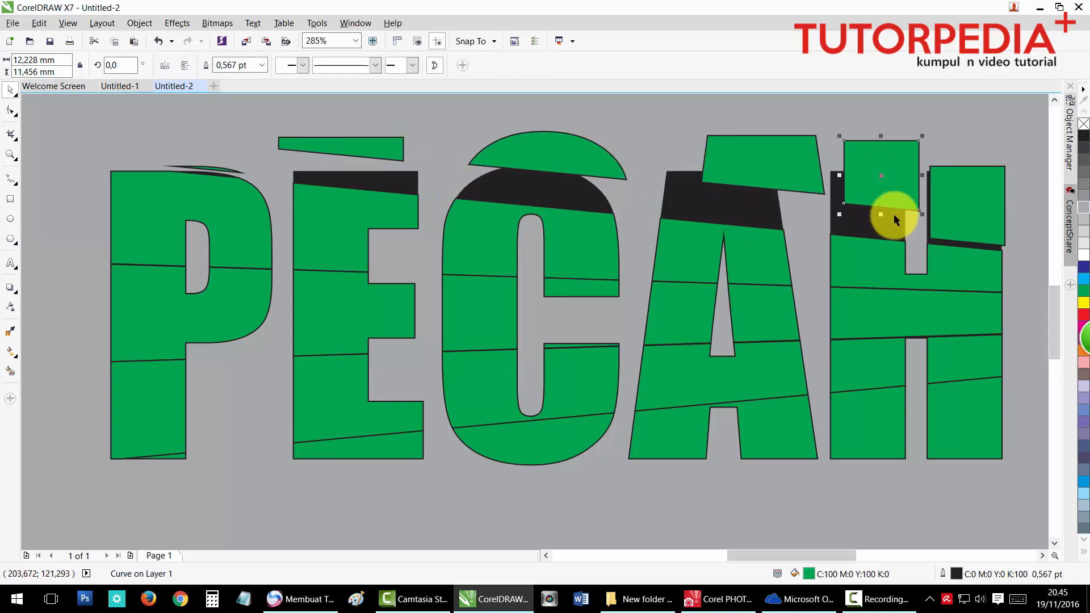
key(ctrl+z)
key(ctrl+z)
key(ctrl+z)
key(ctrl+z)
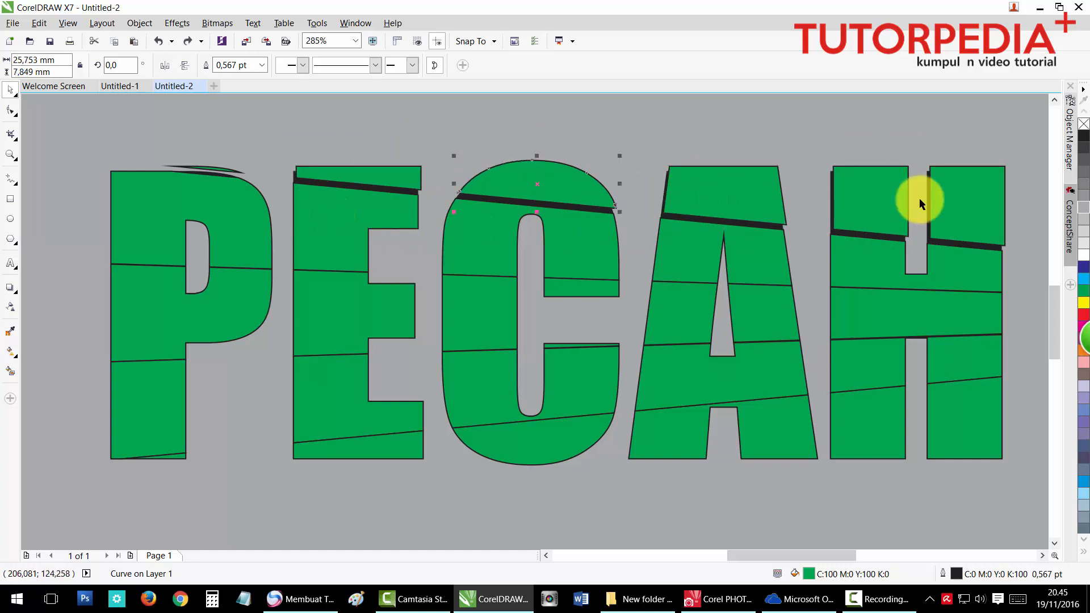
Step: Select the seven middle-band pieces across P, E, C, A and H, and shift them together left and slightly down
click(927, 302)
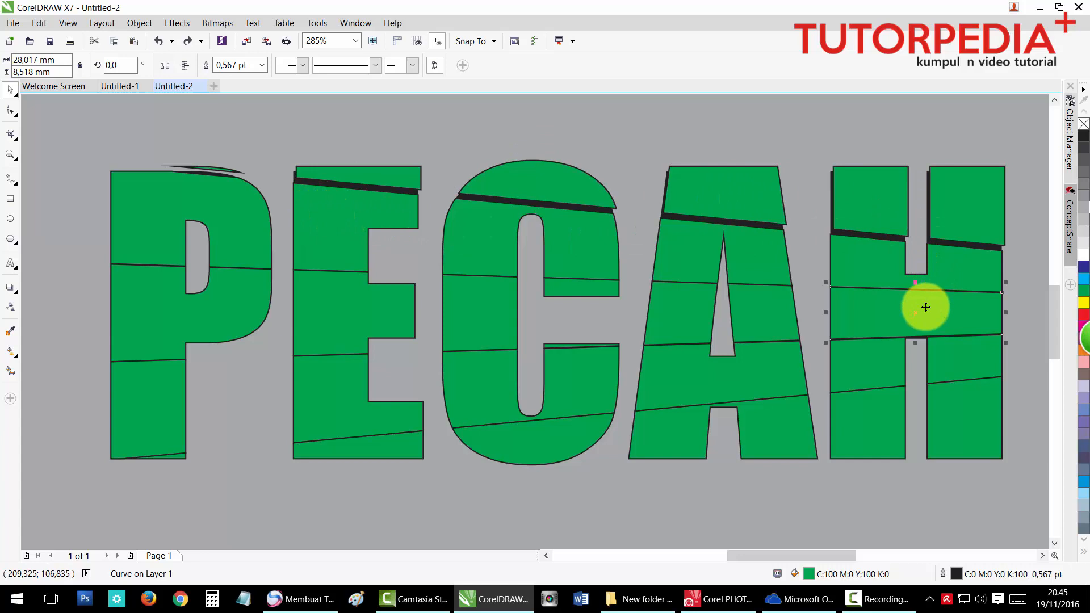
click(789, 323)
click(684, 321)
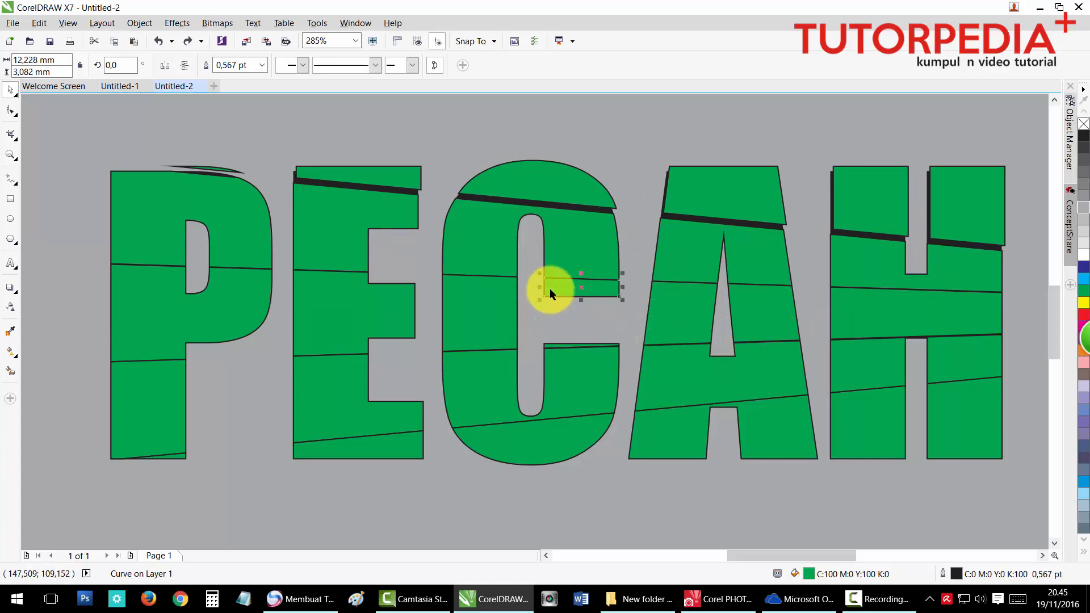
click(463, 297)
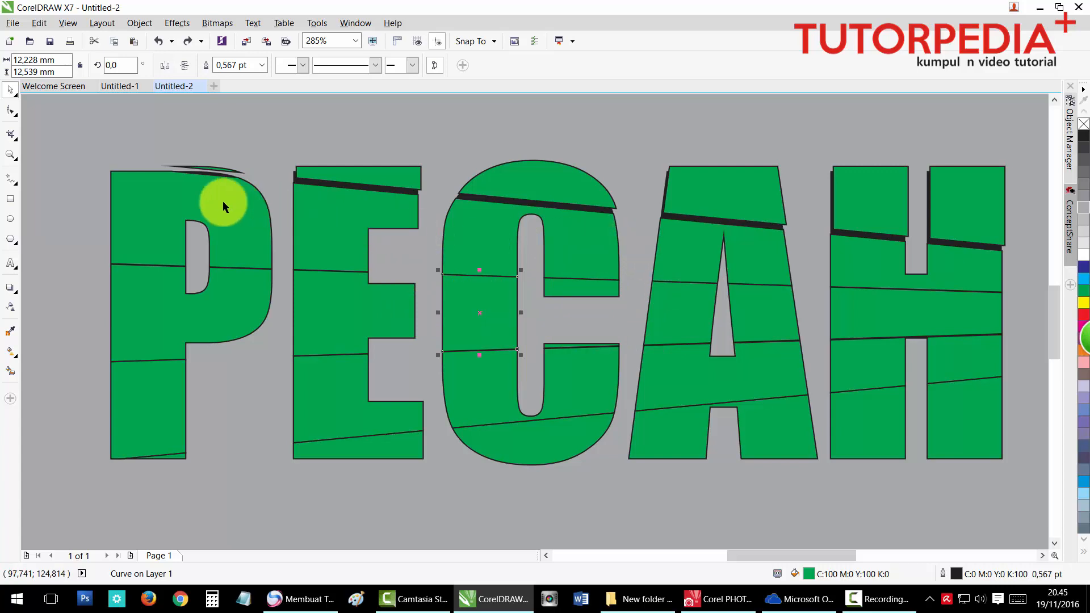
shift+click(152, 293)
shift+click(334, 319)
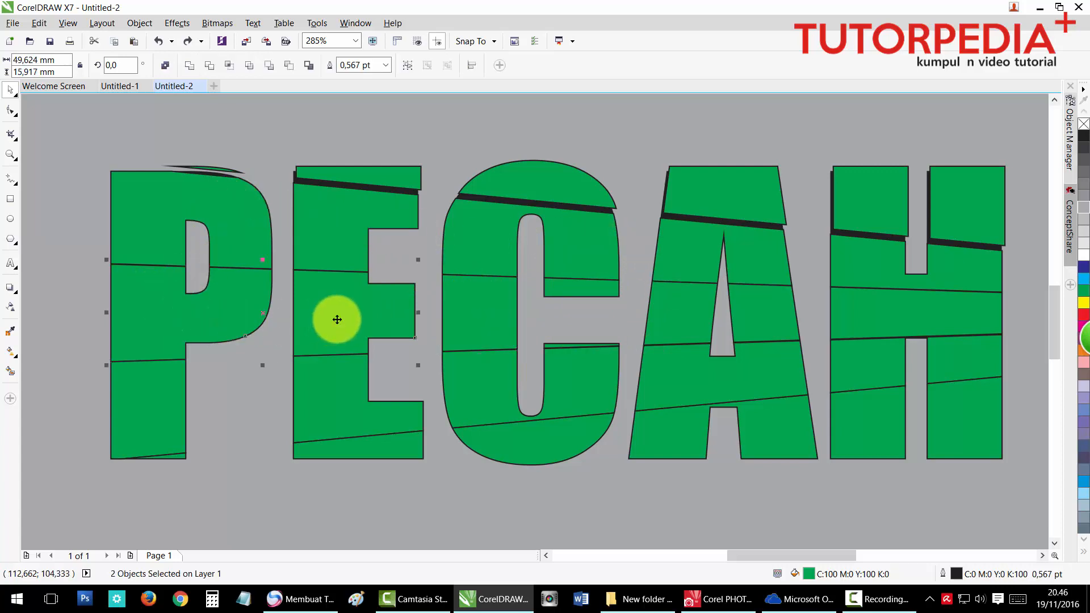
shift+click(581, 293)
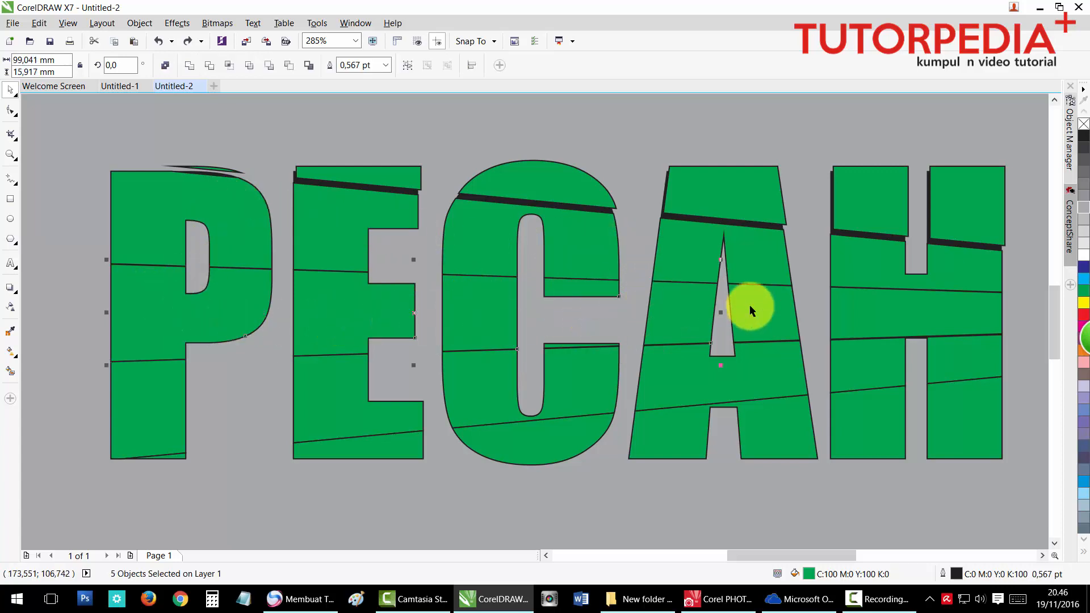
shift+click(843, 316)
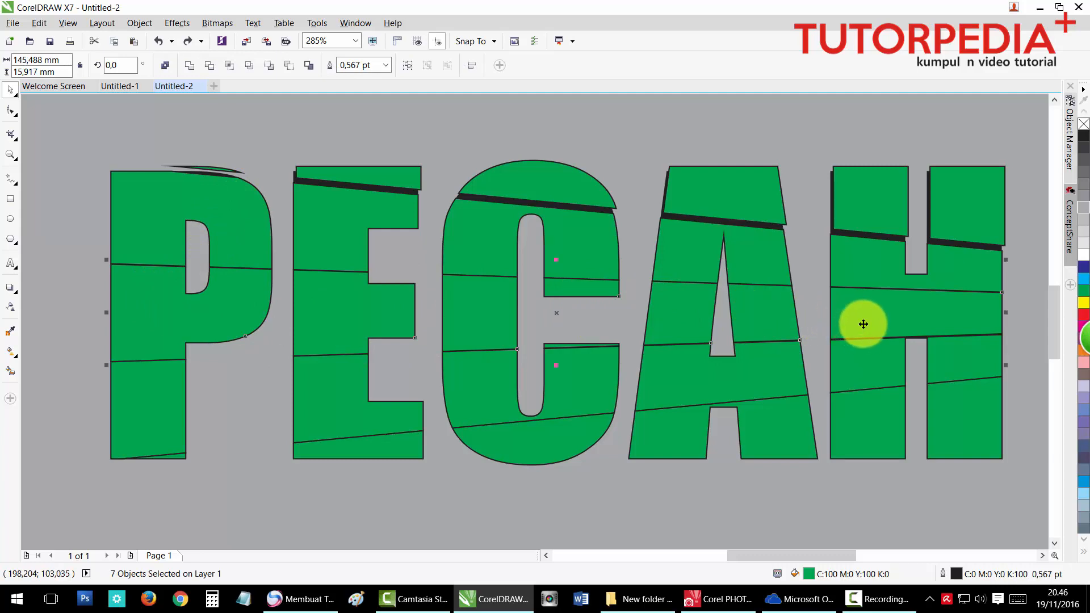
drag(863, 322, 851, 324)
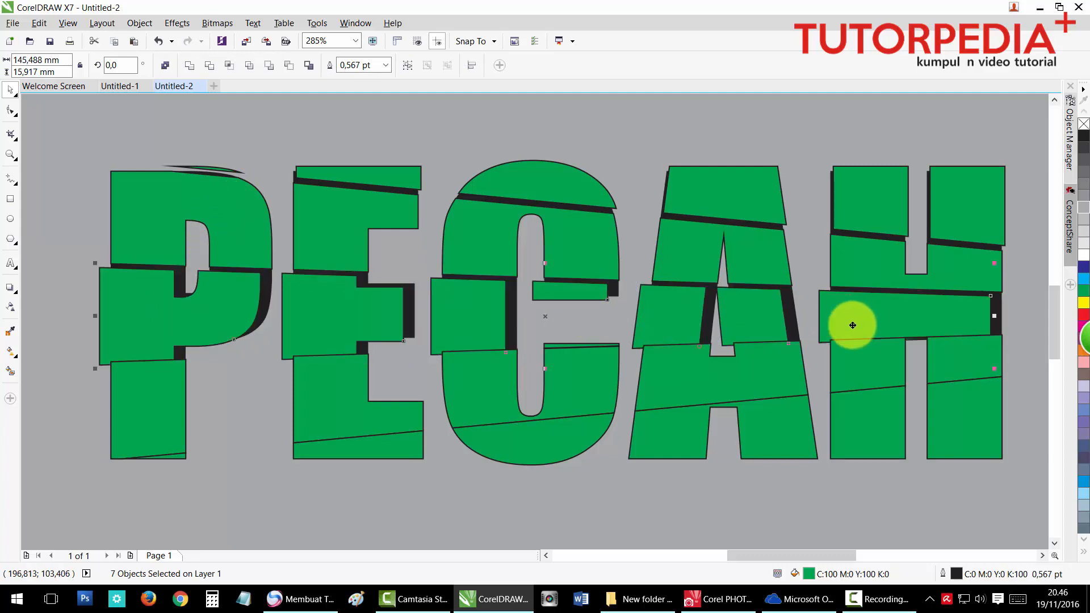
Step: Select the five pieces directly below the middle band across P, E, C, A and H, and shift them together slightly down
scroll(963, 455, down, 3)
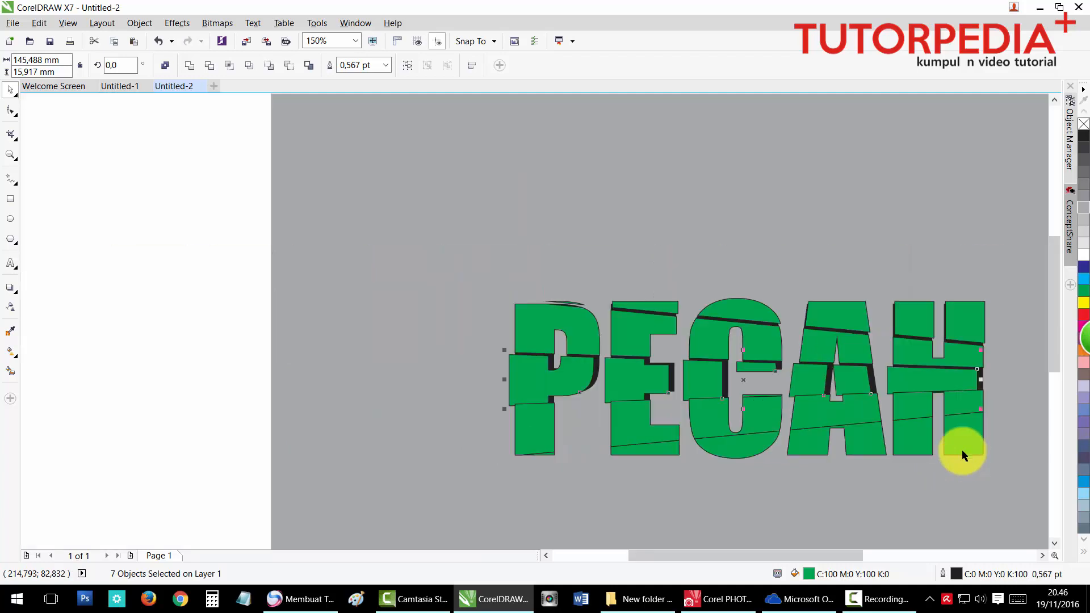
click(544, 437)
scroll(544, 437, up, 3)
shift+click(702, 427)
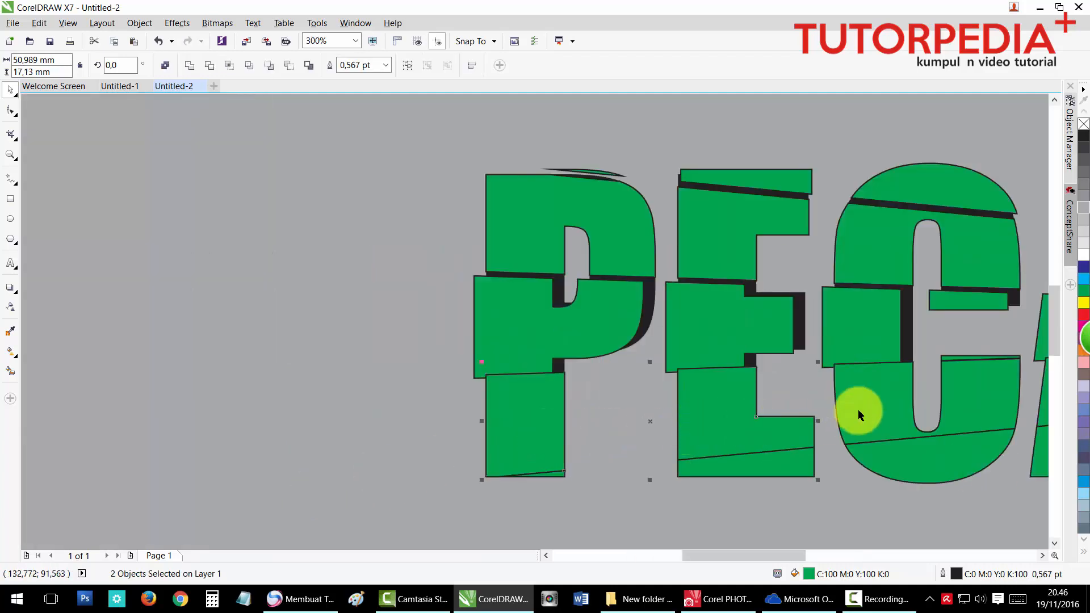
shift+click(860, 413)
drag(773, 552, 818, 551)
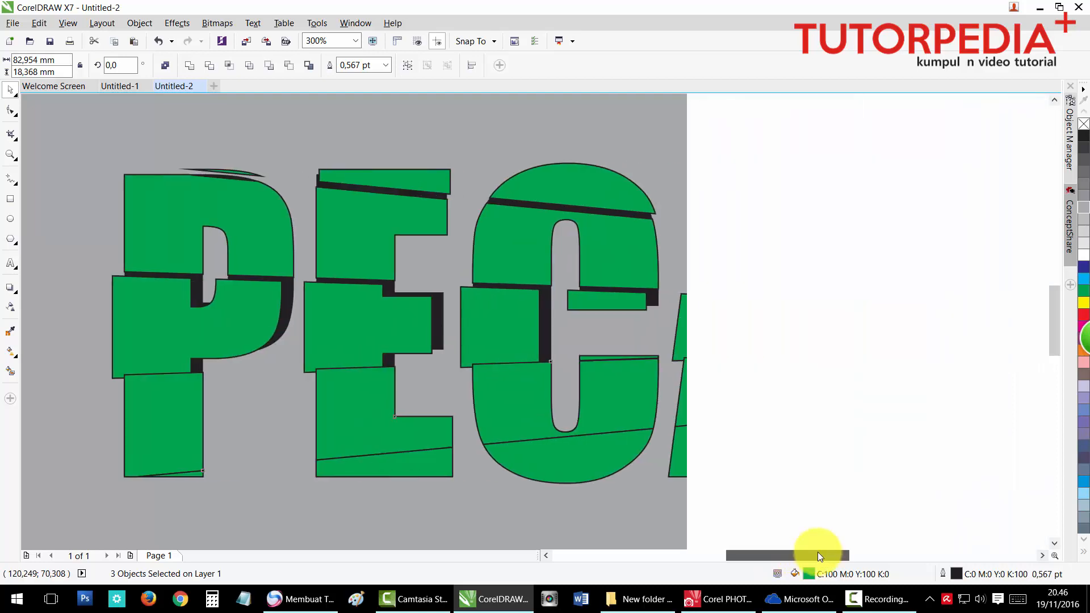
shift+click(836, 390)
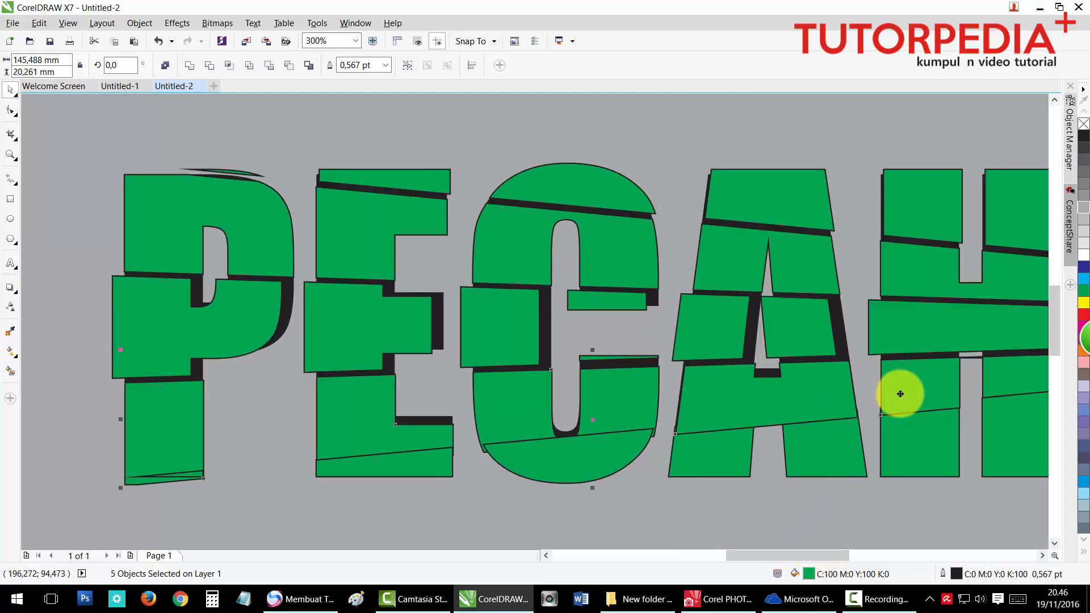
Step: Select the six lowest pieces of PECAH, including the sliver at the foot of the P, shift them down and slightly right, and deselect them
scroll(900, 387, down, 1)
click(865, 430)
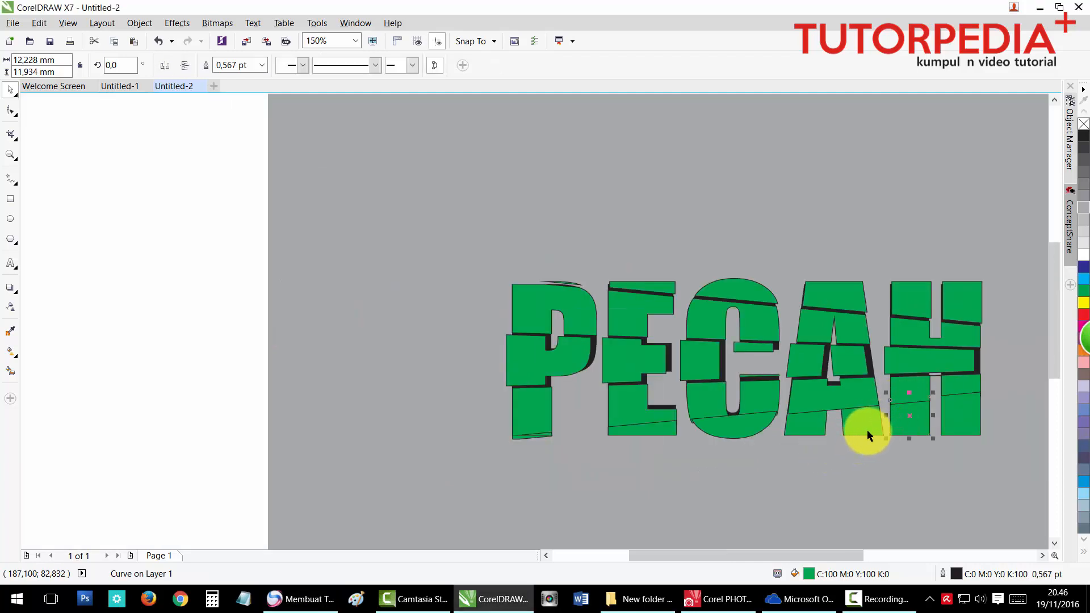
shift+click(864, 431)
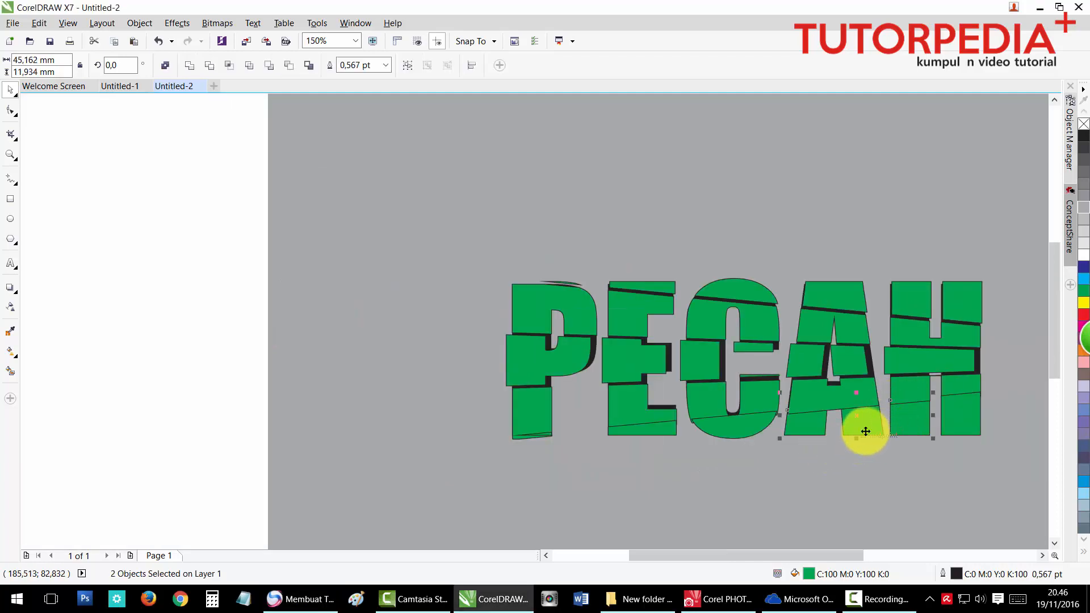
shift+click(651, 432)
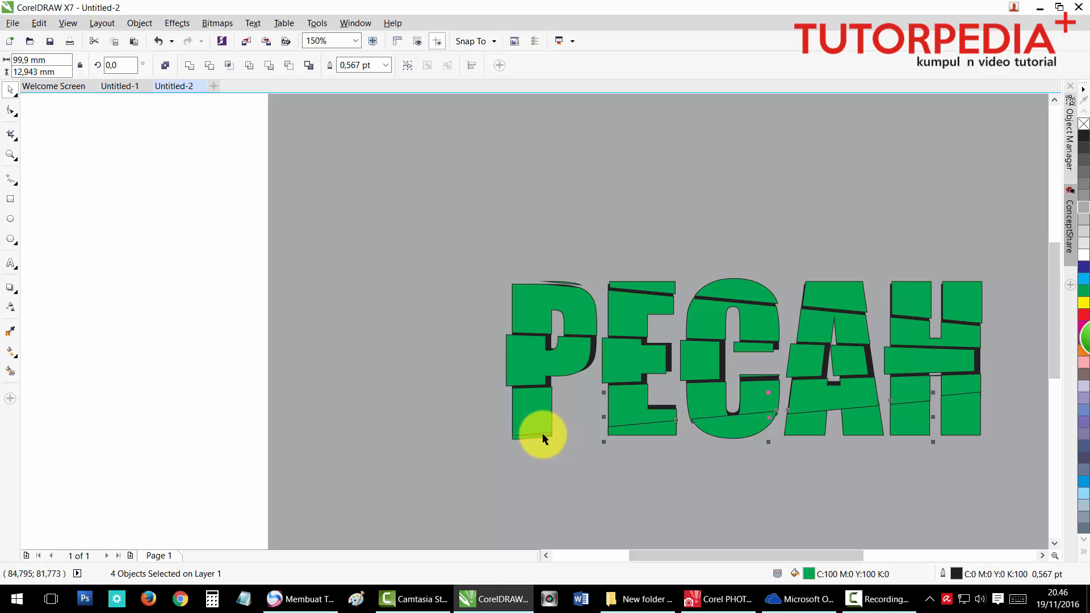
shift+click(543, 433)
scroll(513, 440, up, 1)
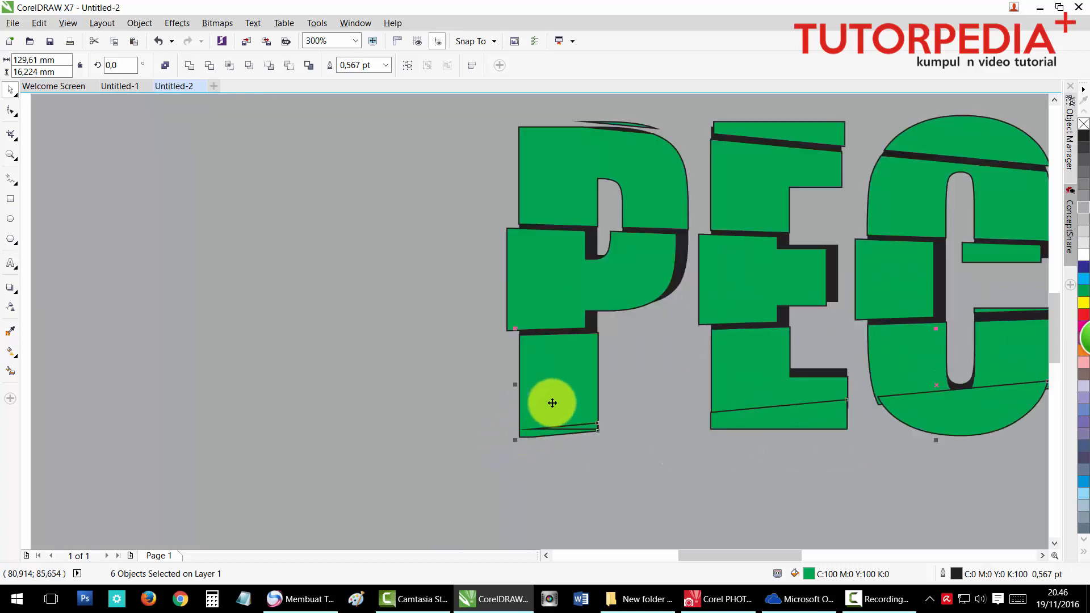
shift+click(577, 427)
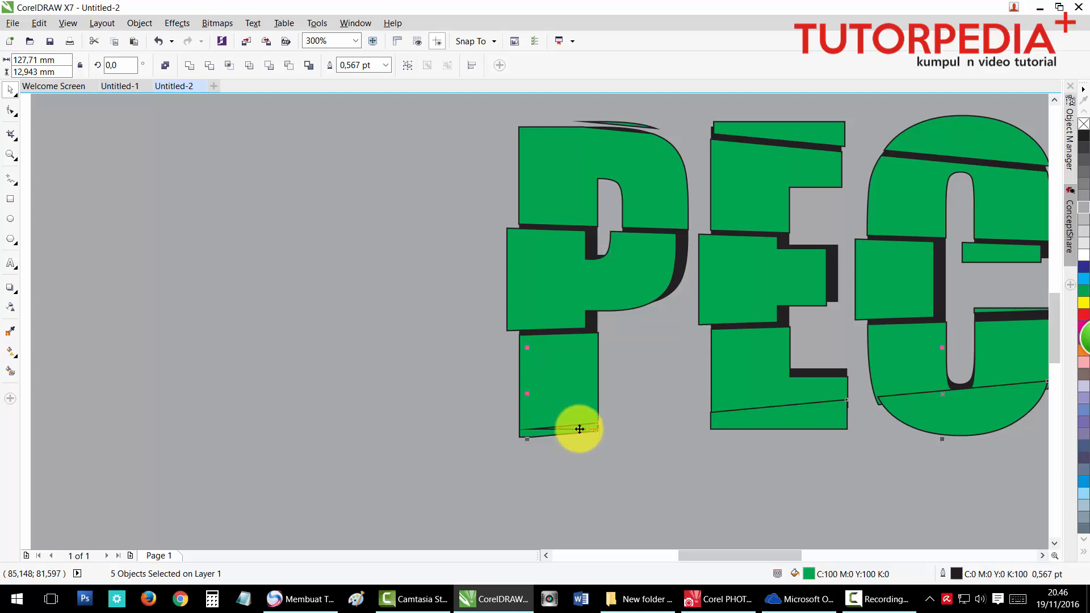
scroll(578, 426, down, 1)
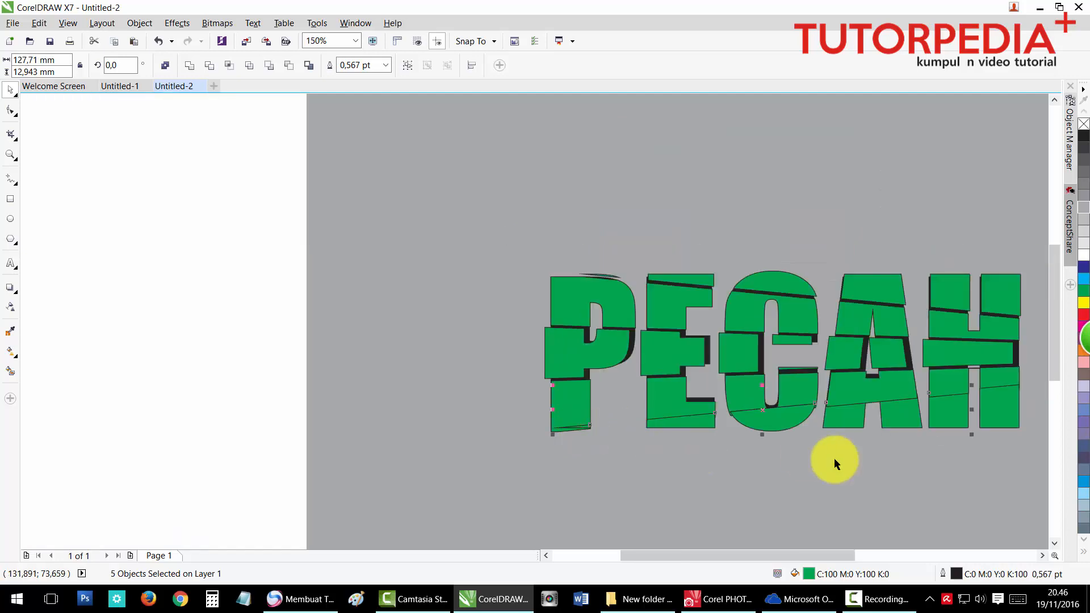
shift+click(986, 419)
drag(941, 418, 943, 422)
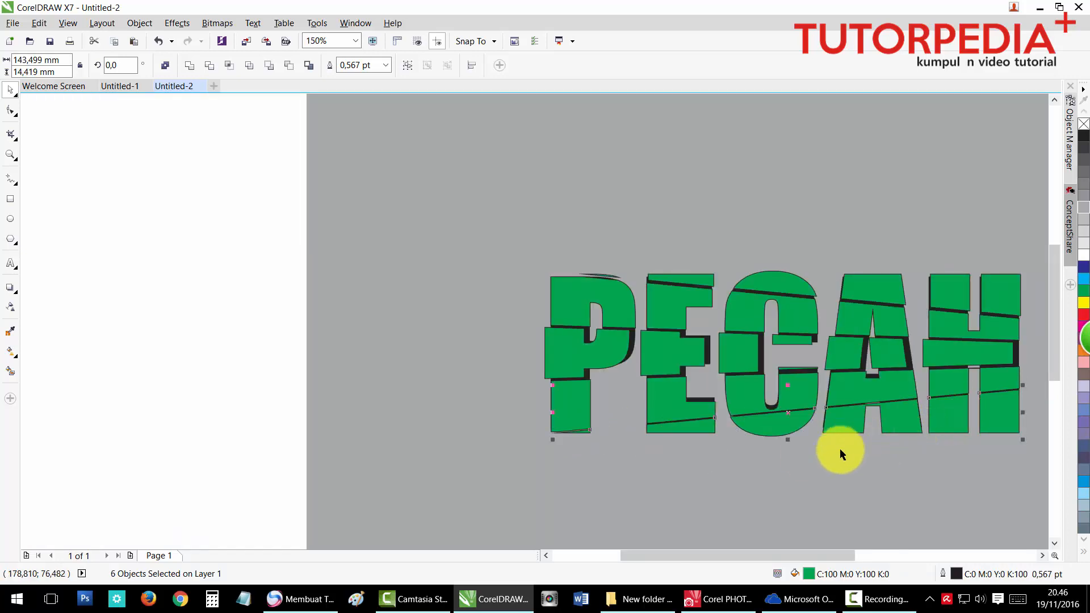
drag(686, 431, 693, 430)
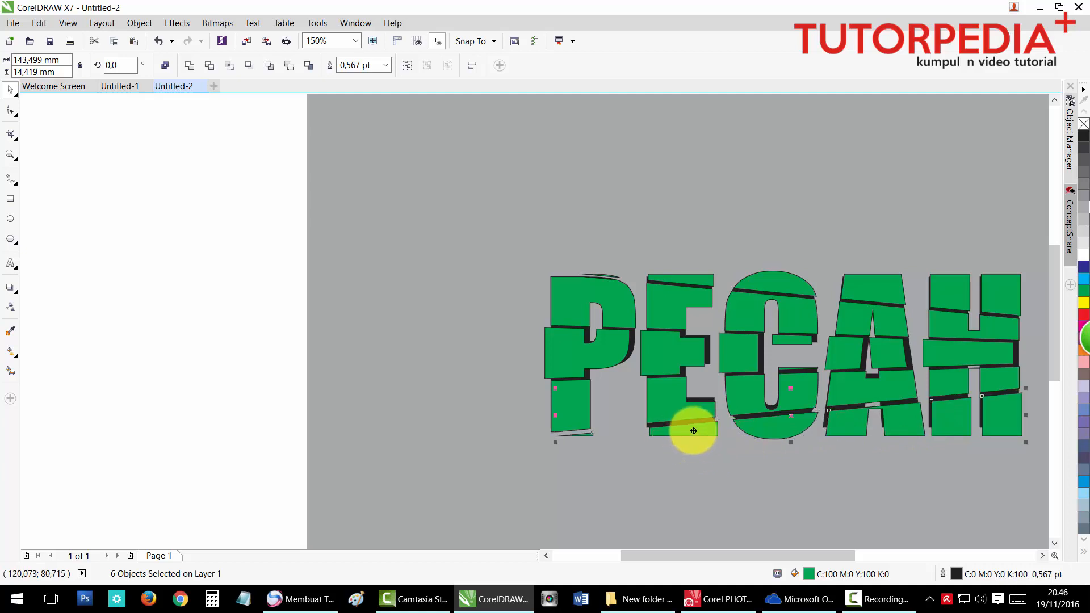
key(shift+F4)
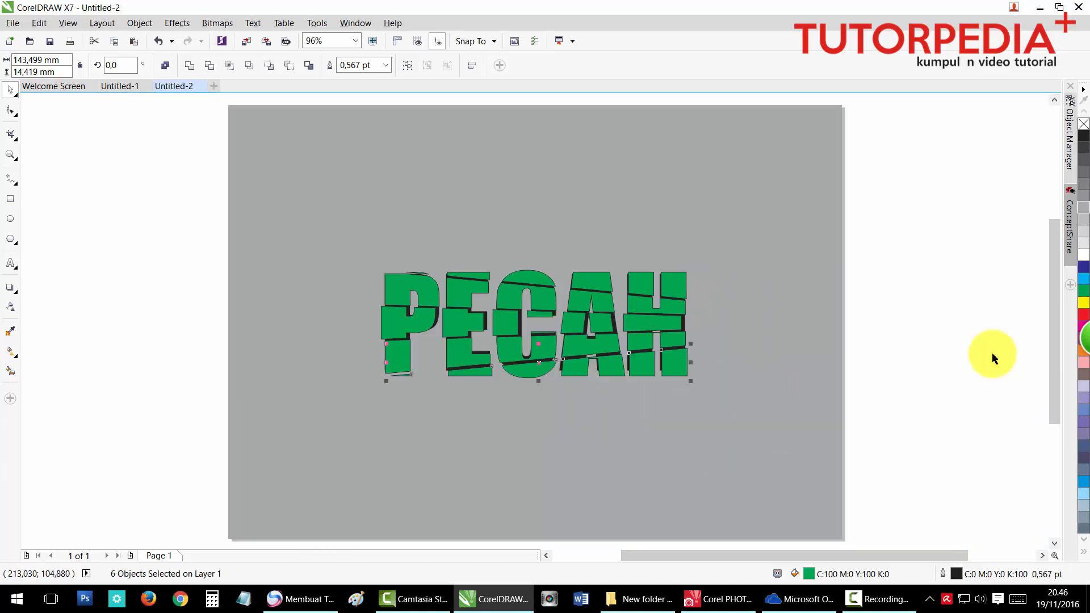
click(869, 331)
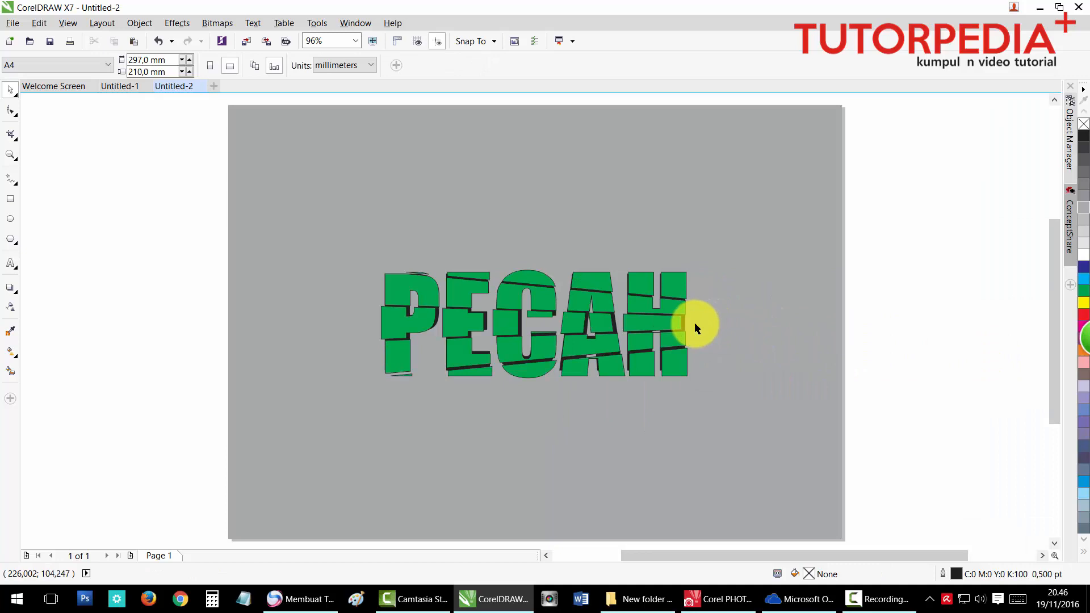
Step: Try deleting the black PECAH text behind the green pieces, and undo the deletion
key(z)
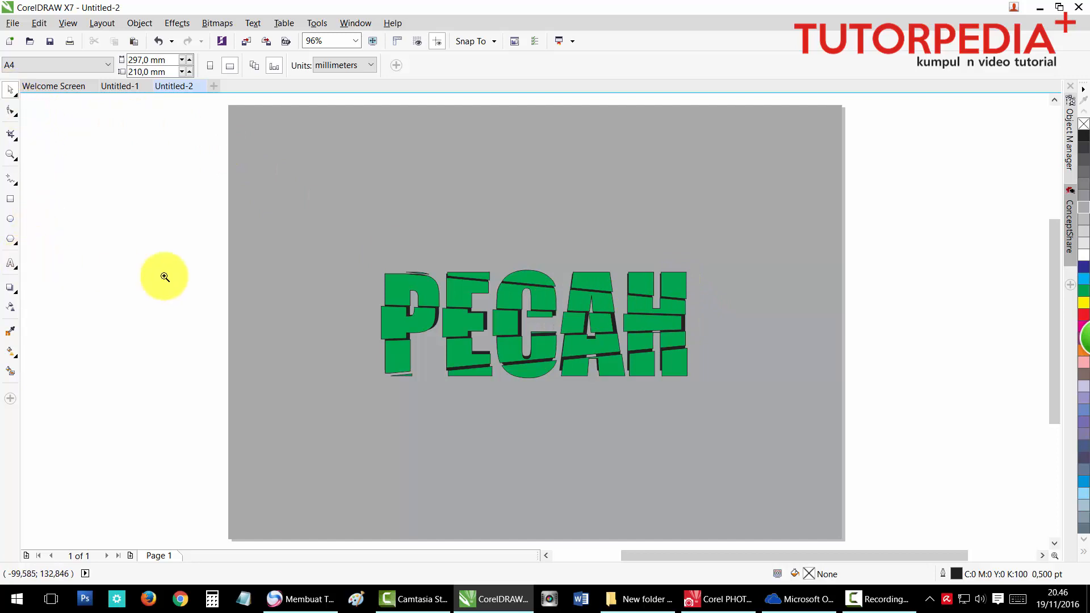
drag(654, 293, 711, 348)
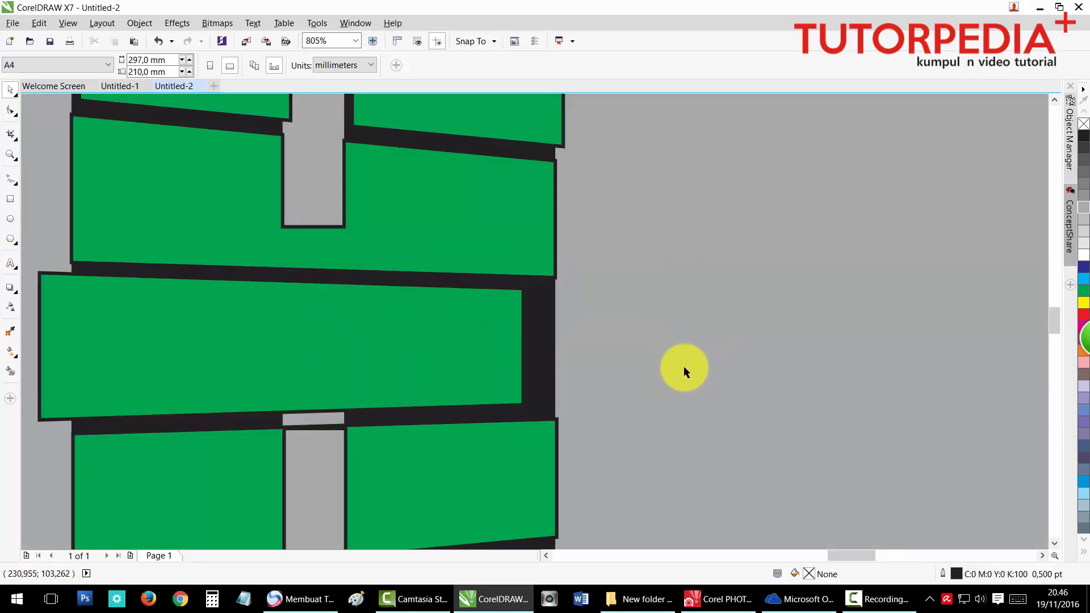
click(540, 347)
key(Delete)
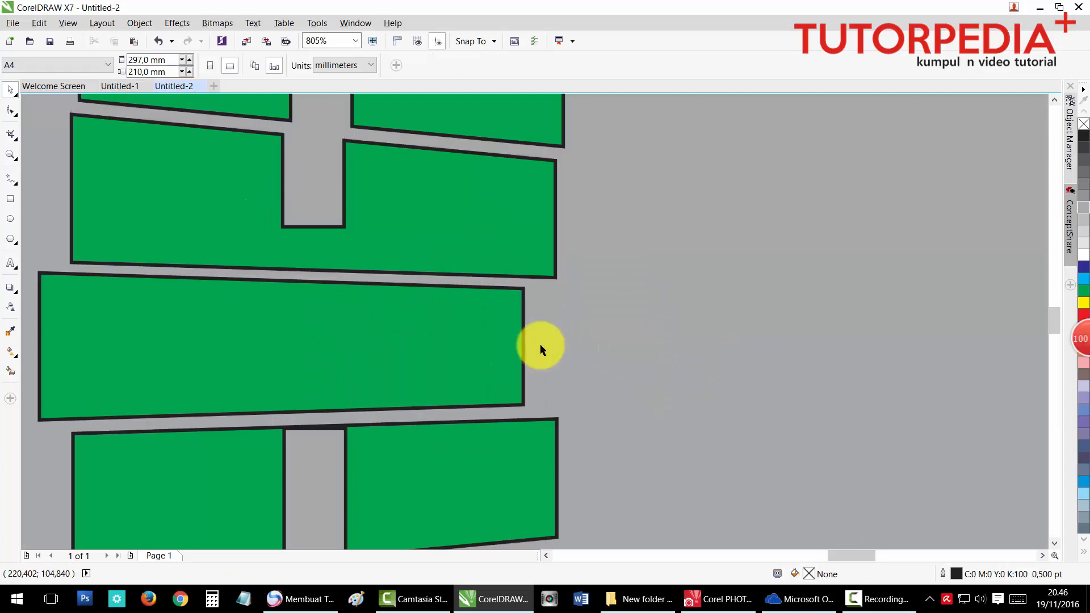
key(shift+F4)
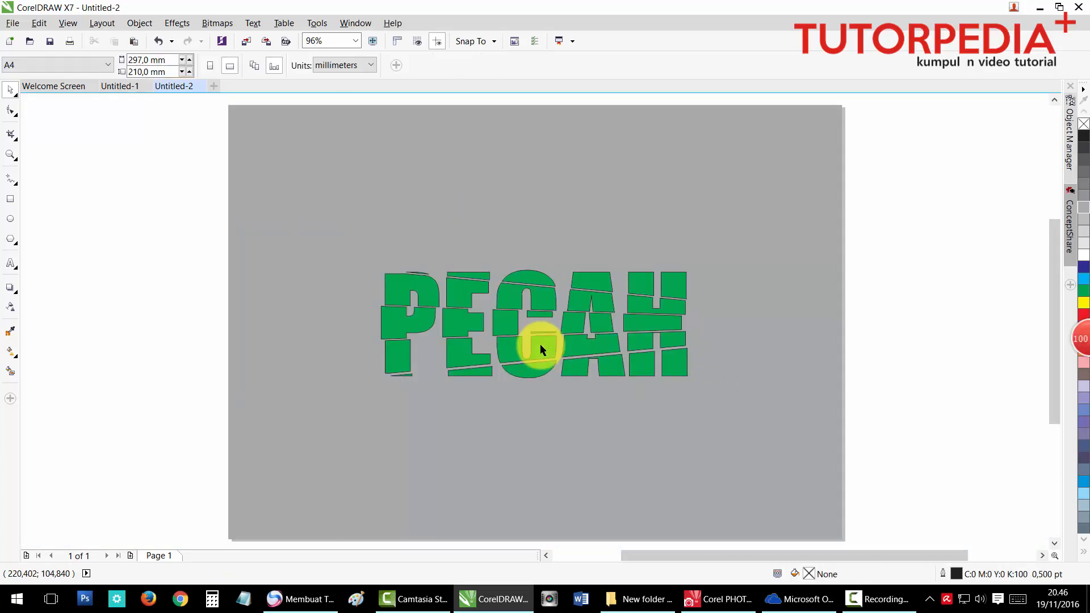
key(ctrl+z)
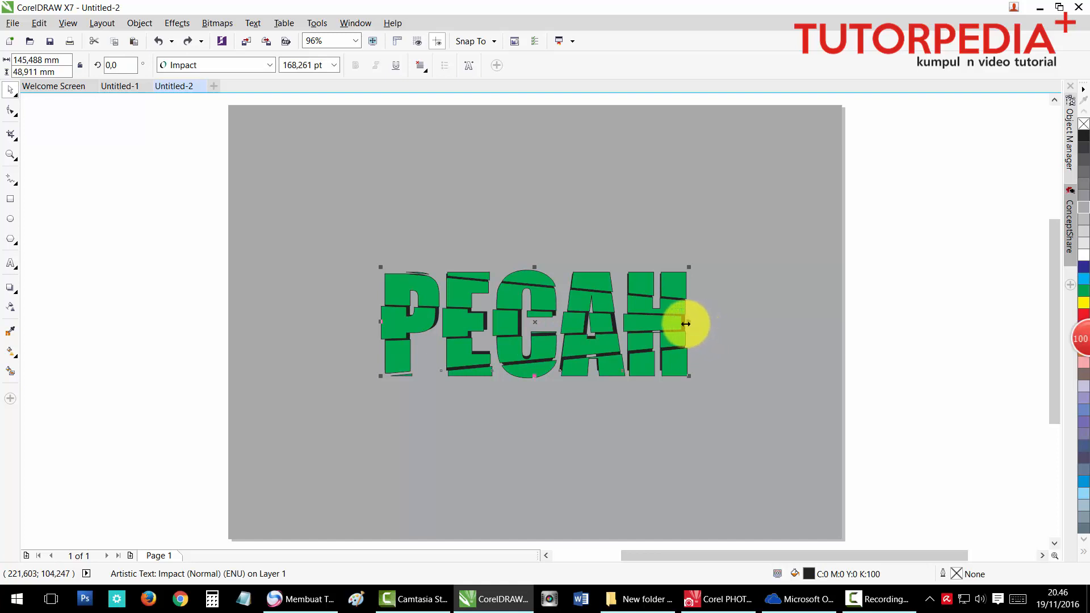
Step: Move the original black PECAH text up off the green pieces and delete it
drag(686, 324, 676, 243)
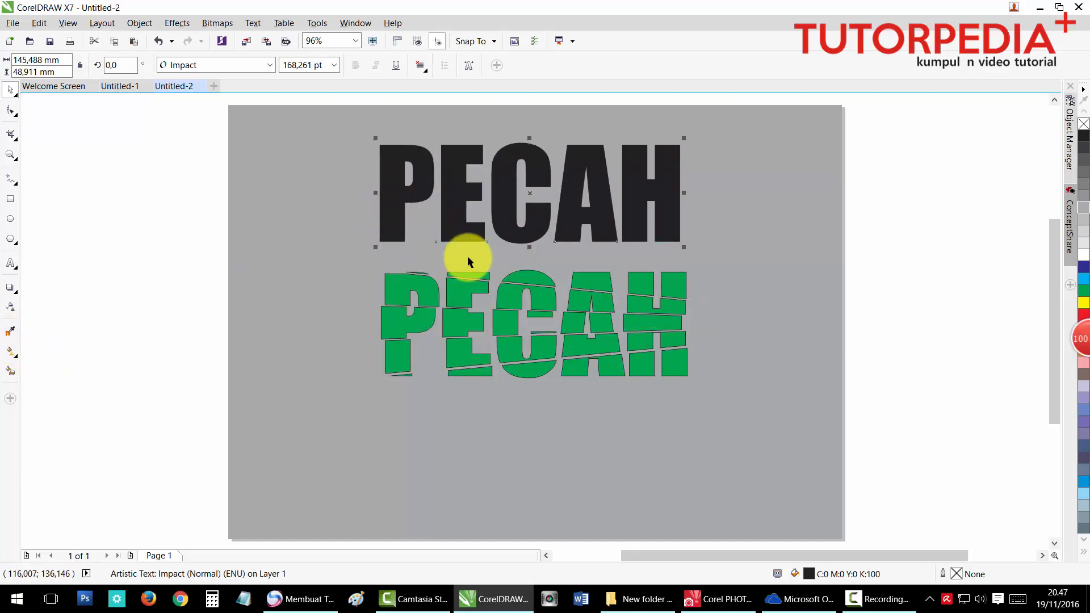
key(Delete)
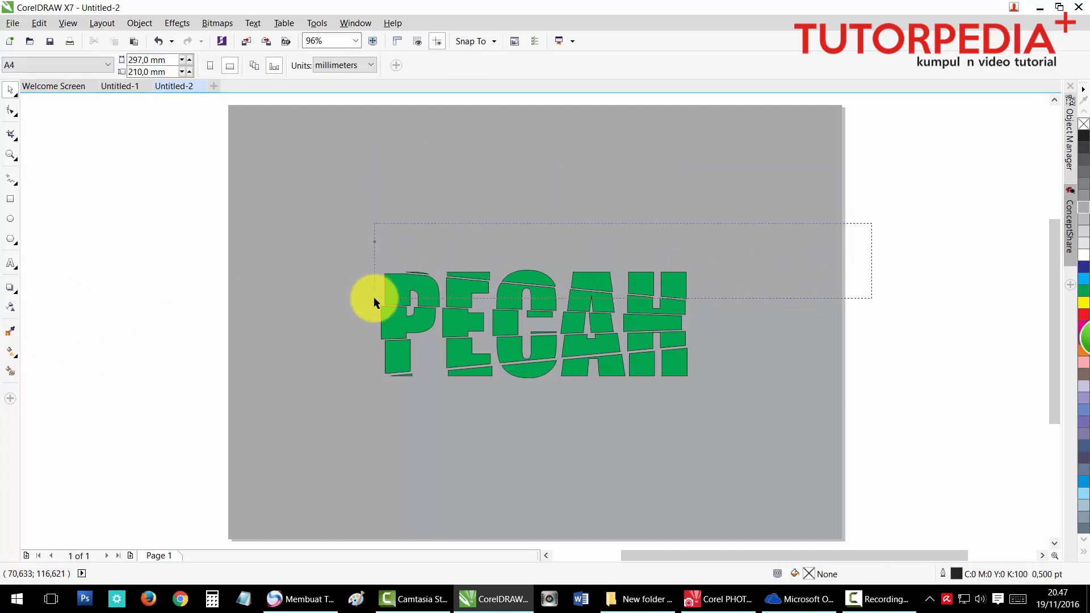
Step: Select the uppermost band of green pieces, and then the lowest band with the sliver at the foot of the P
drag(373, 301, 373, 301)
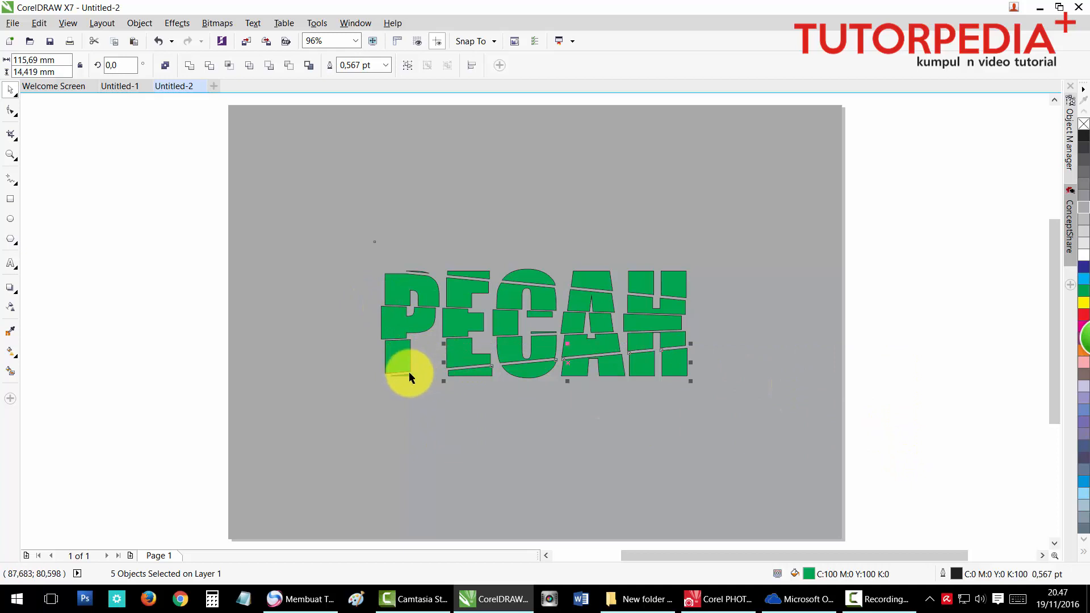
drag(411, 374, 411, 376)
Step: In the Untitled-1 document, replace the red TEXT EFFECT heading with HATI-HATI and move it slightly up above the yellow PECAH
click(116, 88)
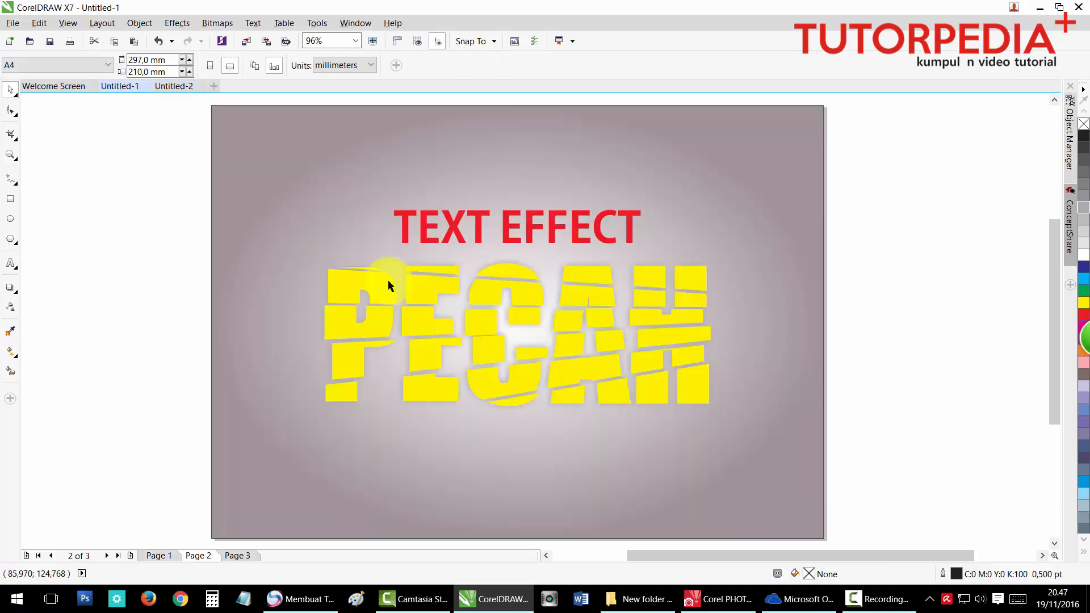
click(477, 237)
double_click(472, 231)
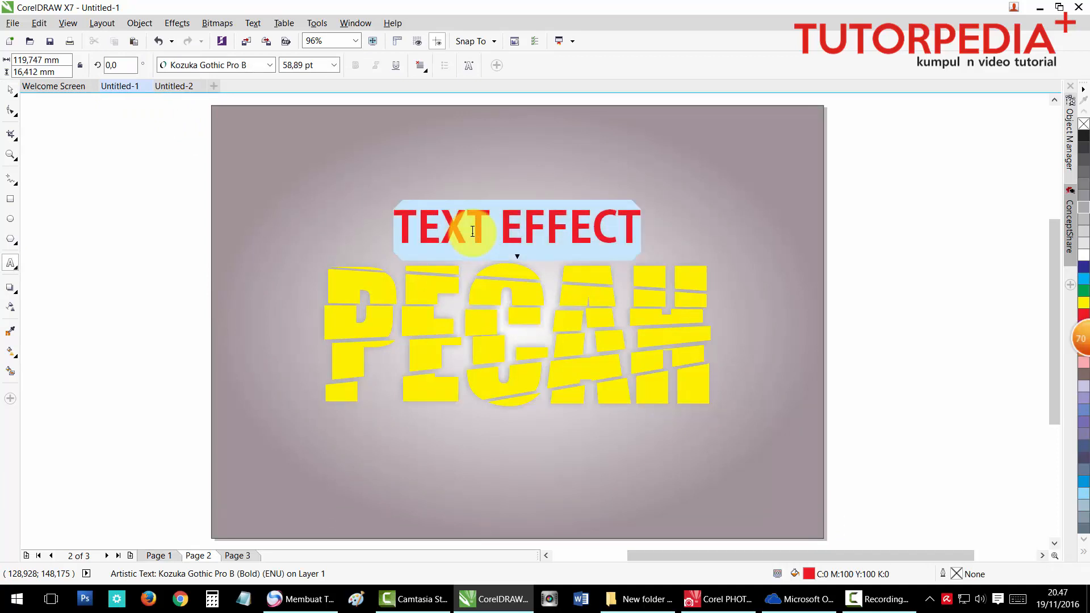
text(HATI-)
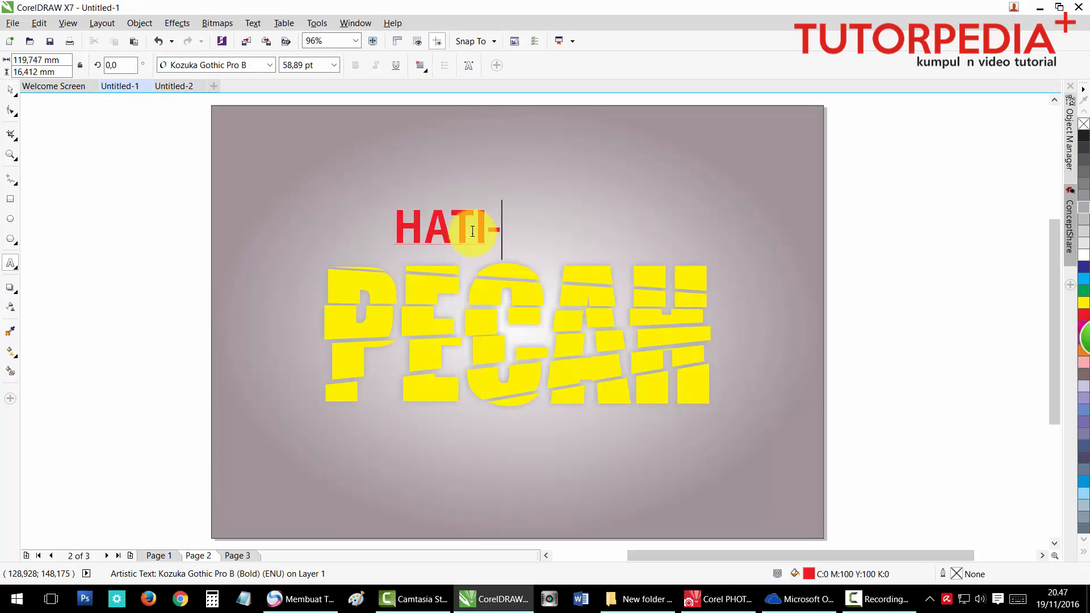
text(HATI)
click(11, 92)
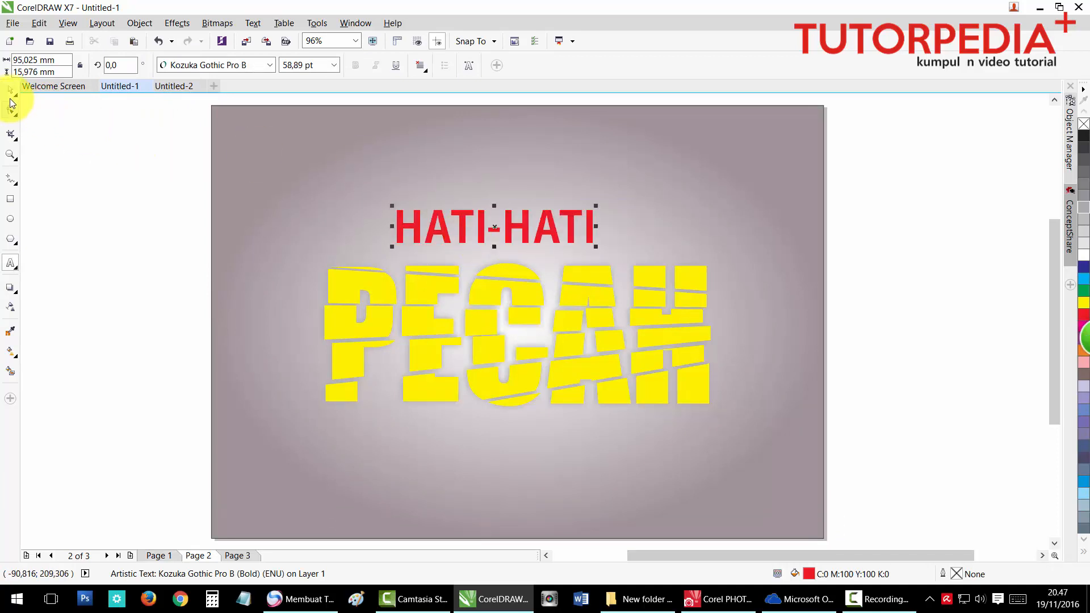
drag(414, 216, 417, 196)
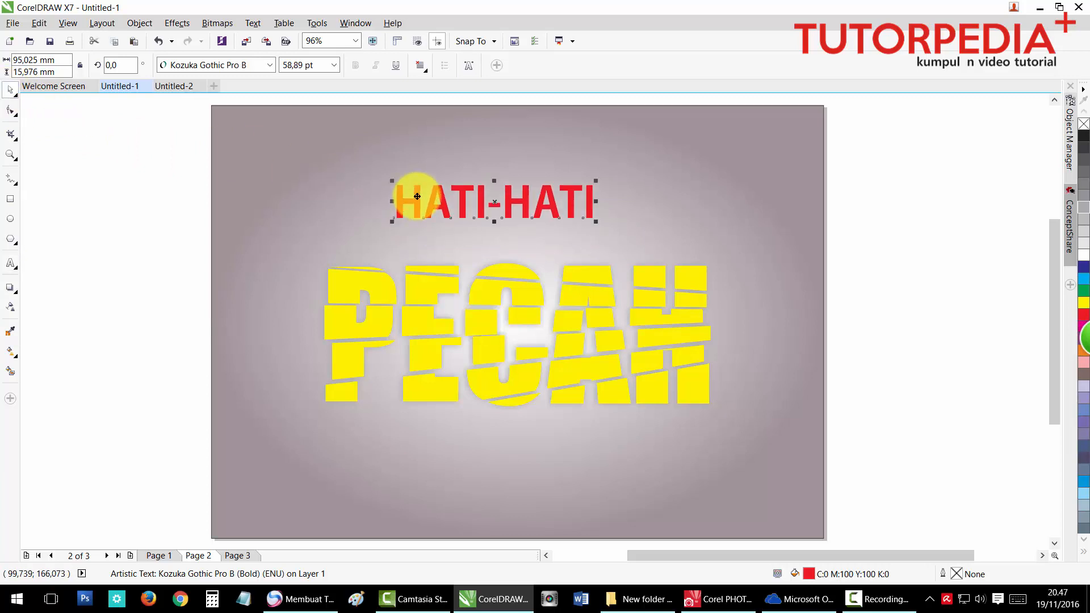
Step: Add the text MUDAH, centre it horizontally on the background, and enlarge it to about 112 mm wide between HATI-HATI and PECAH
click(10, 263)
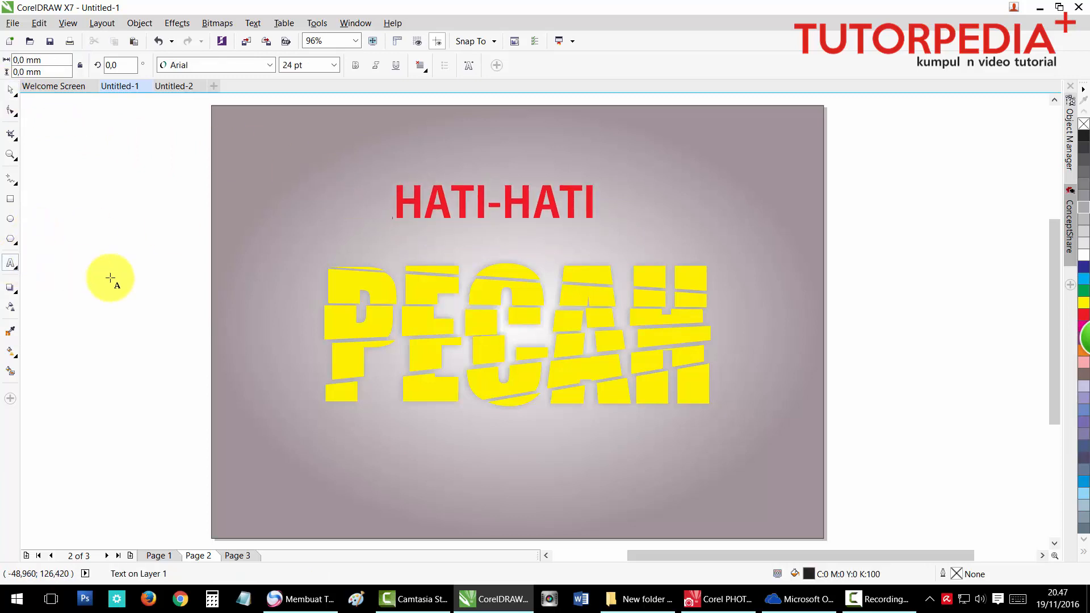
click(110, 277)
text(MUDAH)
click(9, 88)
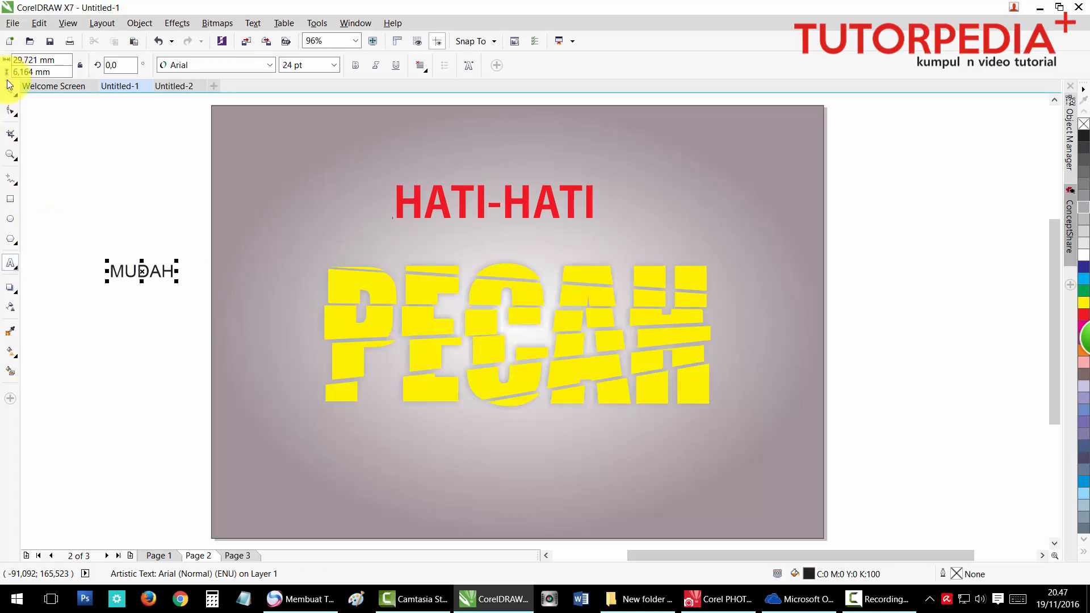
shift+click(384, 248)
key(c)
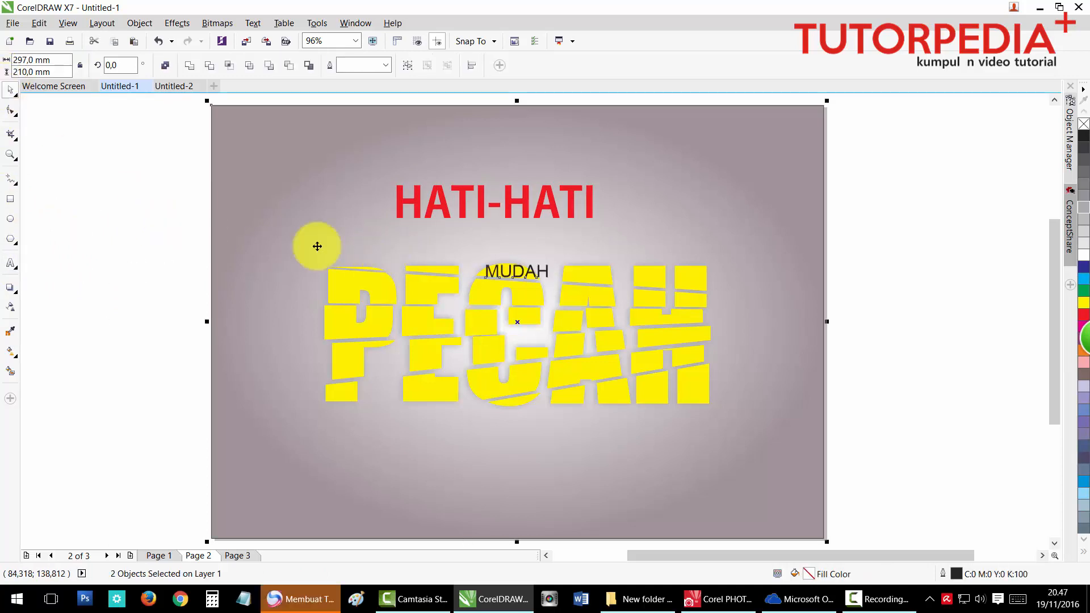
click(135, 192)
drag(497, 268, 636, 197)
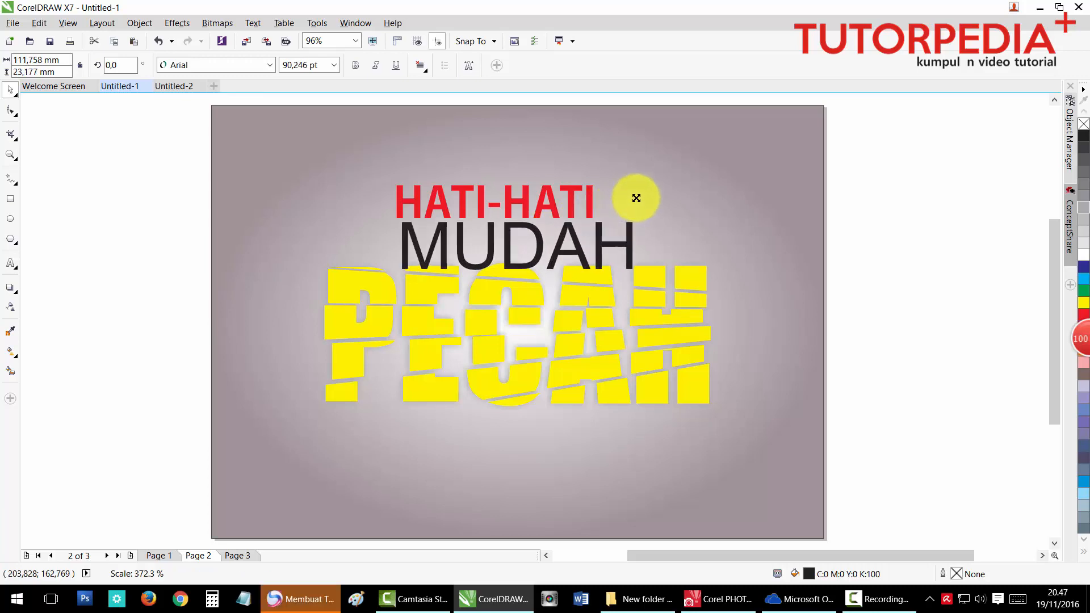
Step: Move the yellow PECAH slightly down and the red HATI-HATI heading slightly up to make room for MUDAH
click(355, 393)
drag(343, 316, 344, 334)
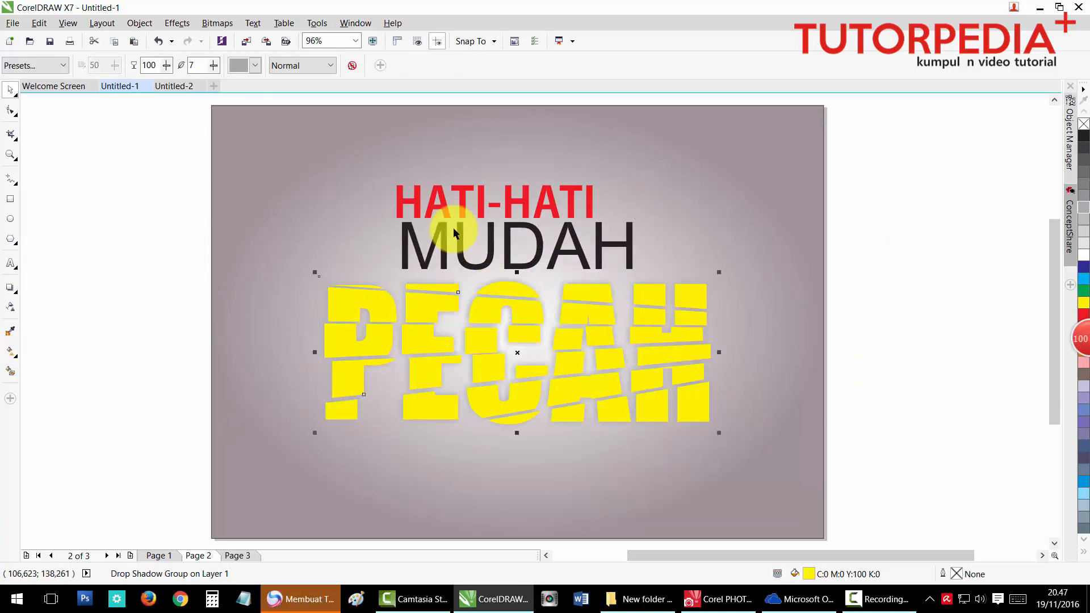
click(465, 206)
drag(465, 206, 471, 202)
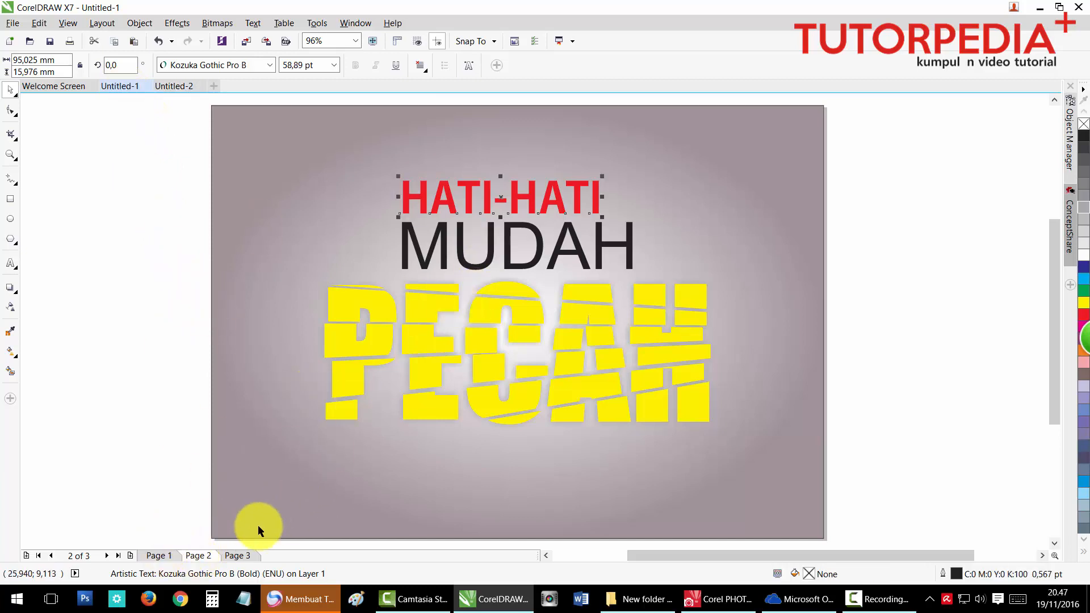
Step: Open Page 3 and examine how the red PECAH letters are broken into curved pieces beside the wine glass
click(245, 556)
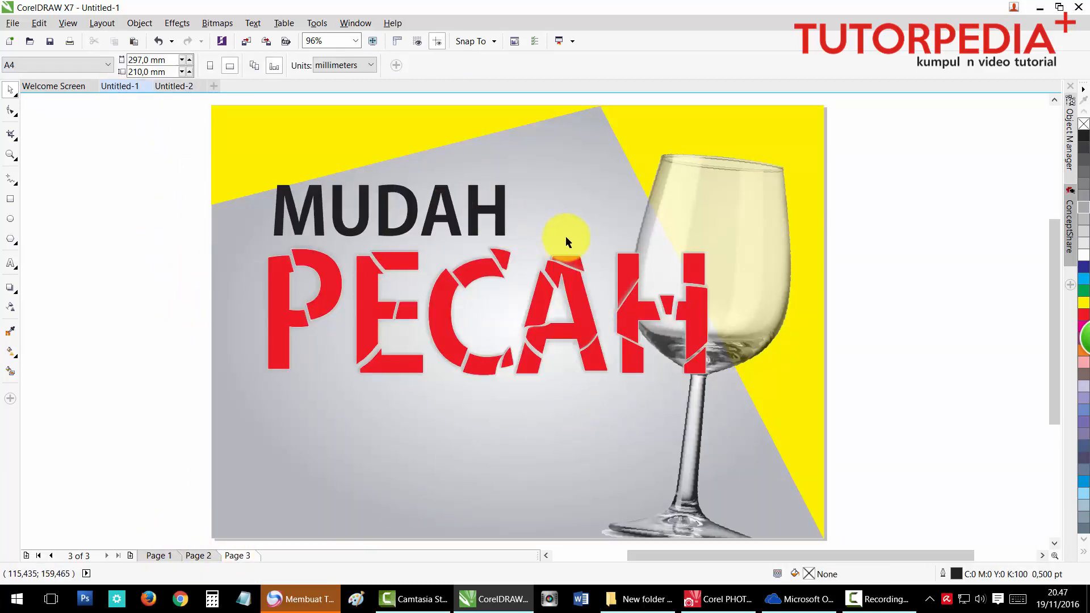
click(746, 260)
click(798, 163)
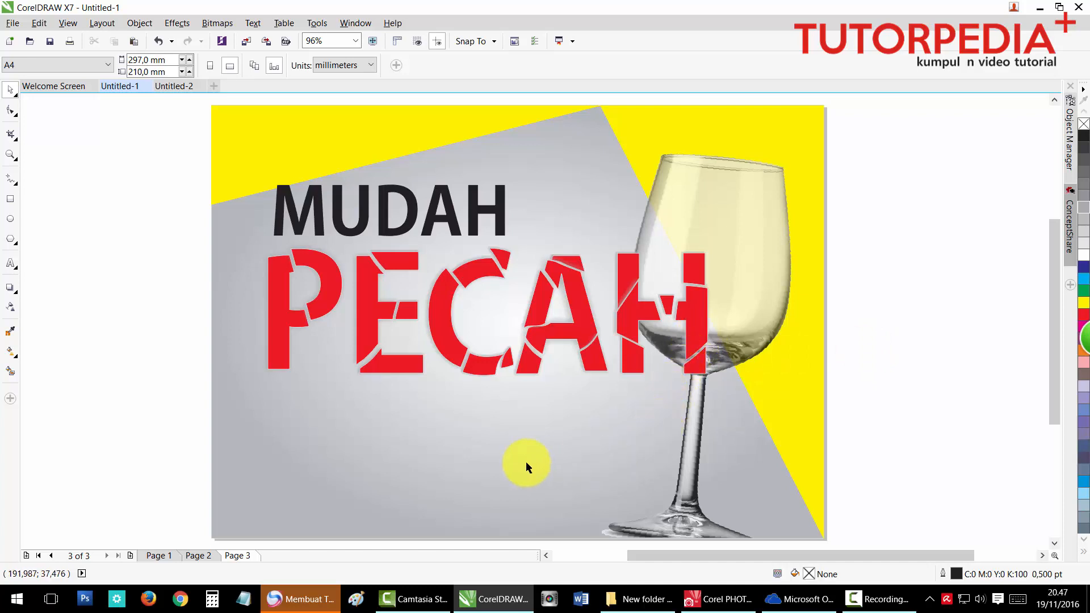
click(435, 338)
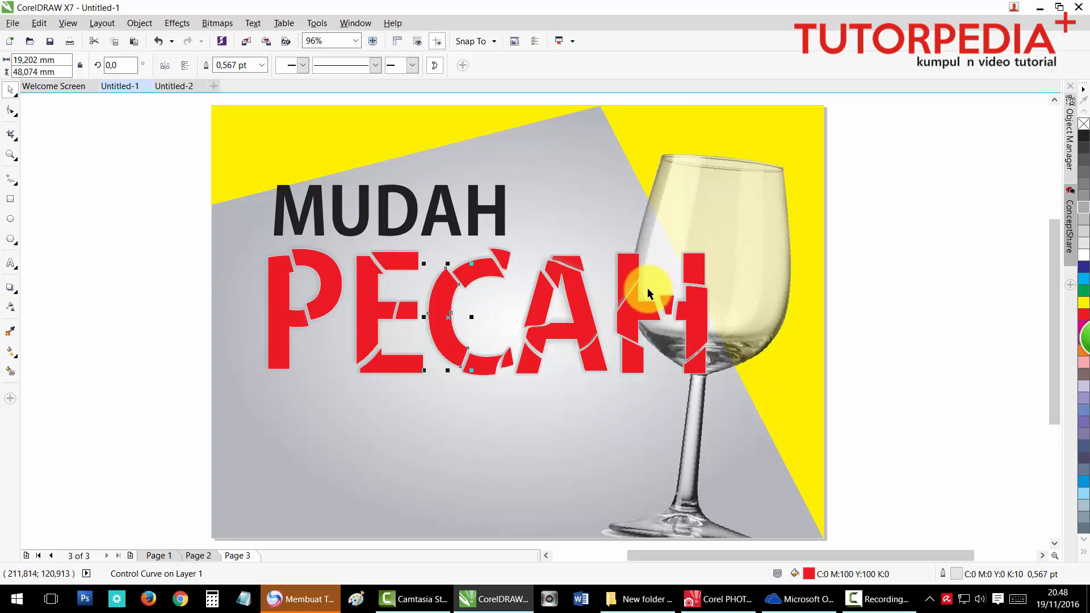
Step: In the Untitled-2 document, select all the green PECAH pieces and move them up towards the page's upper half
click(172, 86)
drag(905, 433, 379, 238)
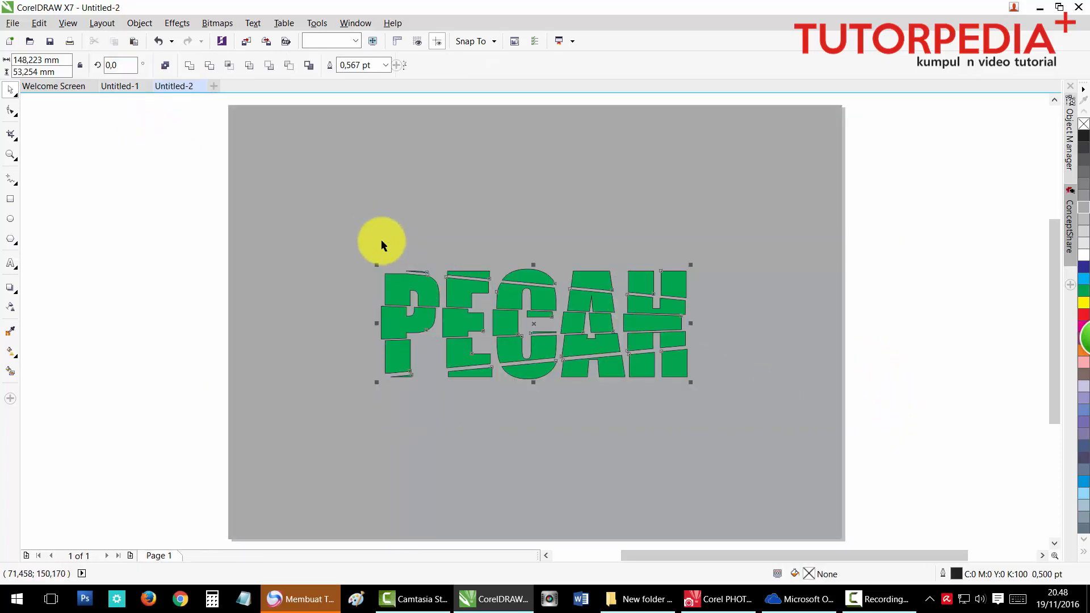
drag(402, 284, 403, 205)
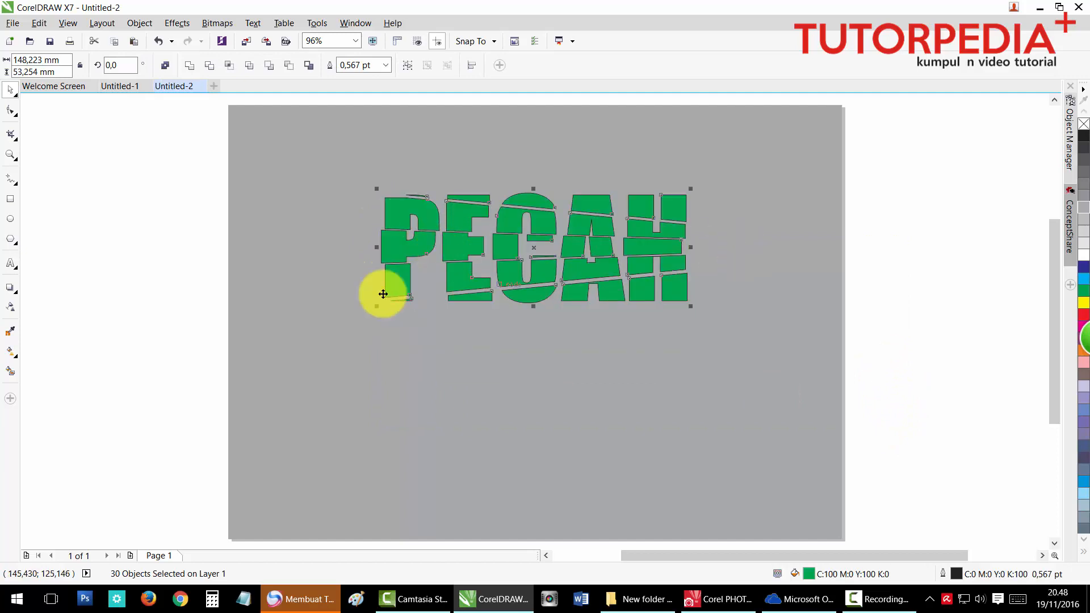
Step: Add the artistic text PECAH2 on the empty area beside the page
click(11, 262)
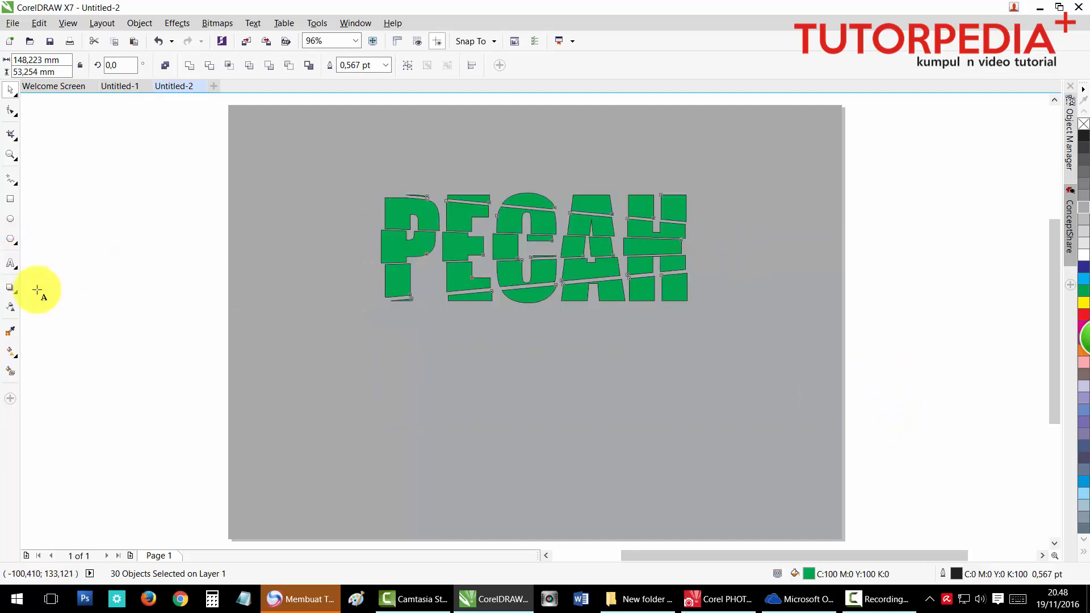
click(73, 322)
text(PECAH)
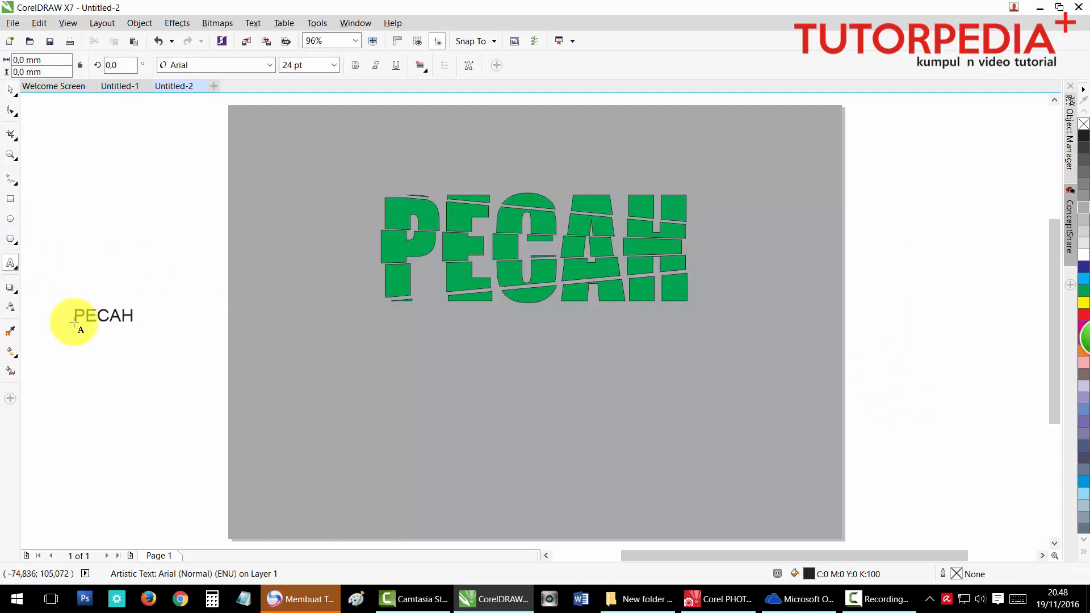
text(2)
click(11, 90)
Step: Set the PECAH2 text to the Impact font, enlarge it to about 78 mm wide and place it below the green pieces
click(187, 65)
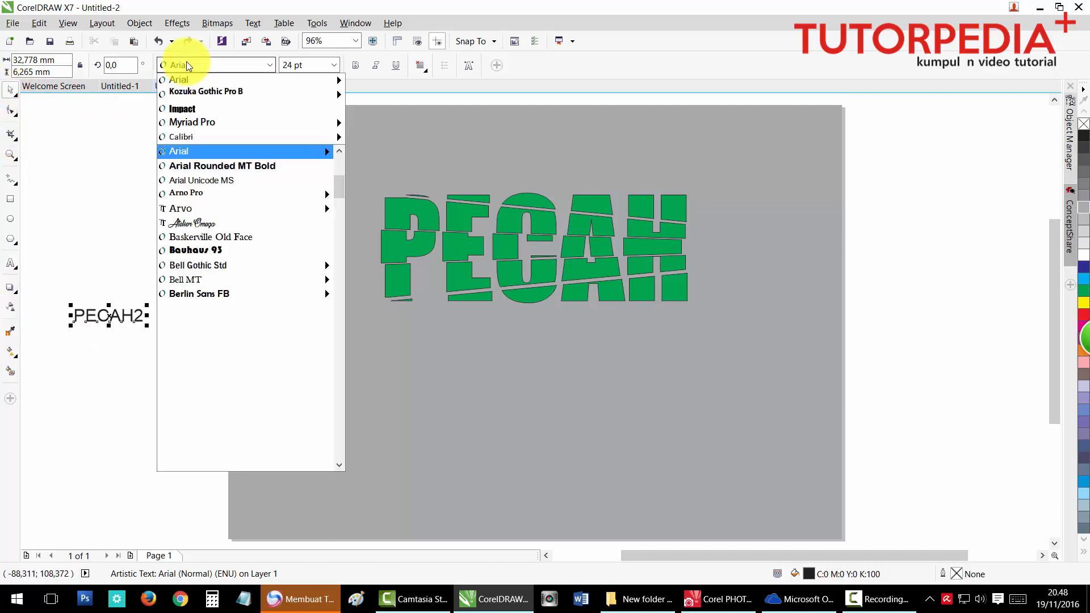
click(205, 107)
drag(130, 303, 231, 221)
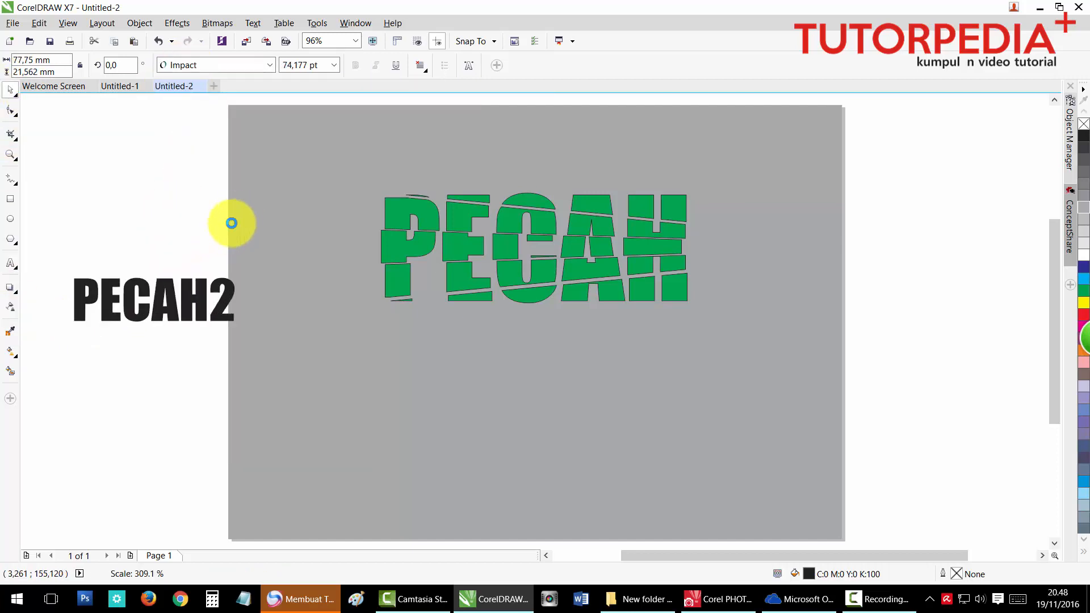
drag(194, 301, 554, 401)
Step: Change the PECAH2 font to Kozuka Gothic Pro B, then enlarge it to about 166 mm wide and position it beneath the green pieces
click(269, 65)
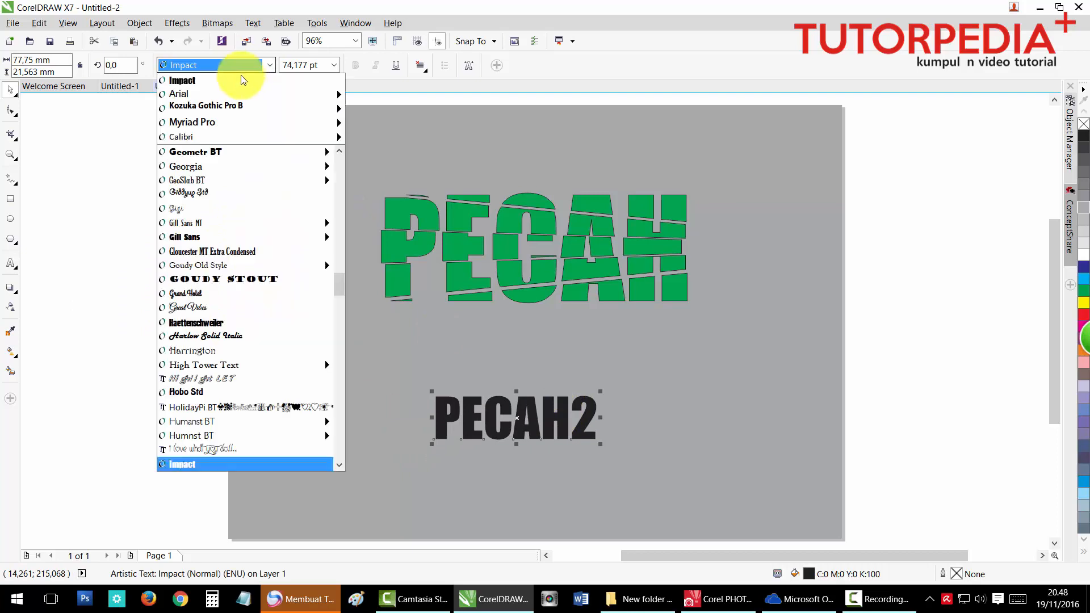
click(246, 104)
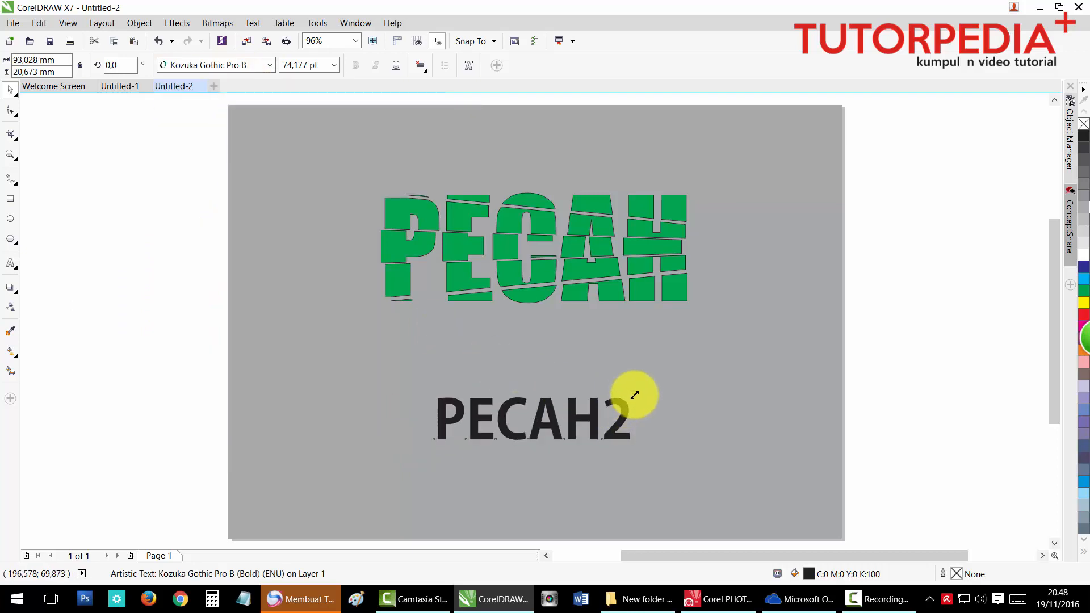
drag(635, 394, 778, 341)
drag(720, 384, 662, 370)
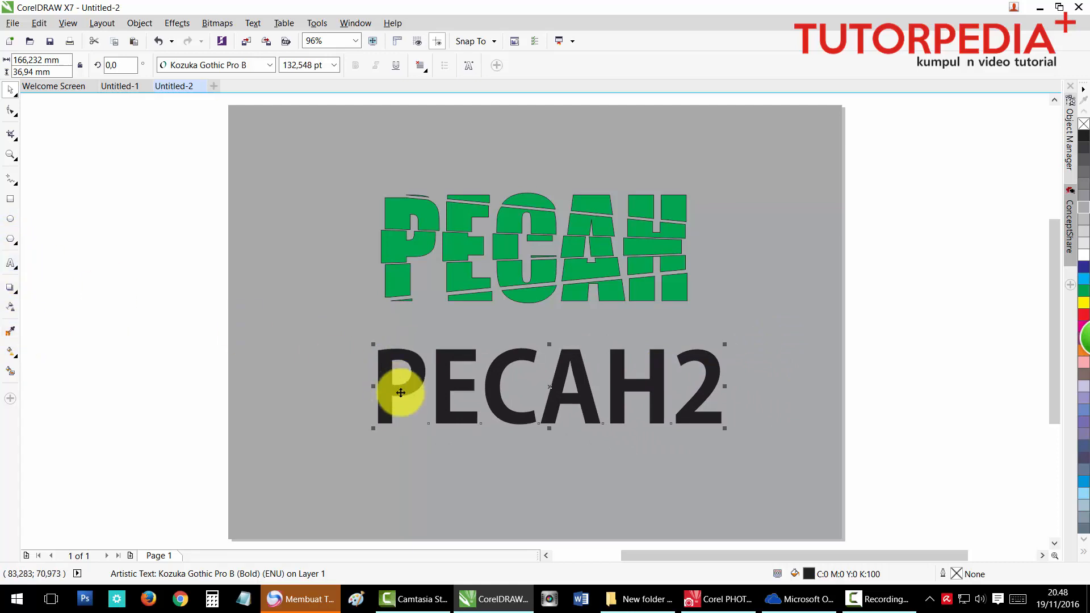
Step: Draw a closed freehand outline about 23 by 20 mm across the stem and lower bowl of the P in PECAH2
click(12, 178)
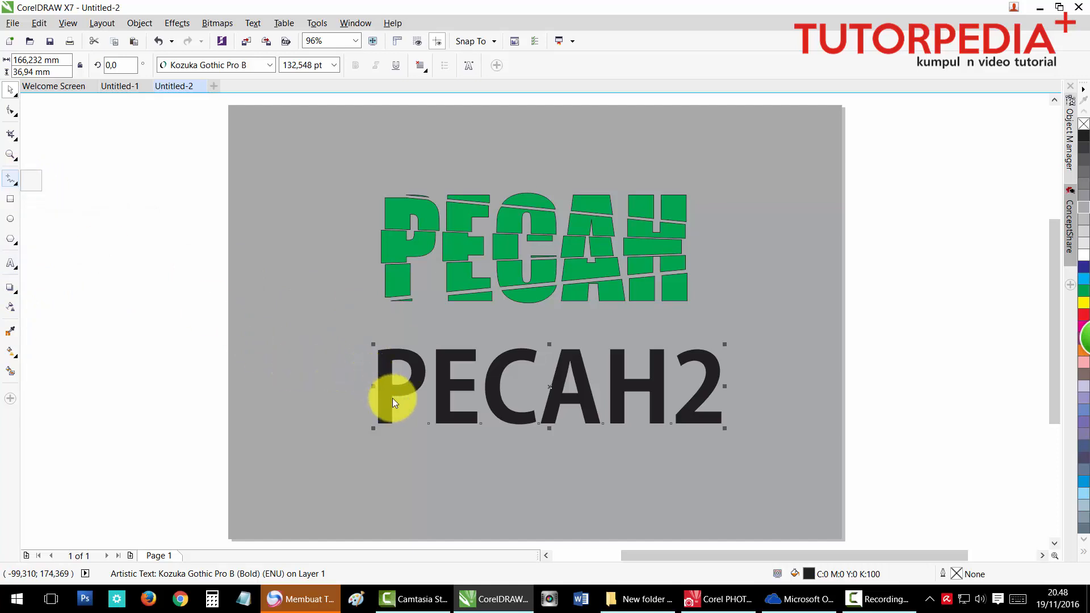
scroll(389, 377, up, 4)
scroll(416, 393, down, 2)
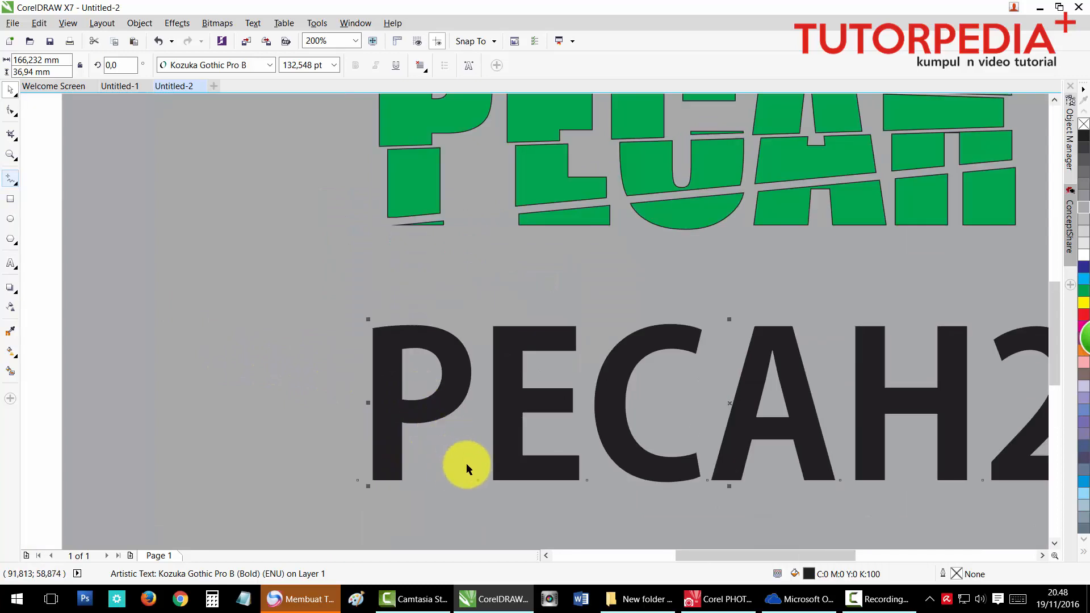
click(16, 182)
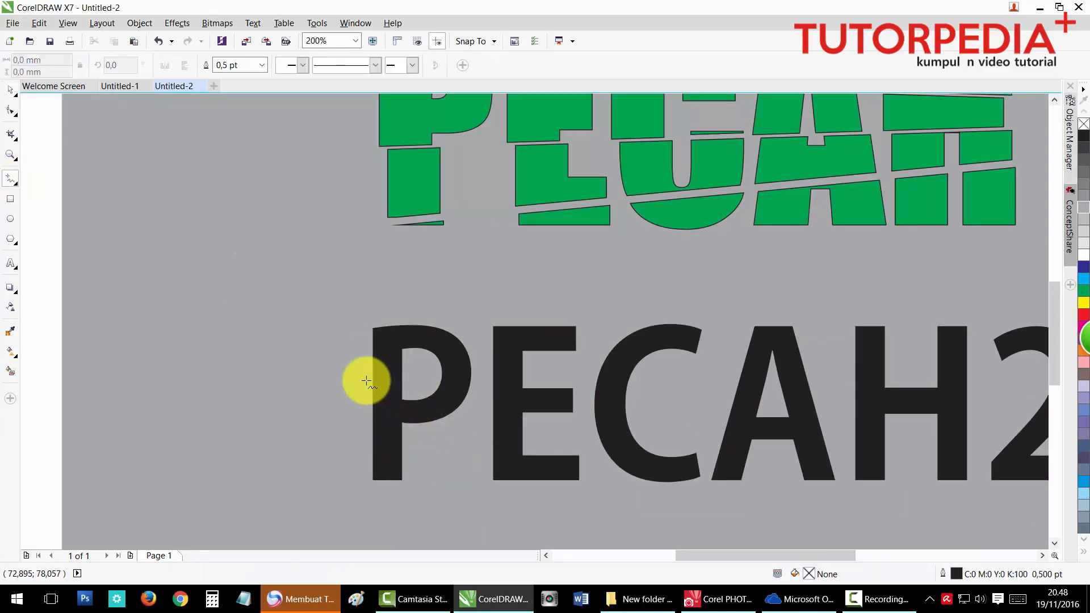
mouse_move(353, 365)
mouse_down()
mouse_move(418, 379)
mouse_move(439, 435)
mouse_move(384, 445)
mouse_move(353, 425)
mouse_move(338, 380)
mouse_move(352, 366)
mouse_up()
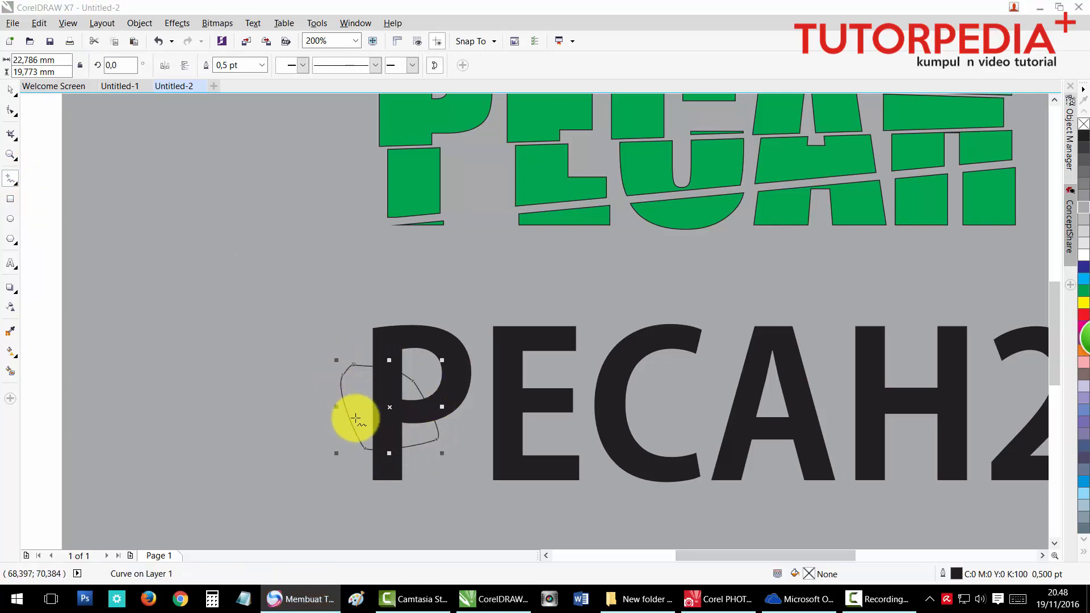
click(10, 90)
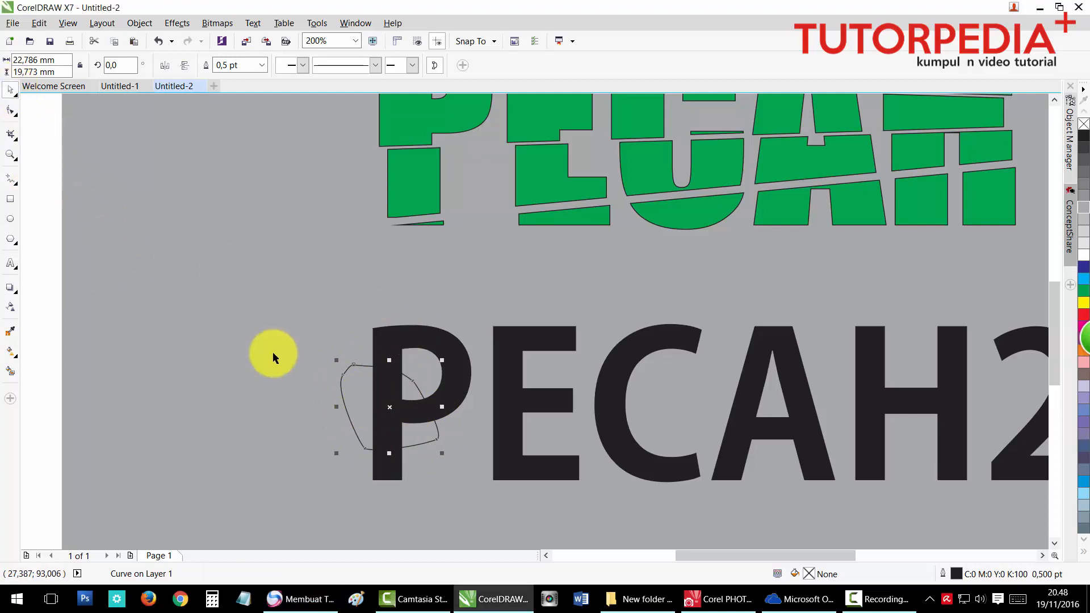
Step: Smart-fill the P's bowl, stem and foot areas in green, and delete the freehand outline used to divide them
click(11, 372)
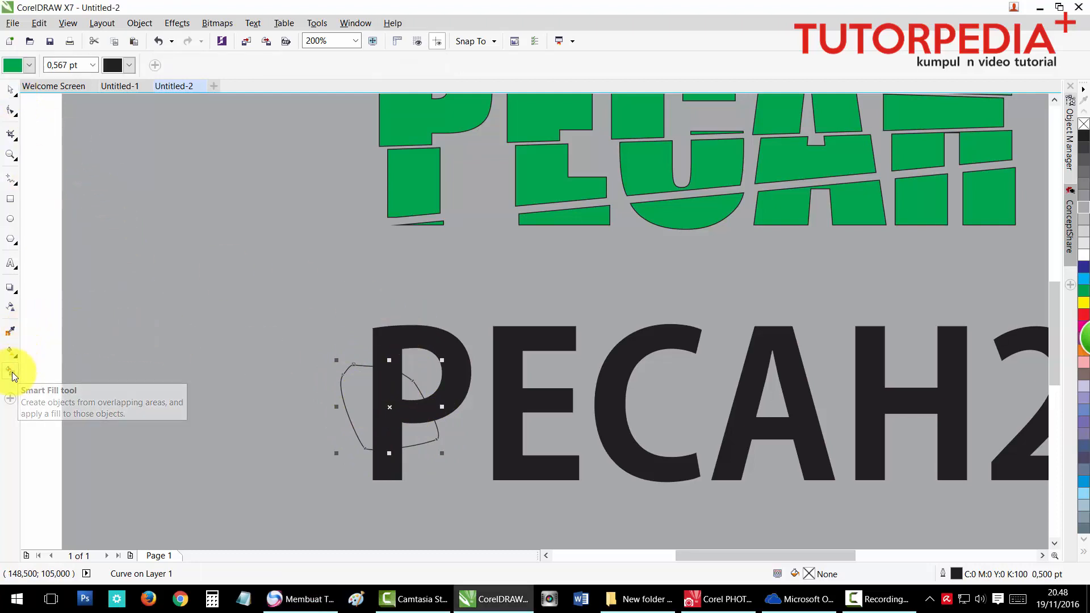
click(397, 343)
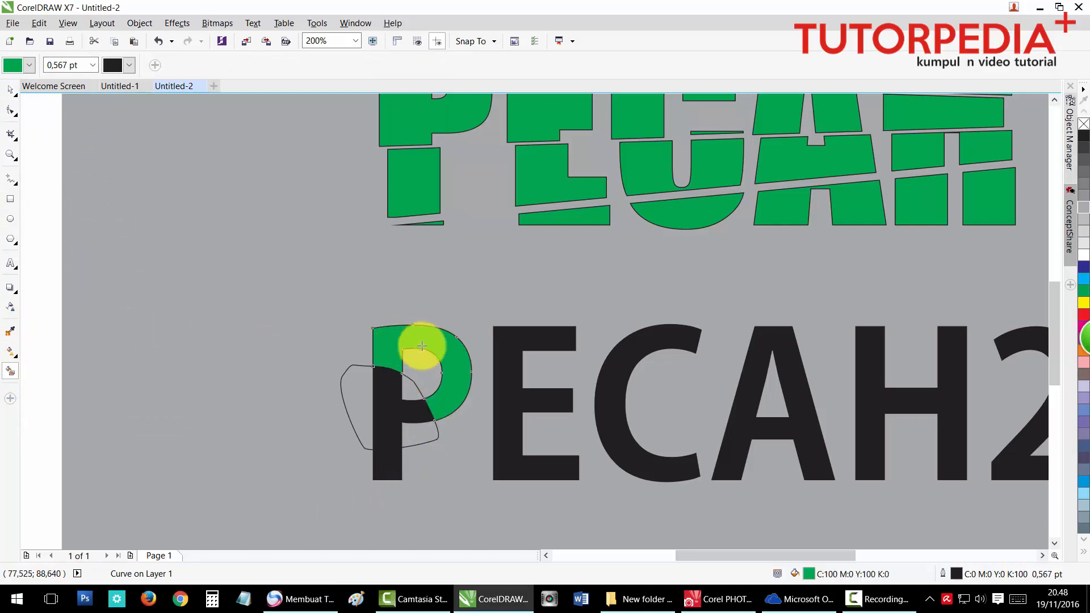
click(389, 422)
click(384, 462)
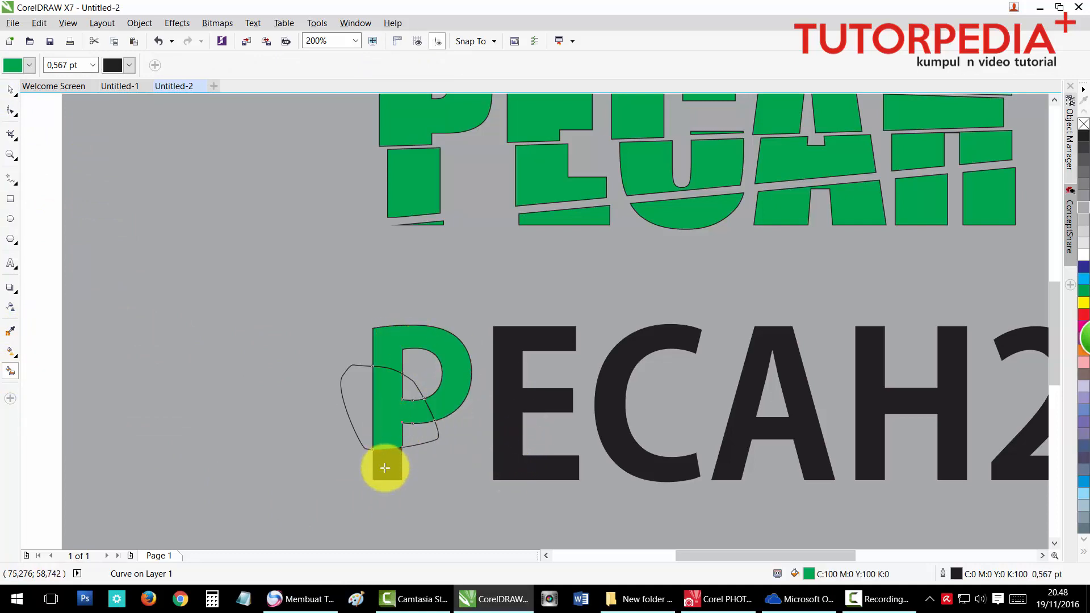
click(13, 93)
click(348, 392)
key(Delete)
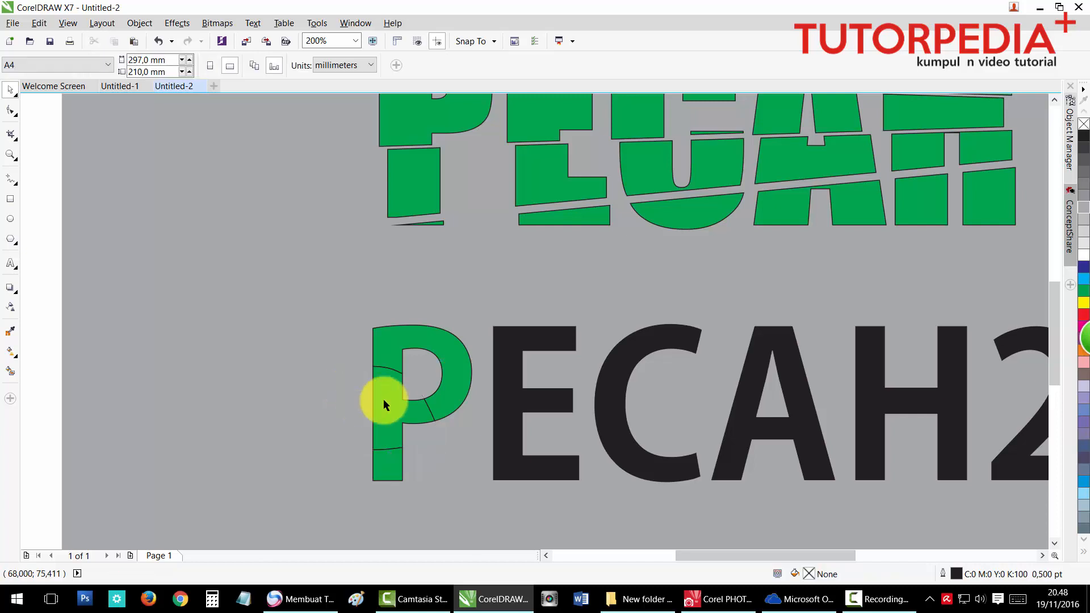
Step: Spread the P's green pieces apart: the bowl slightly up and right, the foot down and the stem slightly left
click(409, 346)
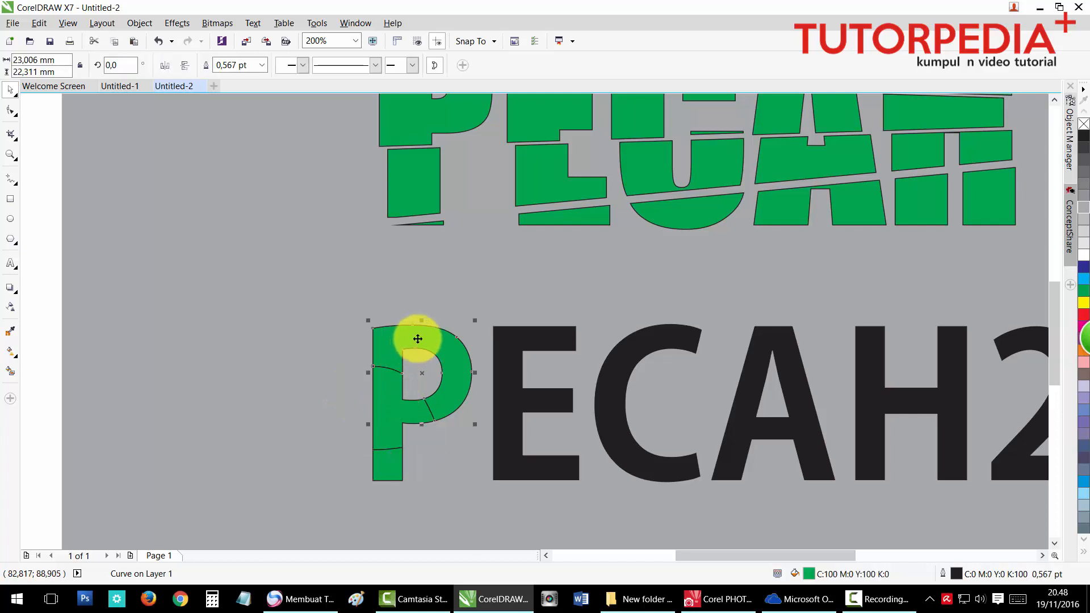
drag(419, 336, 423, 331)
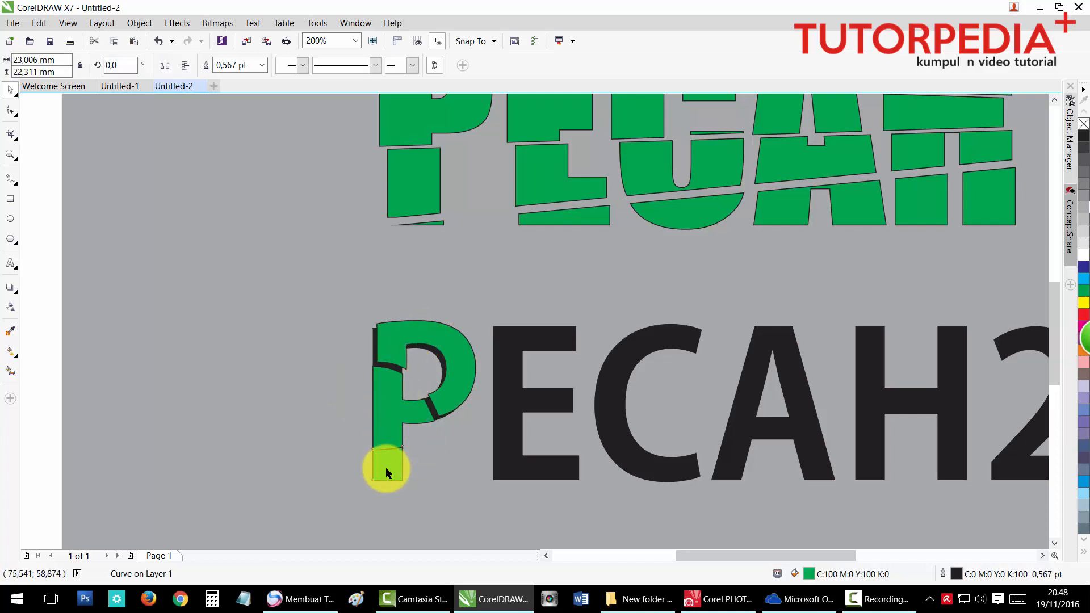
drag(390, 471, 389, 428)
Step: Draw a closed, jagged freehand outline about 26 by 47 mm across the arms and stem of the E
scroll(389, 428, down, 1)
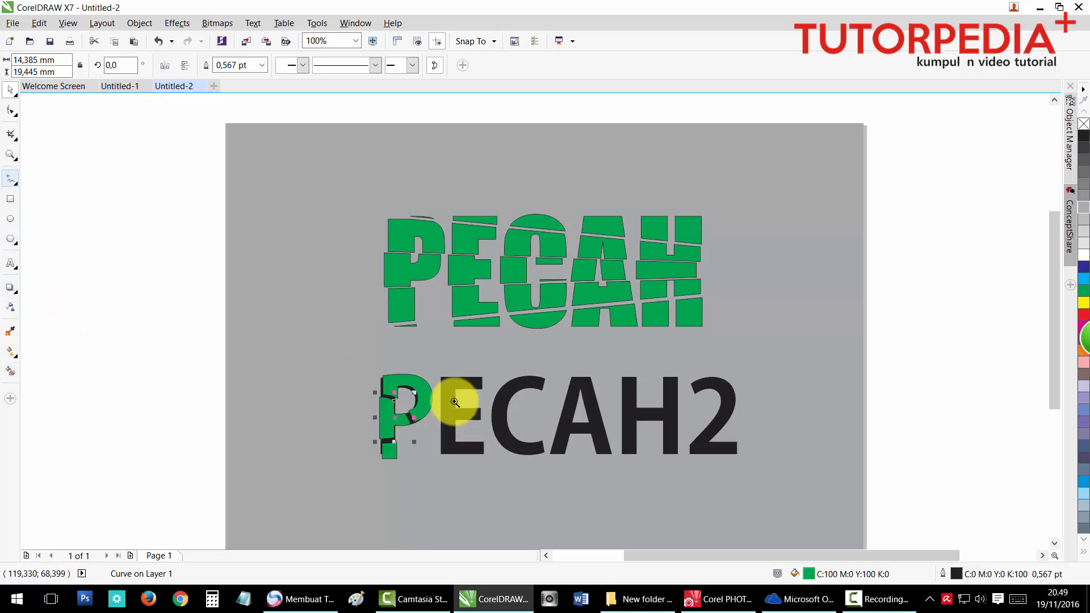
scroll(449, 448, up, 5)
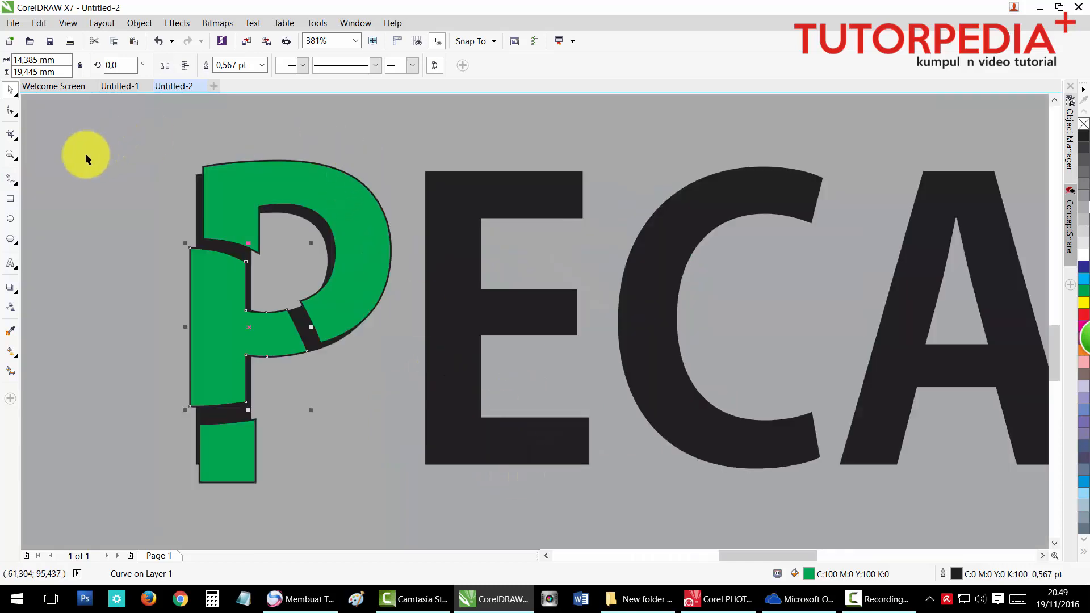
click(10, 179)
mouse_move(467, 149)
mouse_down()
mouse_move(520, 243)
mouse_move(411, 311)
mouse_move(433, 349)
mouse_move(514, 406)
mouse_move(518, 457)
mouse_move(565, 517)
mouse_move(610, 506)
mouse_move(617, 428)
mouse_move(598, 345)
mouse_move(615, 176)
mouse_move(589, 139)
mouse_move(506, 134)
mouse_move(467, 150)
mouse_up()
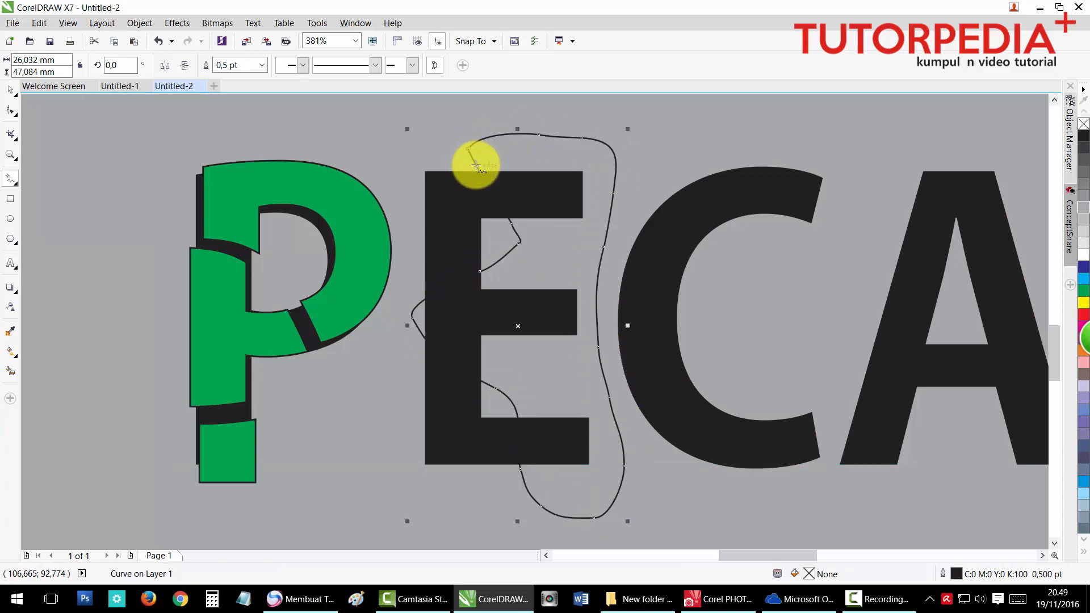
key(space)
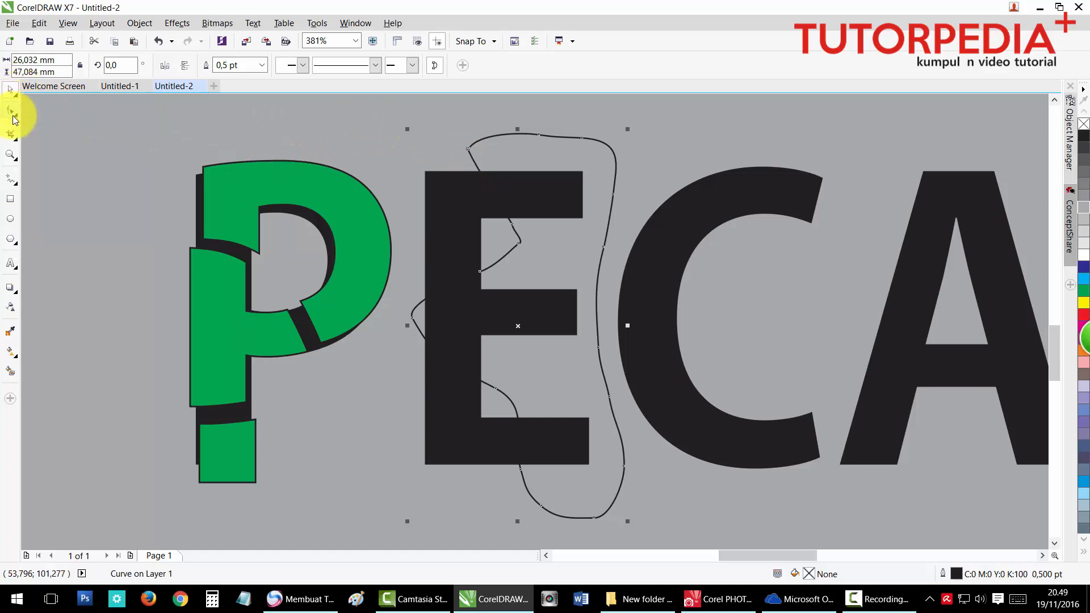
Step: Smart-fill the E's arm, stem and foot areas in green, and delete the freehand outline used to divide them
click(10, 372)
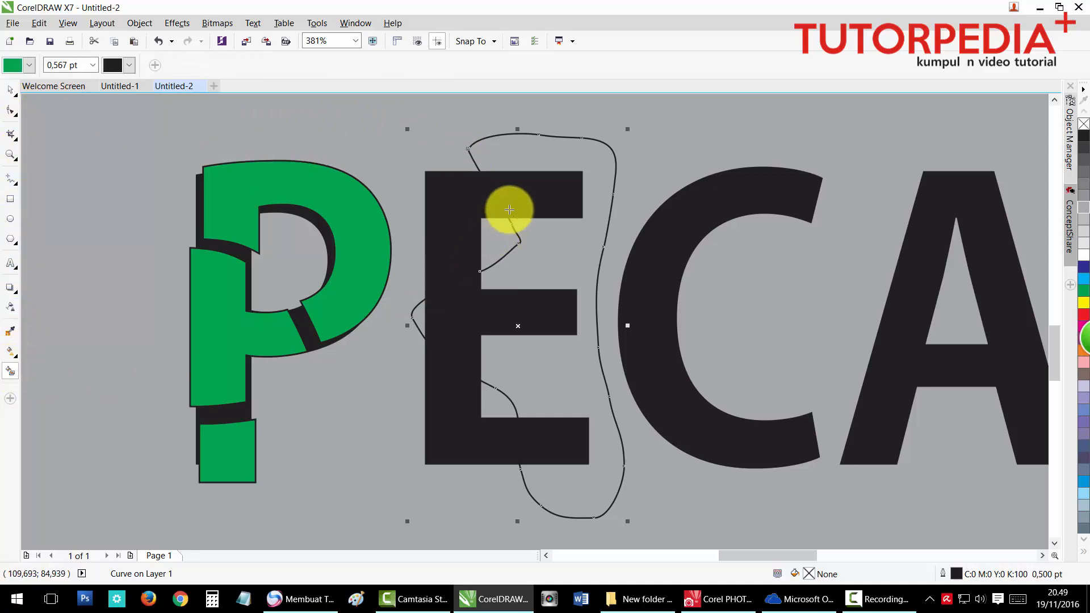
click(508, 202)
click(503, 312)
click(434, 244)
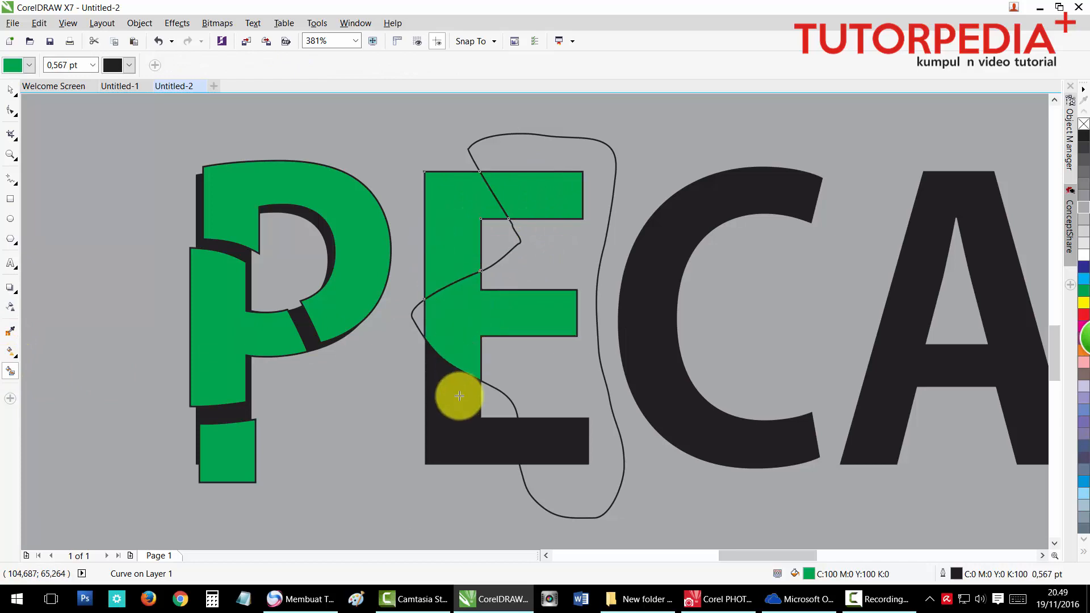
click(454, 392)
click(534, 438)
key(space)
key(Tab)
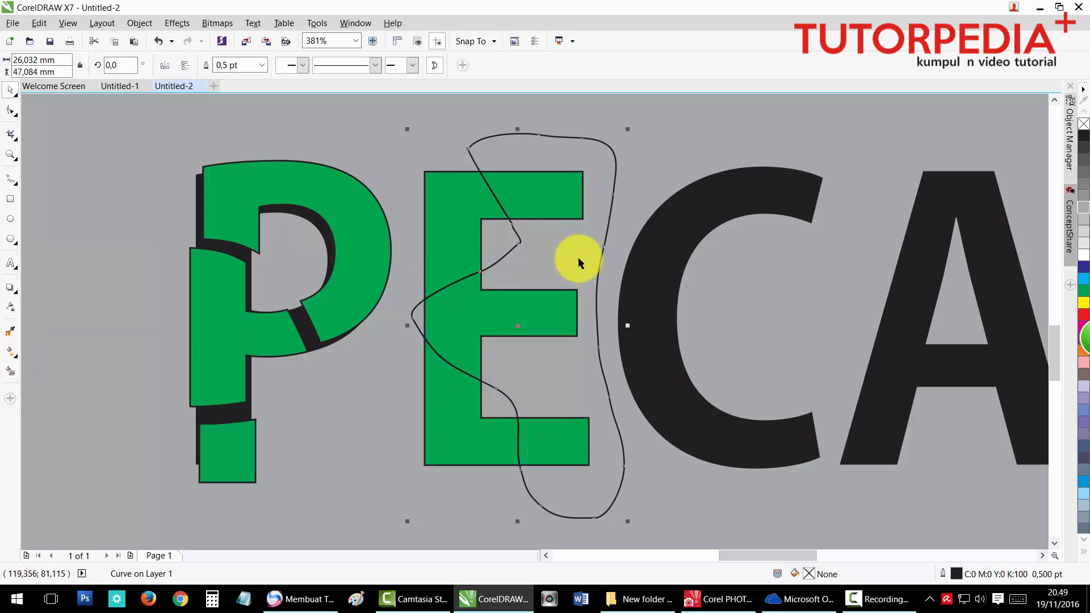
key(Delete)
Step: Spread the E's green pieces apart: both upper pieces up and outward, the middle arm right and up, the foot's end right
drag(559, 204, 567, 187)
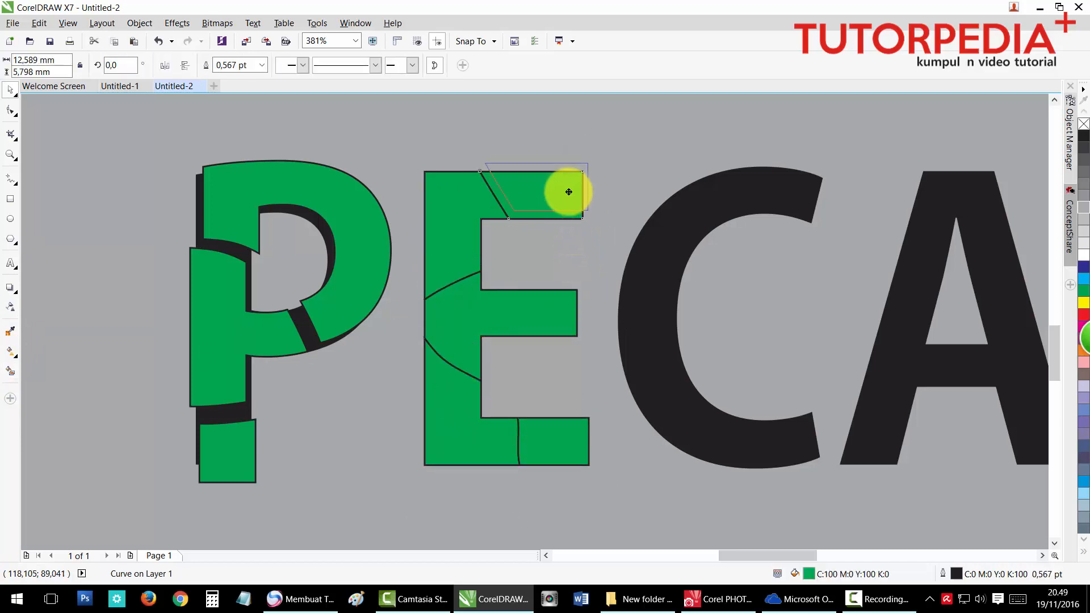
drag(466, 244, 461, 233)
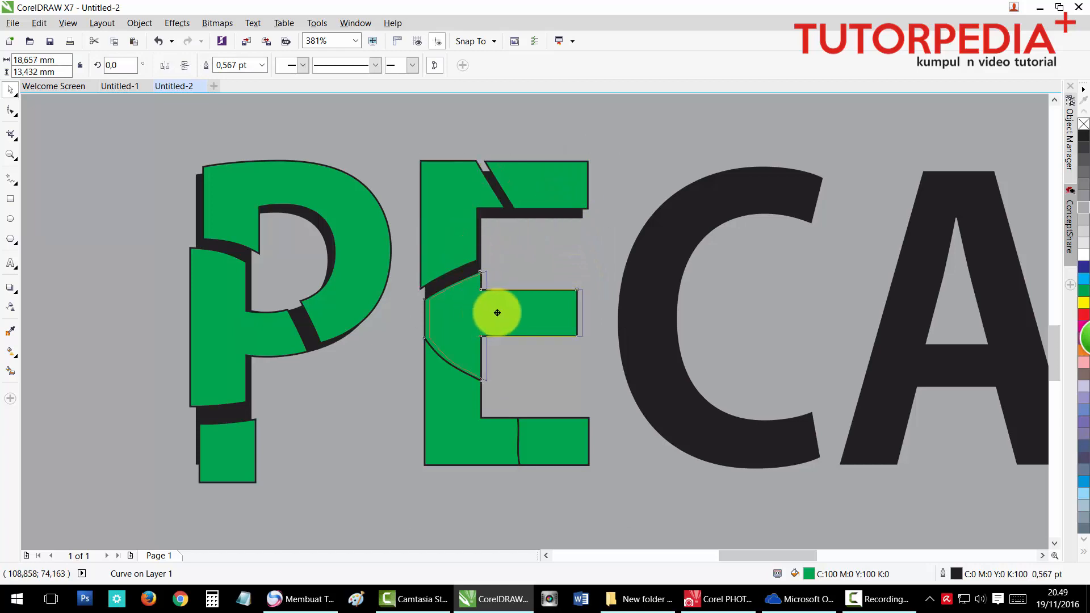
drag(497, 313, 507, 307)
drag(526, 435, 536, 437)
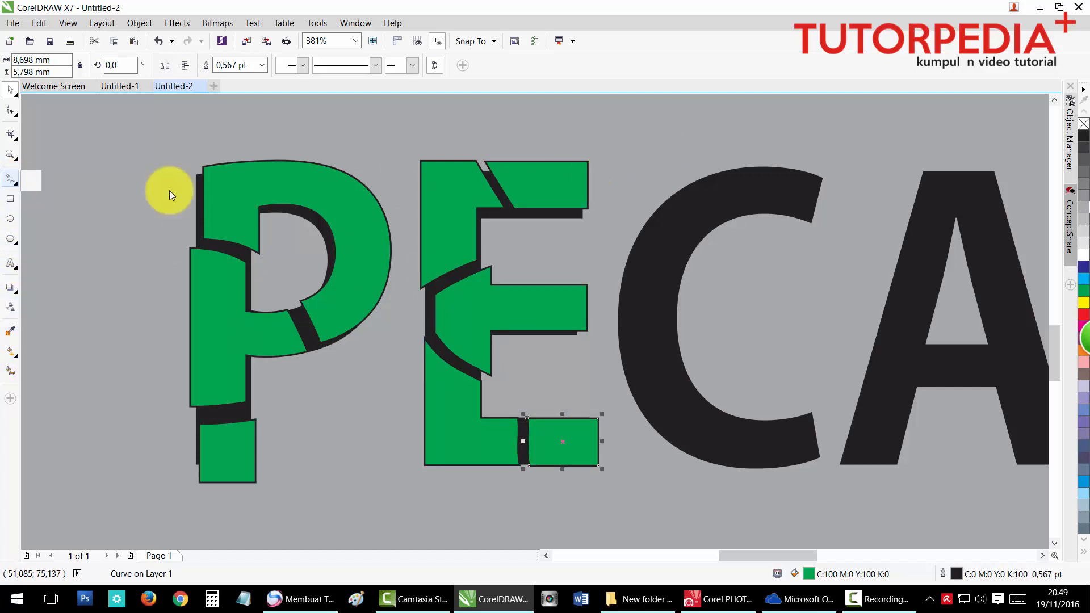
Step: Draw closed freehand outlines across the left curve of the C and across the middle of the A, the latter about 25 by 26 mm
click(10, 179)
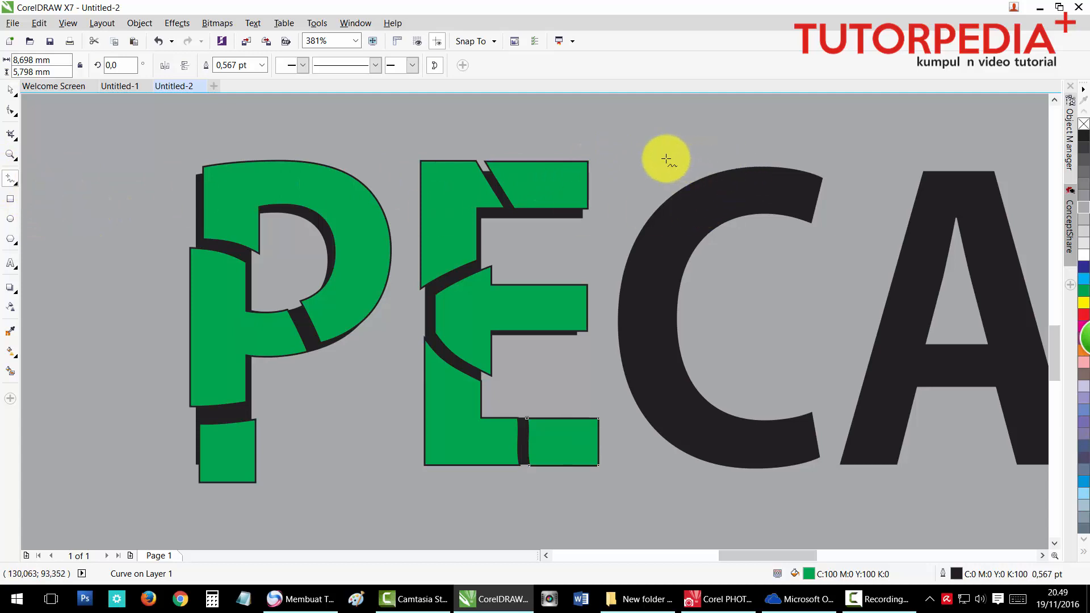
mouse_move(666, 159)
mouse_down()
mouse_move(710, 254)
mouse_move(725, 340)
mouse_move(639, 483)
mouse_up()
mouse_move(611, 357)
mouse_down()
mouse_move(615, 245)
mouse_move(632, 176)
mouse_move(665, 156)
mouse_up()
mouse_move(854, 241)
mouse_down()
mouse_move(958, 314)
mouse_move(1042, 233)
mouse_move(1034, 353)
mouse_move(1005, 410)
mouse_move(973, 433)
mouse_move(870, 407)
mouse_move(844, 357)
mouse_move(854, 241)
mouse_up()
Step: Draw freehand outlines across the H's upper part (about 32 by 33 mm), its lower-left leg (about 16 by 17 mm) and the 2 (about 21 by 48 mm)
drag(757, 555, 801, 555)
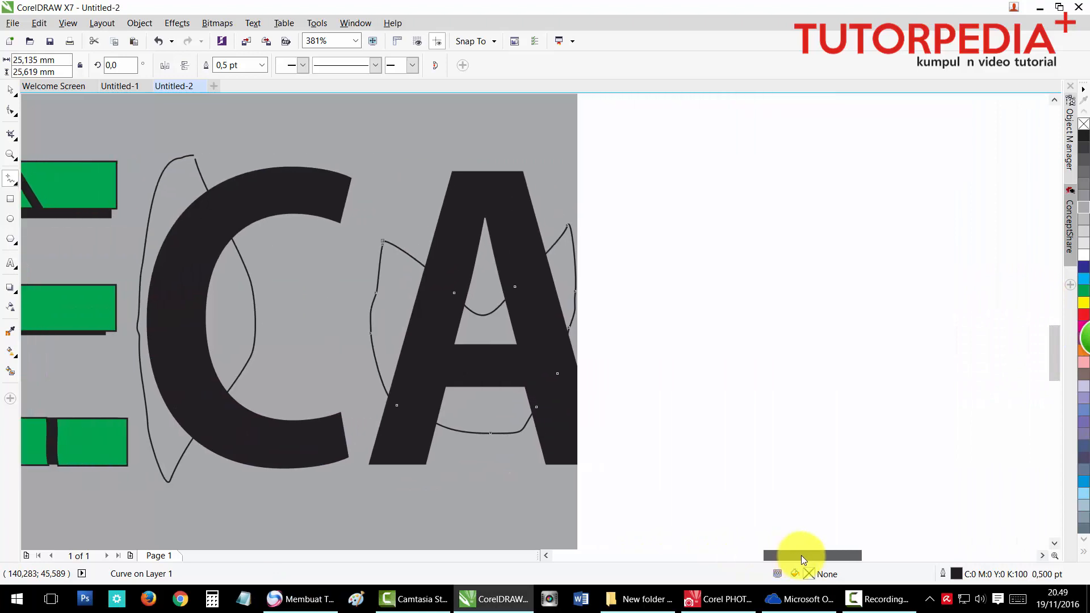
mouse_move(627, 234)
mouse_down()
mouse_move(761, 284)
mouse_move(765, 344)
mouse_move(810, 402)
mouse_move(857, 369)
mouse_move(867, 261)
mouse_move(820, 213)
mouse_move(786, 196)
mouse_move(748, 146)
mouse_move(652, 131)
mouse_move(608, 183)
mouse_move(626, 234)
mouse_up()
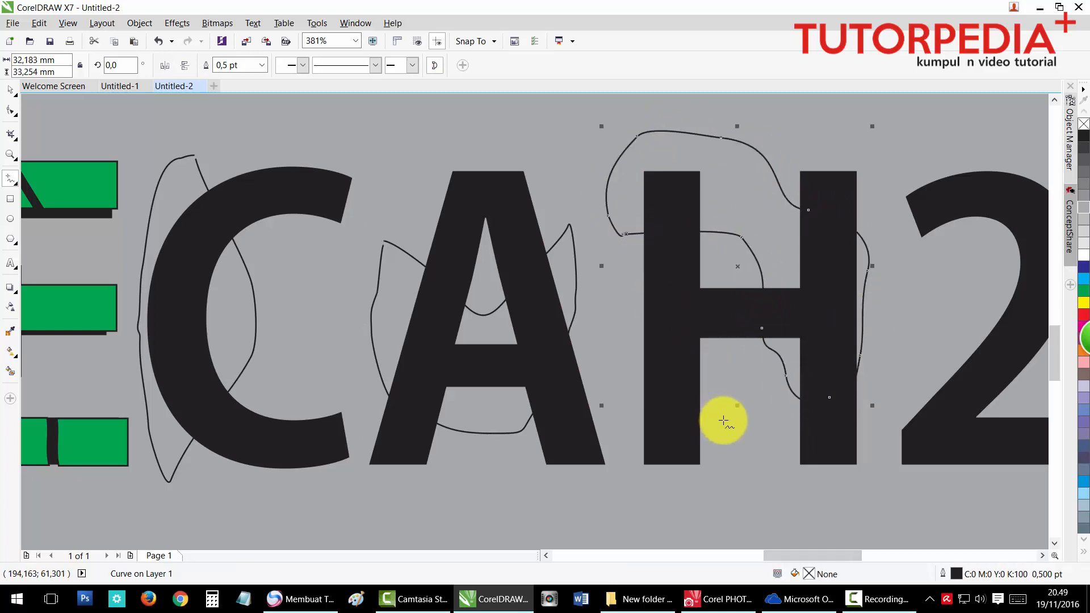
mouse_move(724, 407)
mouse_down()
mouse_move(690, 383)
mouse_move(654, 390)
mouse_move(635, 429)
mouse_move(632, 481)
mouse_move(721, 512)
mouse_move(753, 432)
mouse_move(723, 404)
mouse_up()
mouse_move(851, 556)
mouse_down()
mouse_move(880, 555)
mouse_move(868, 518)
mouse_move(854, 559)
mouse_move(844, 554)
mouse_move(885, 557)
mouse_up()
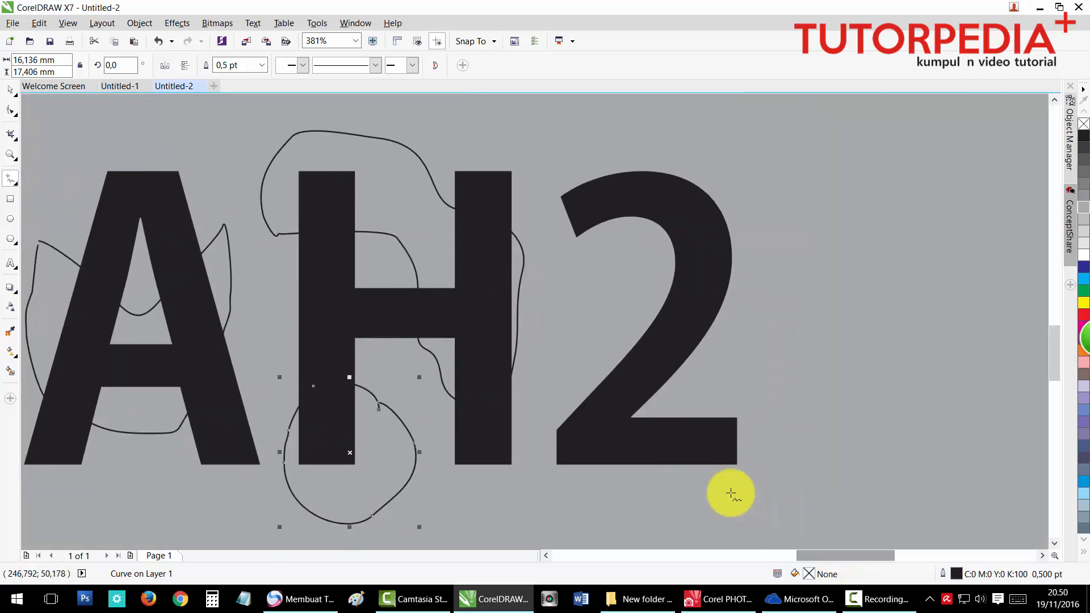
mouse_move(678, 492)
mouse_down()
mouse_move(694, 385)
mouse_move(614, 352)
mouse_move(605, 303)
mouse_move(701, 169)
mouse_move(593, 111)
mouse_move(553, 160)
mouse_move(564, 294)
mouse_move(529, 413)
mouse_move(539, 467)
mouse_move(595, 496)
mouse_move(679, 493)
mouse_up()
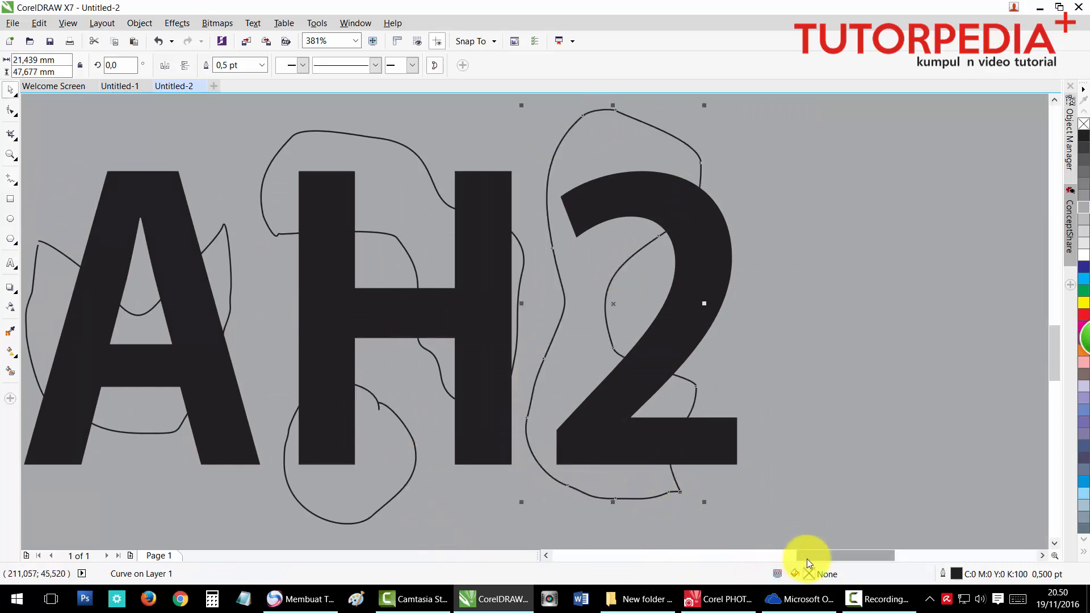
Step: Smart-fill the divided areas of the C and the A in green, leaving the A's inner triangle unfilled
drag(806, 559, 768, 564)
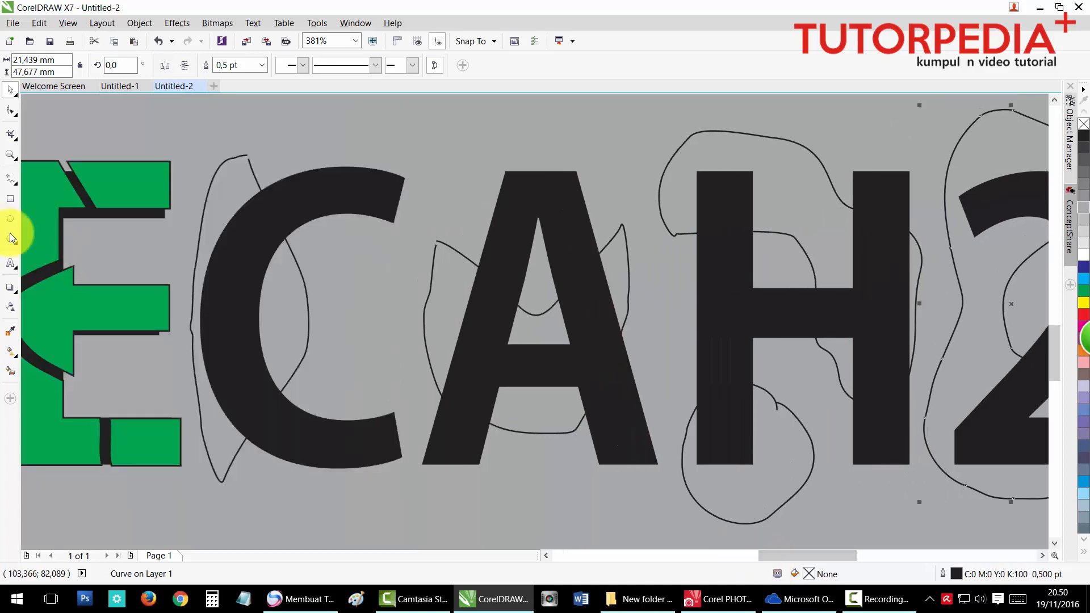
click(11, 372)
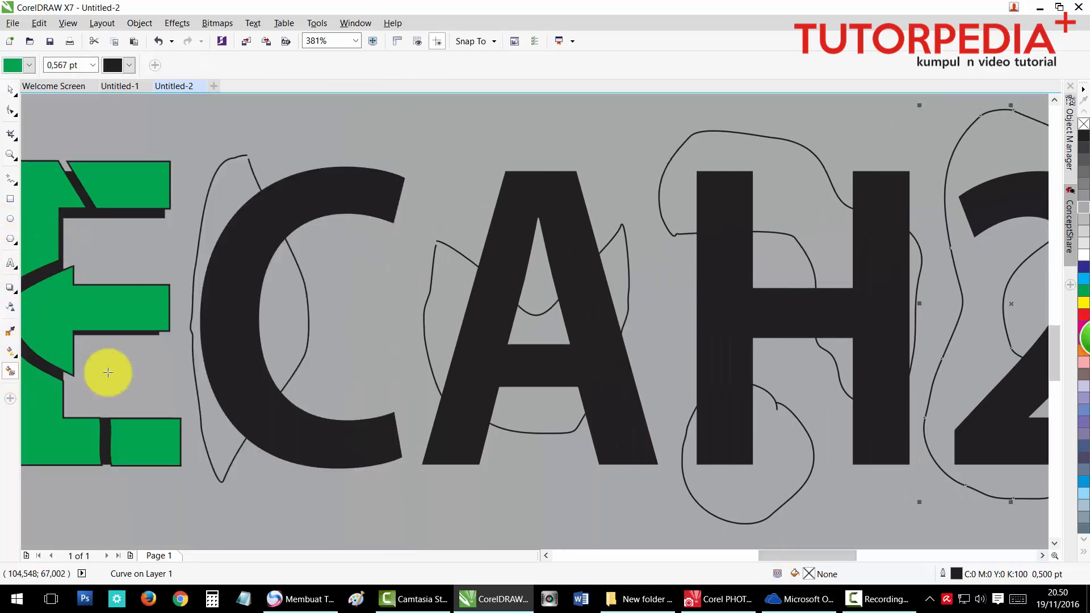
click(212, 292)
click(304, 202)
click(348, 438)
click(467, 384)
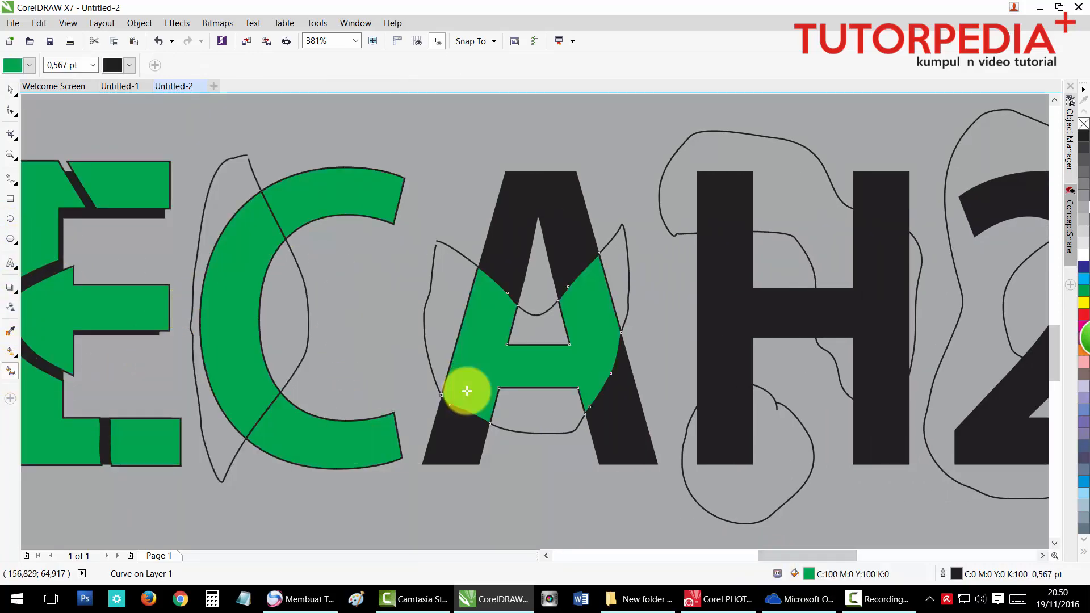
click(463, 446)
click(605, 427)
click(531, 245)
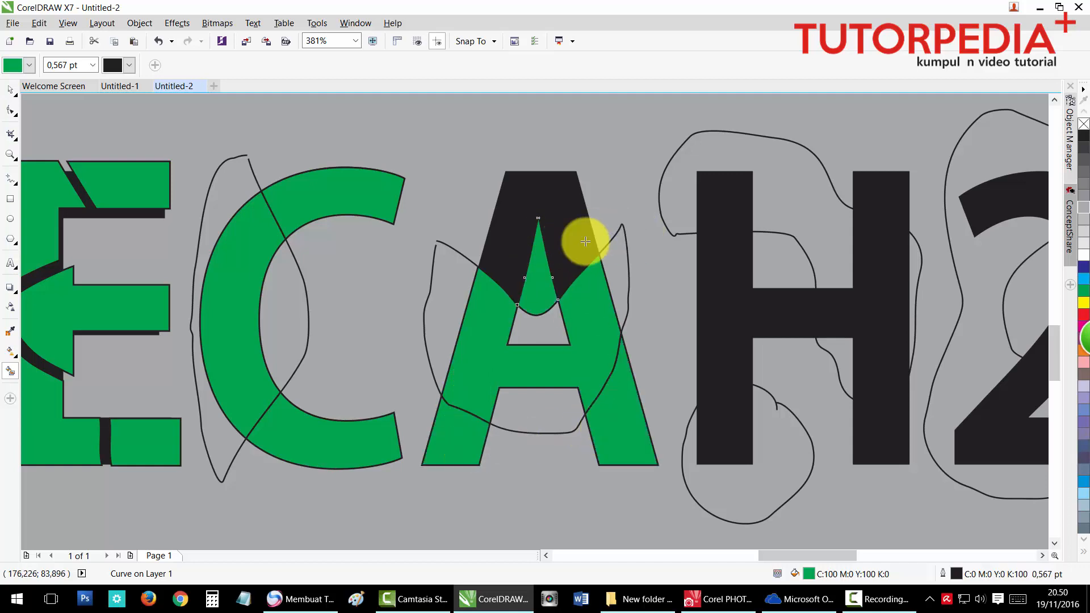
click(539, 214)
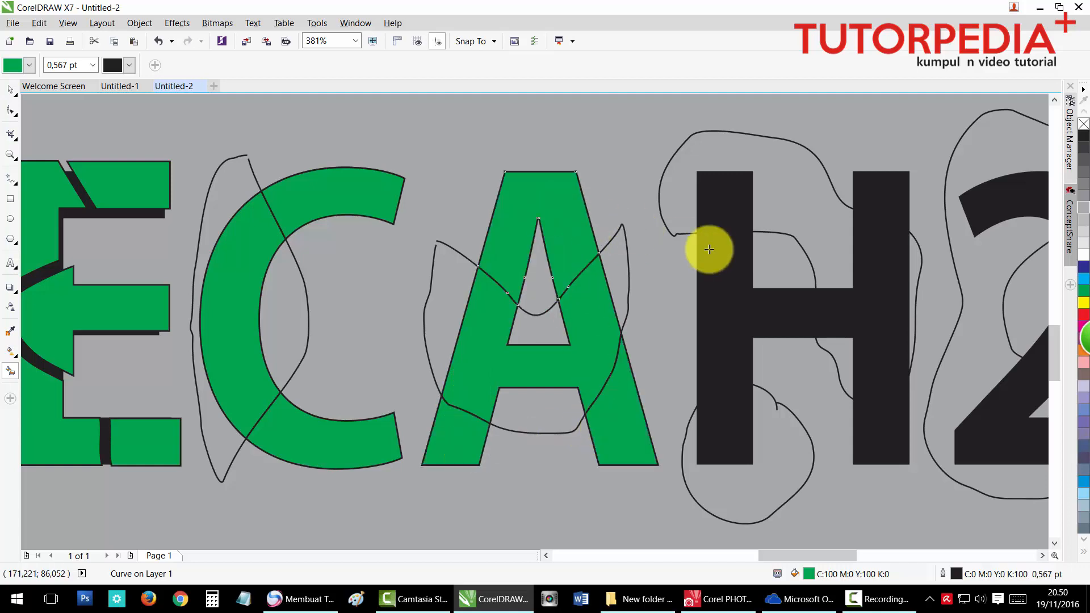
Step: Smart-fill the H's upper, middle and lower areas in green on both stems
click(723, 214)
click(726, 293)
click(843, 296)
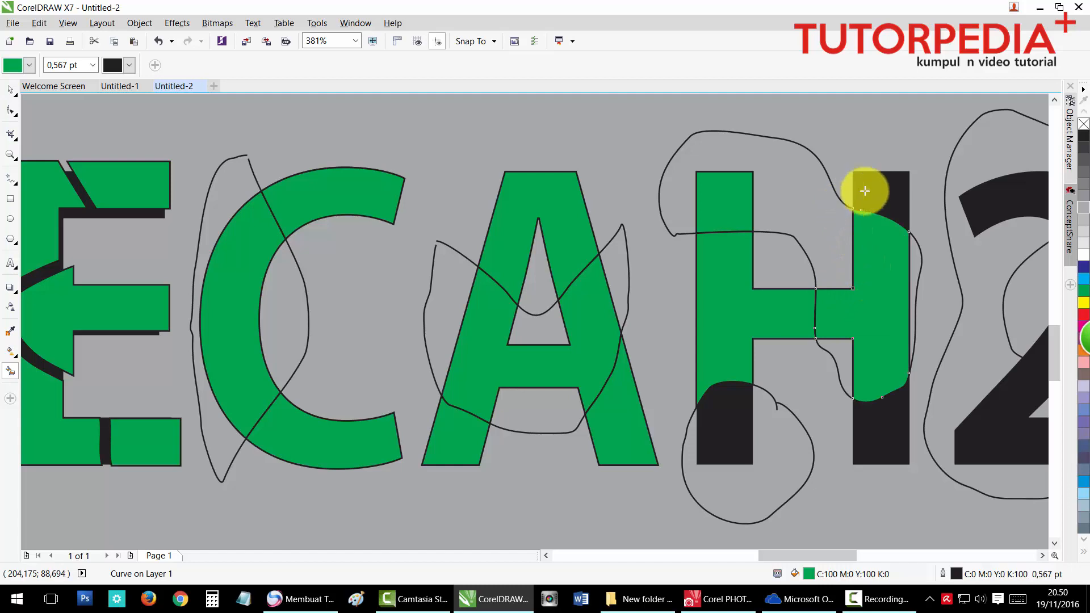
click(863, 188)
click(894, 404)
click(729, 433)
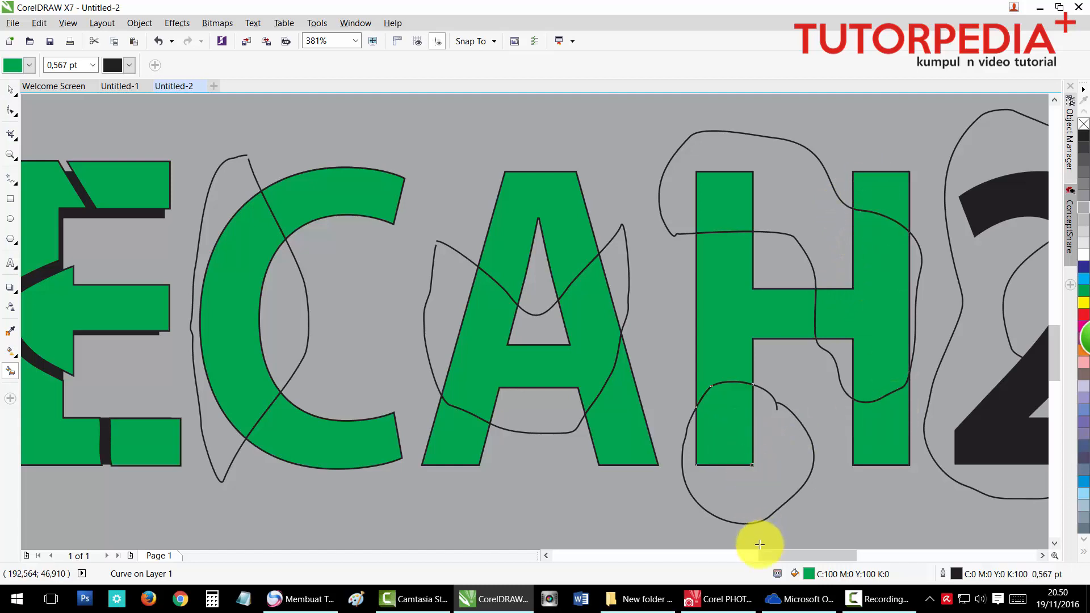
Step: Smart-fill the base, diagonal and top curve areas of the 2 in green
drag(834, 560, 871, 556)
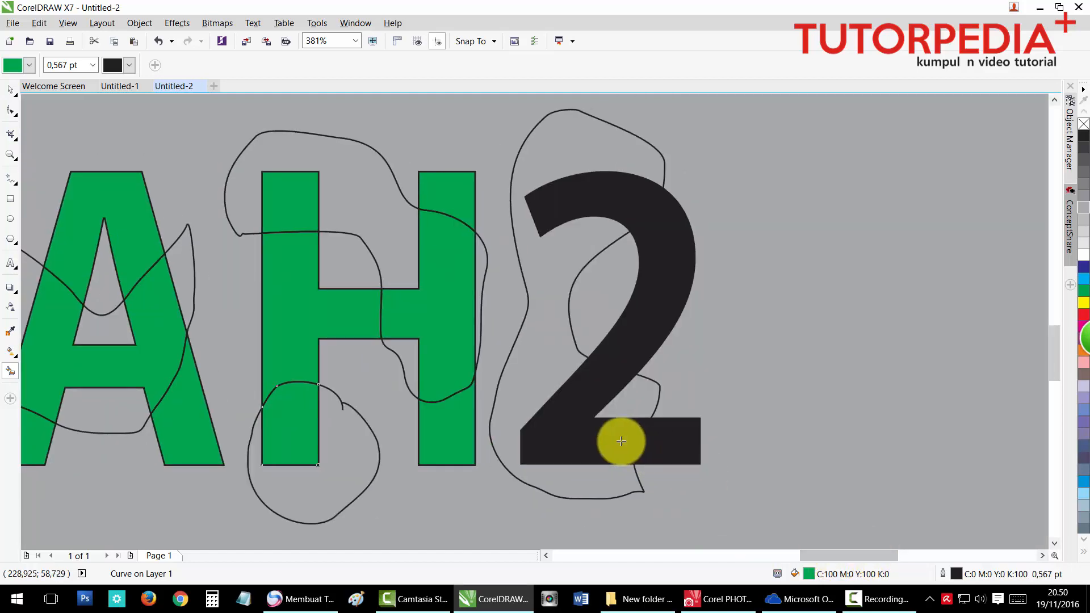
click(675, 441)
click(645, 304)
click(607, 207)
Step: Delete the freehand dividing outlines from the 2, H, A and C, and show the whole page
key(space)
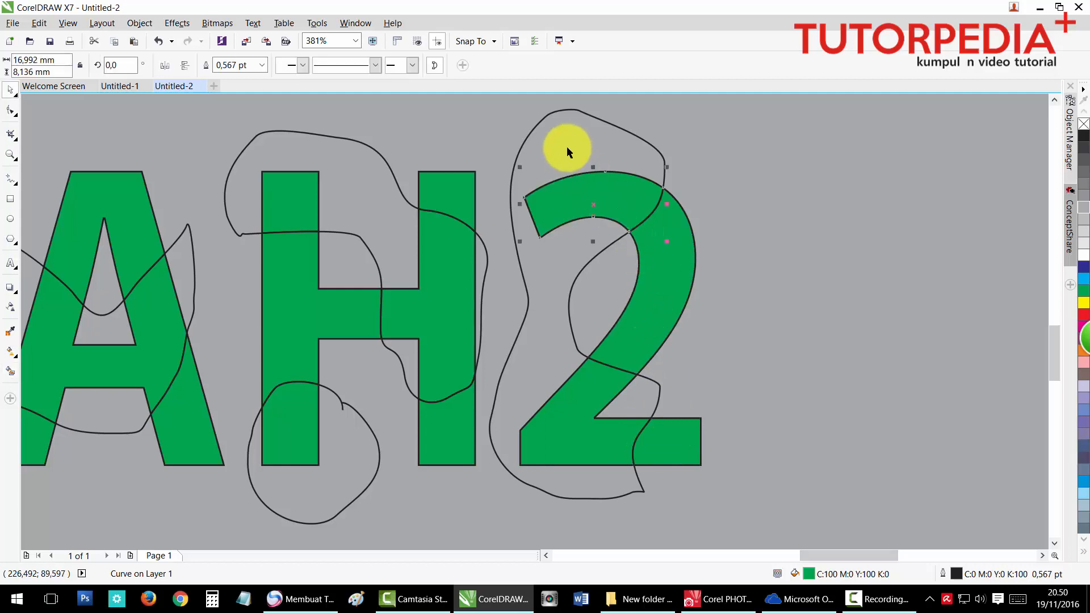
key(Delete)
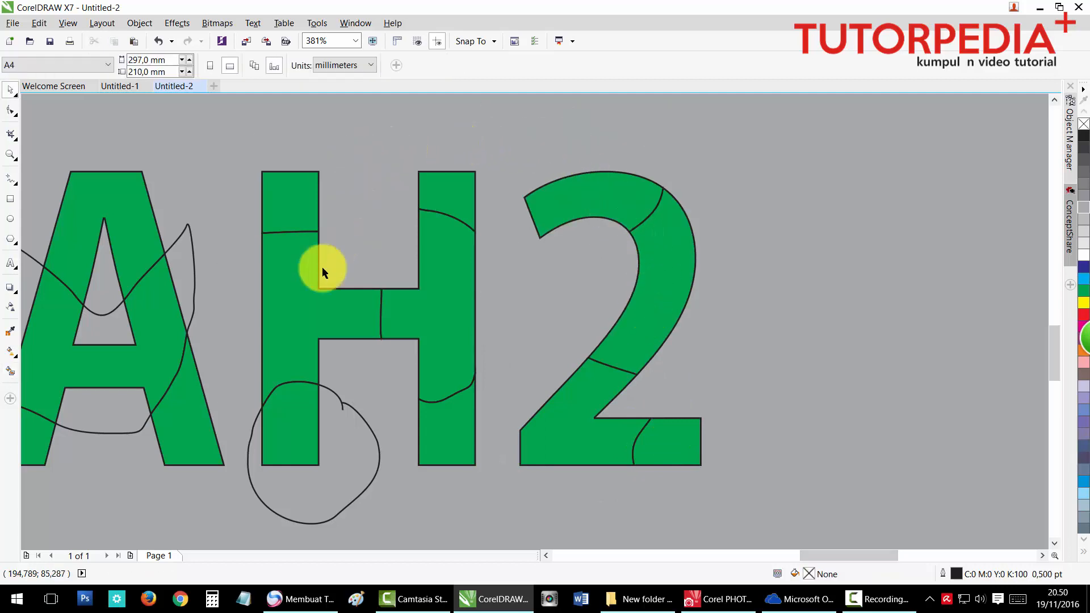
click(328, 416)
key(Delete)
click(189, 301)
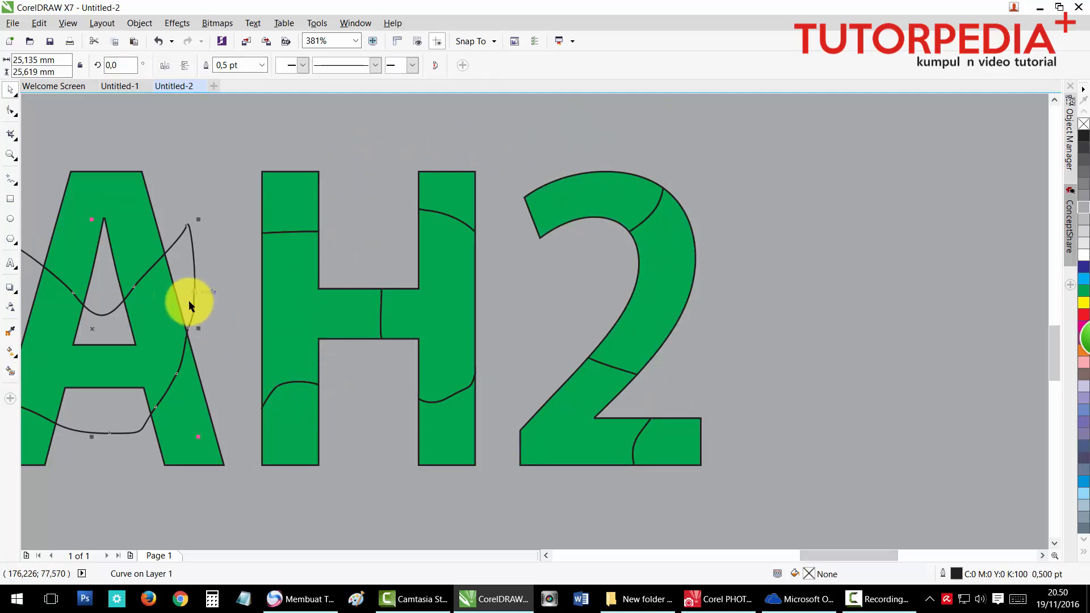
key(Delete)
scroll(161, 311, down, 2)
scroll(111, 318, down, 2)
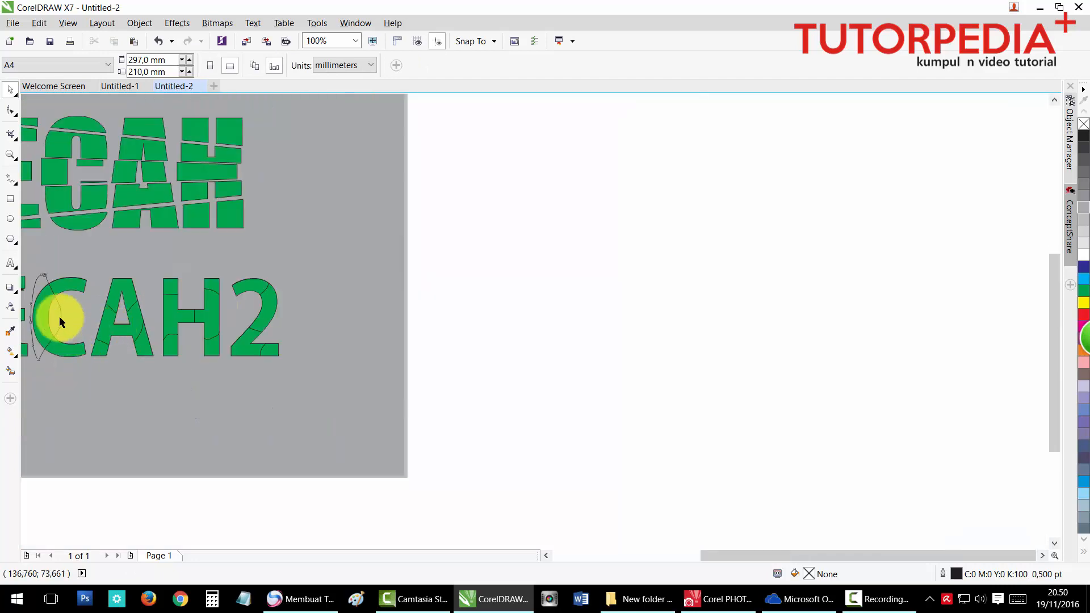
scroll(60, 315, down, 3)
key(shift+F4)
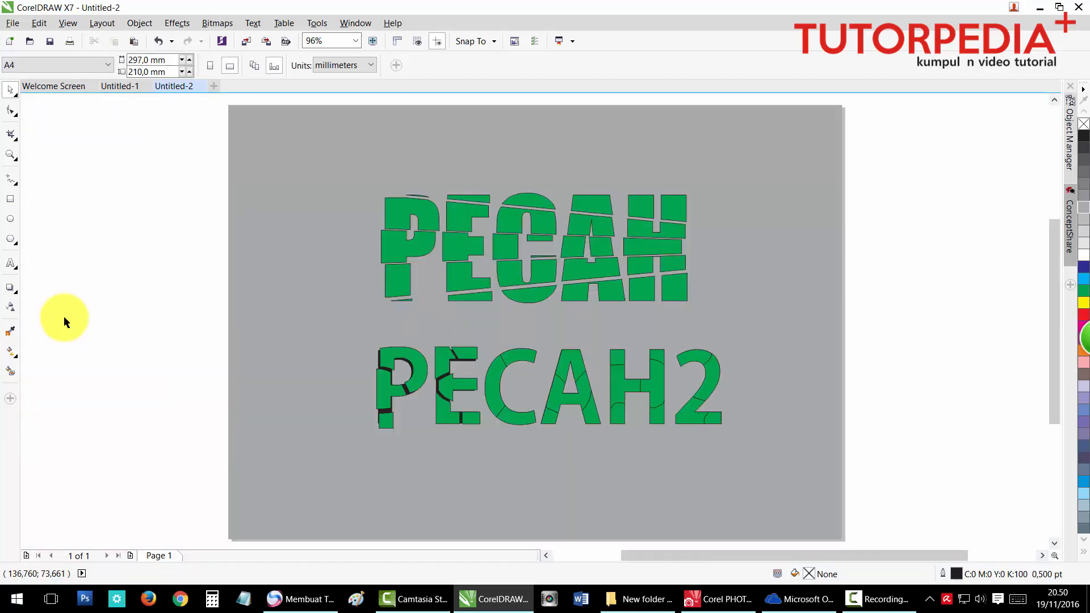
Step: Spread the C's green pieces apart: the left curve outward, the upper arm up and left, the lower arm up and right
drag(330, 328, 791, 470)
drag(377, 284, 369, 287)
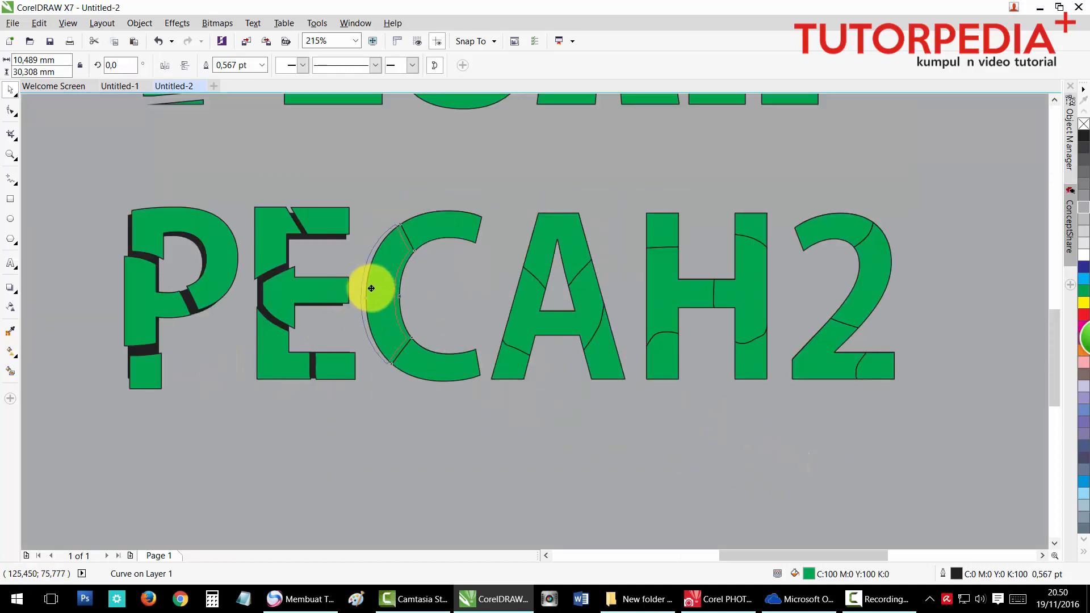
click(437, 230)
drag(437, 231, 433, 225)
click(438, 363)
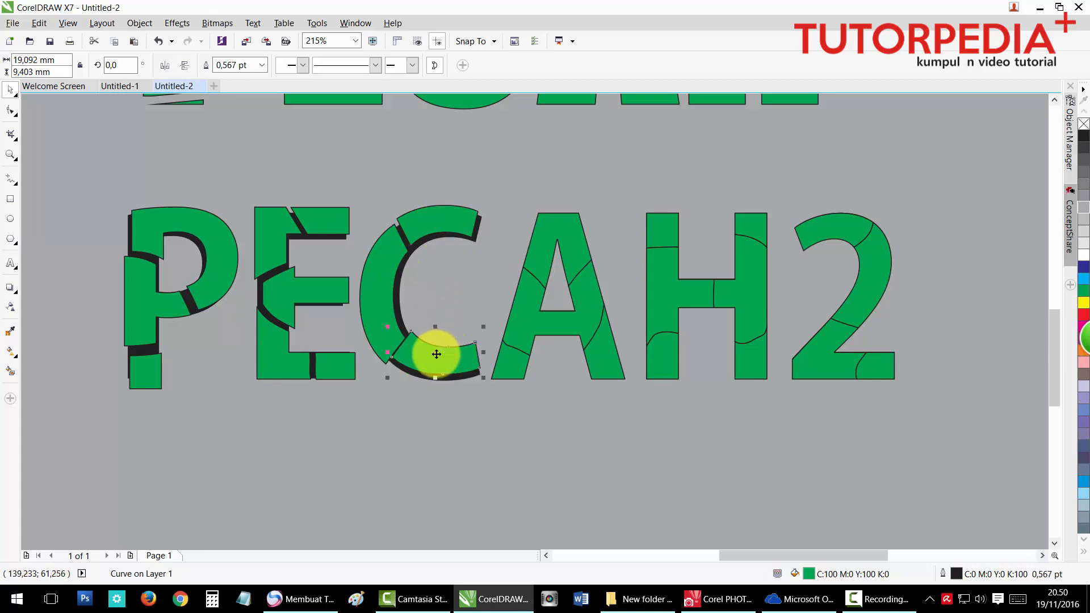
scroll(412, 352, up, 2)
drag(416, 349, 420, 349)
Step: Spread the A's green pieces apart: the left foot and right leg down, the middle piece left and the top slightly up
click(606, 376)
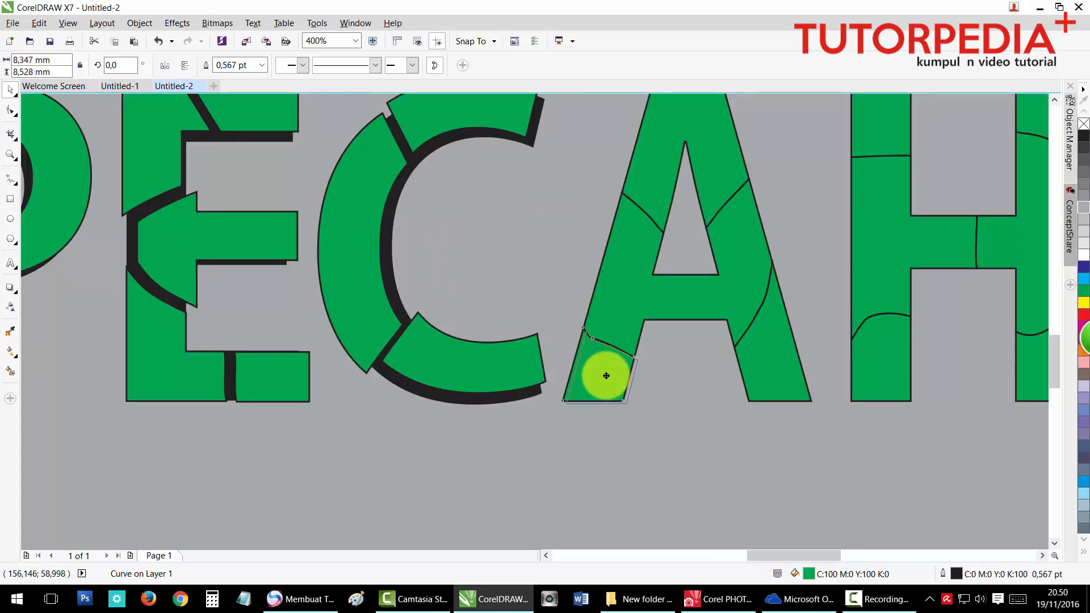
drag(606, 380, 607, 381)
drag(625, 305, 620, 306)
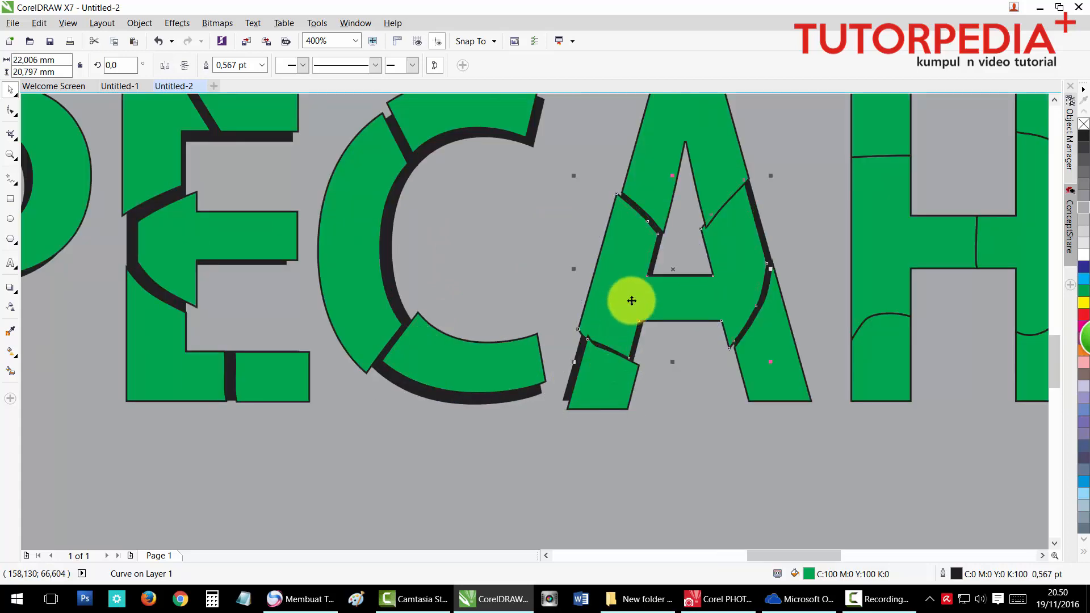
drag(702, 170, 701, 169)
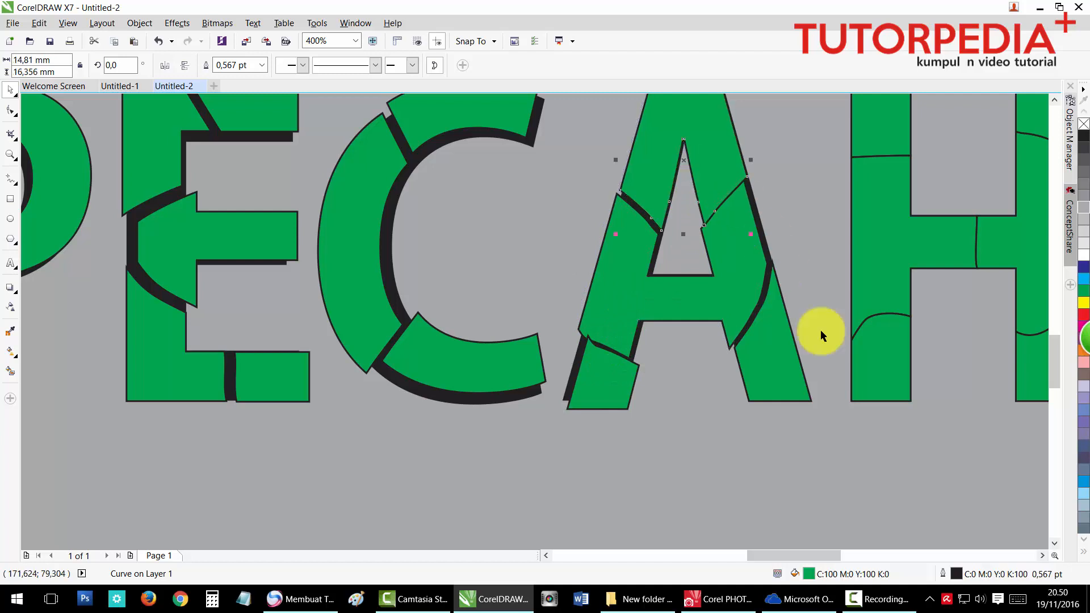
click(786, 362)
drag(787, 362, 784, 366)
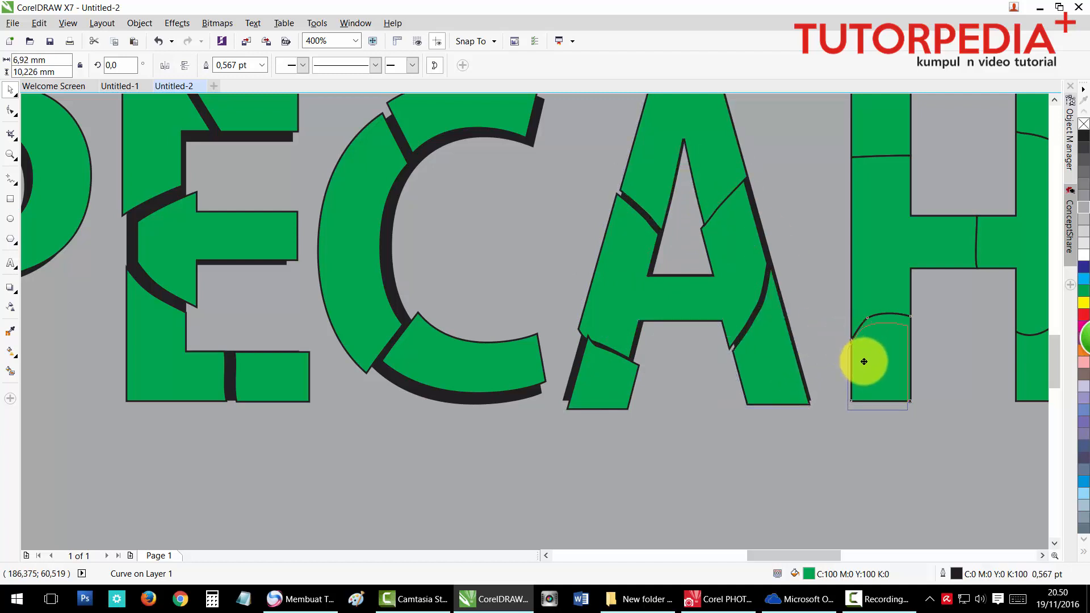
Step: Spread the H's green pieces apart: both feet down, the upper-left piece left, the middle-right piece and upper-right piece to the right
drag(864, 362, 864, 362)
drag(874, 140, 866, 141)
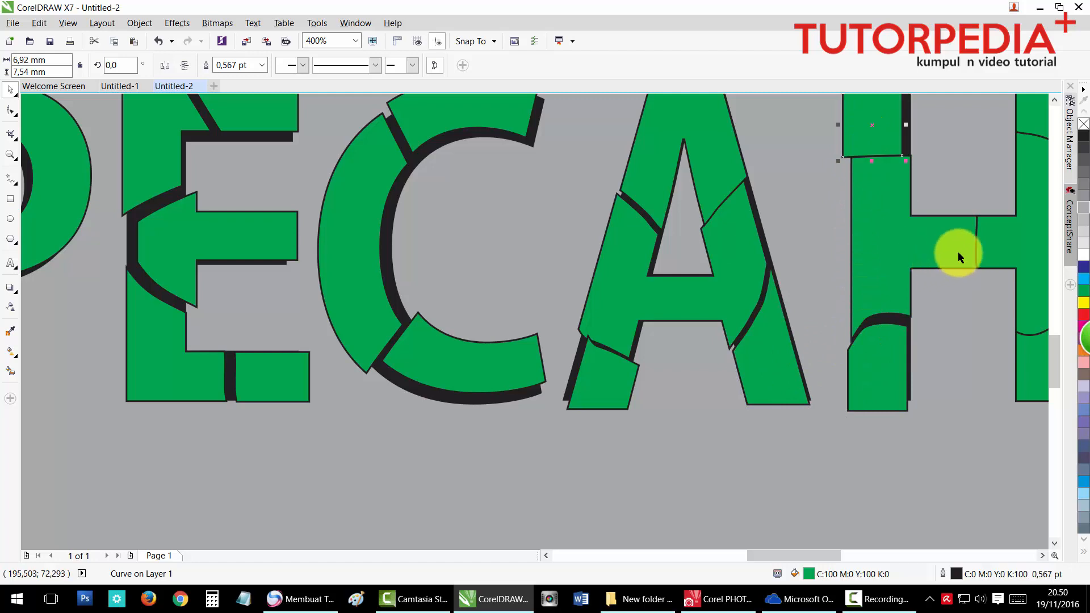
drag(796, 555, 811, 555)
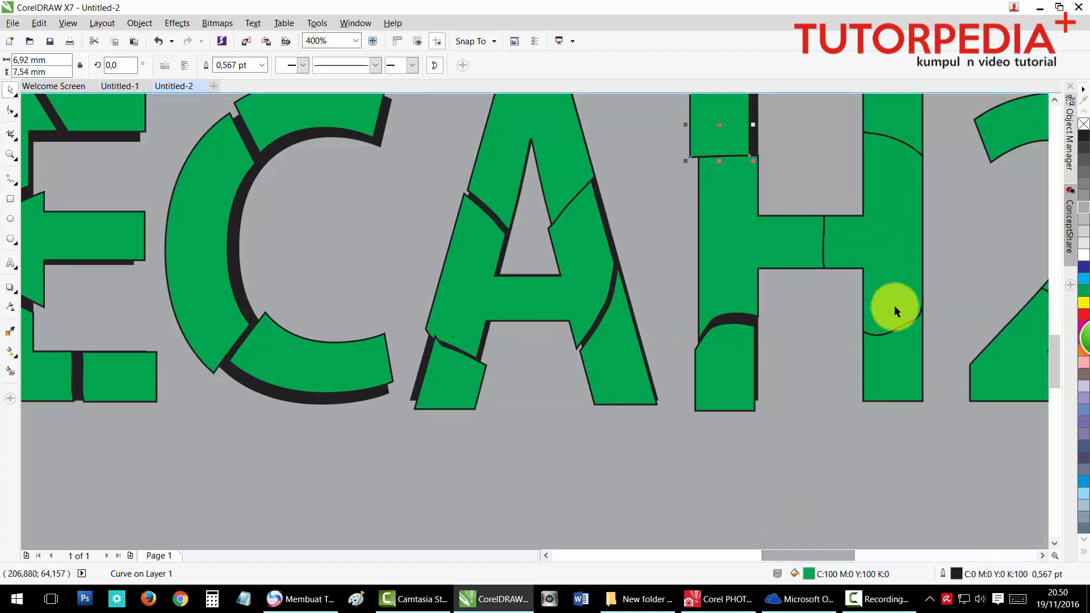
drag(914, 278, 916, 278)
drag(897, 389, 900, 401)
click(902, 123)
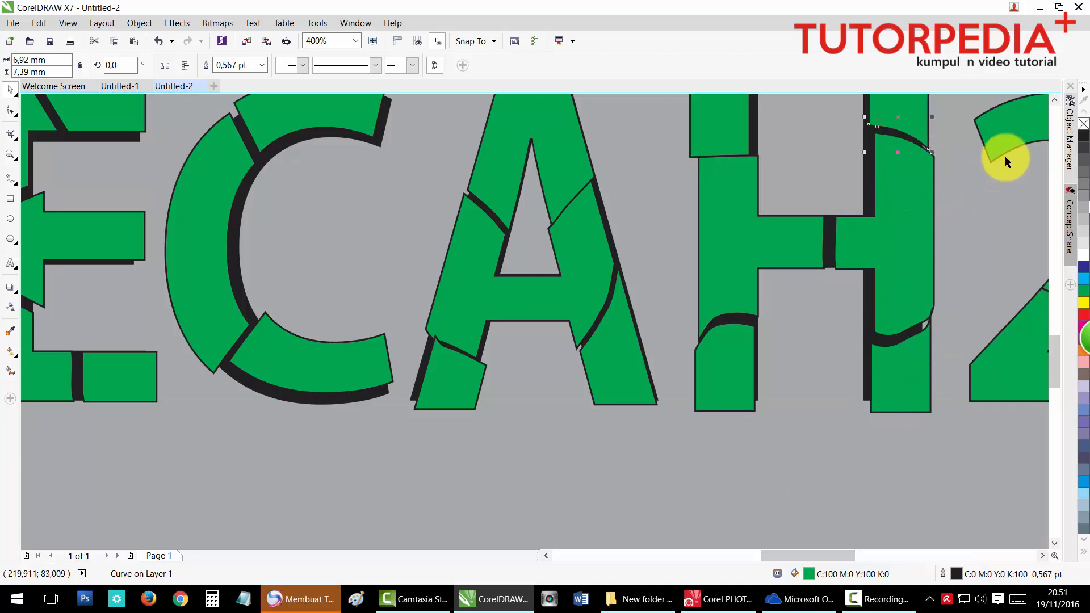
Step: Spread the 2's green pieces apart: the lower-left body slightly left, the right curve outward to the right, and the lower-right foot down
drag(803, 556, 828, 555)
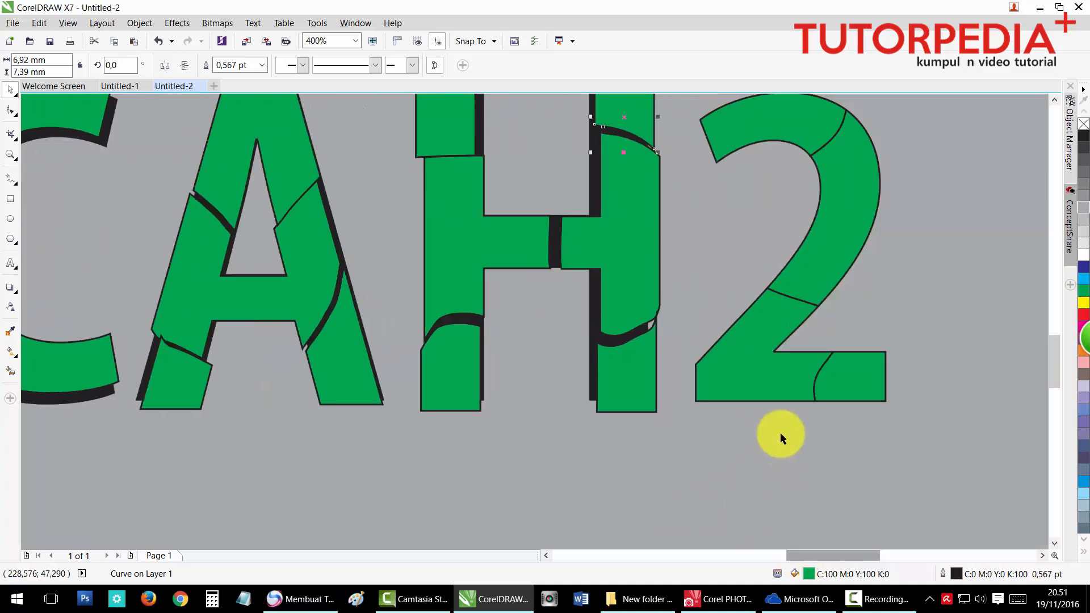
click(749, 382)
drag(749, 382, 749, 382)
drag(846, 241, 854, 240)
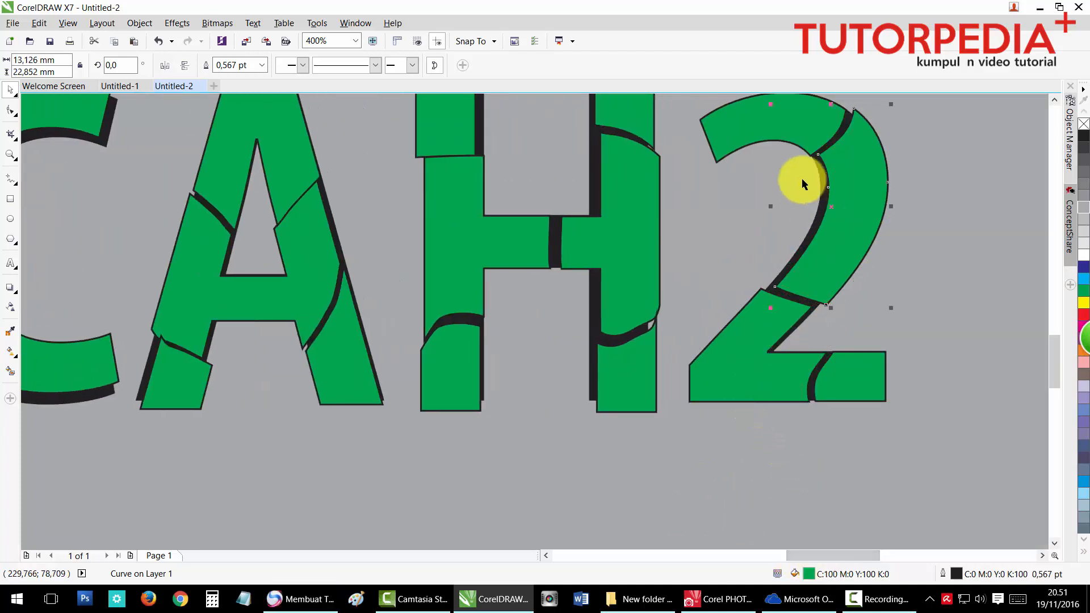
drag(875, 395, 874, 402)
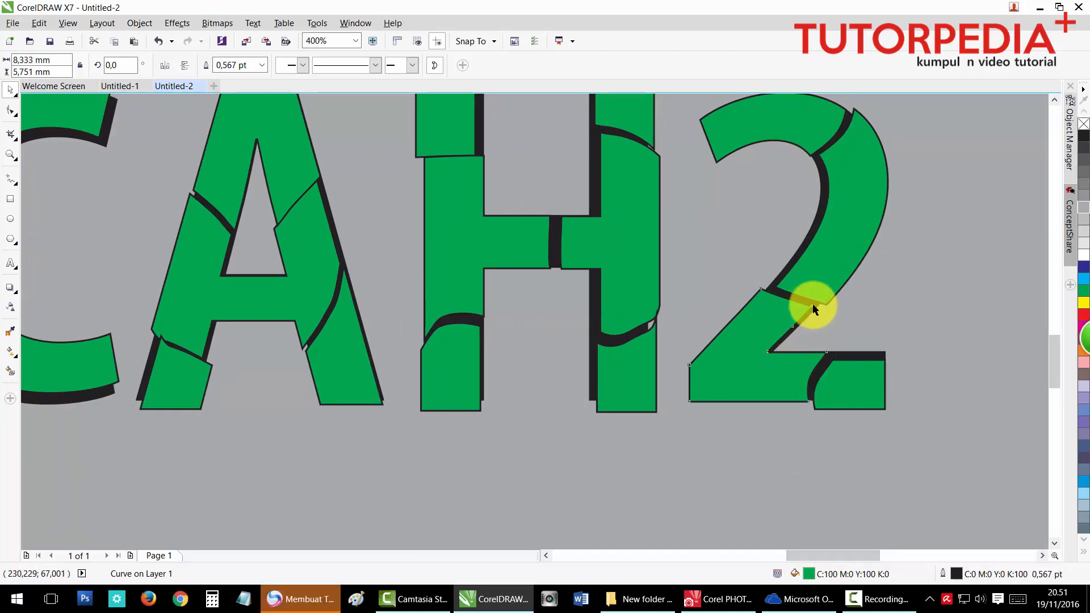
click(812, 303)
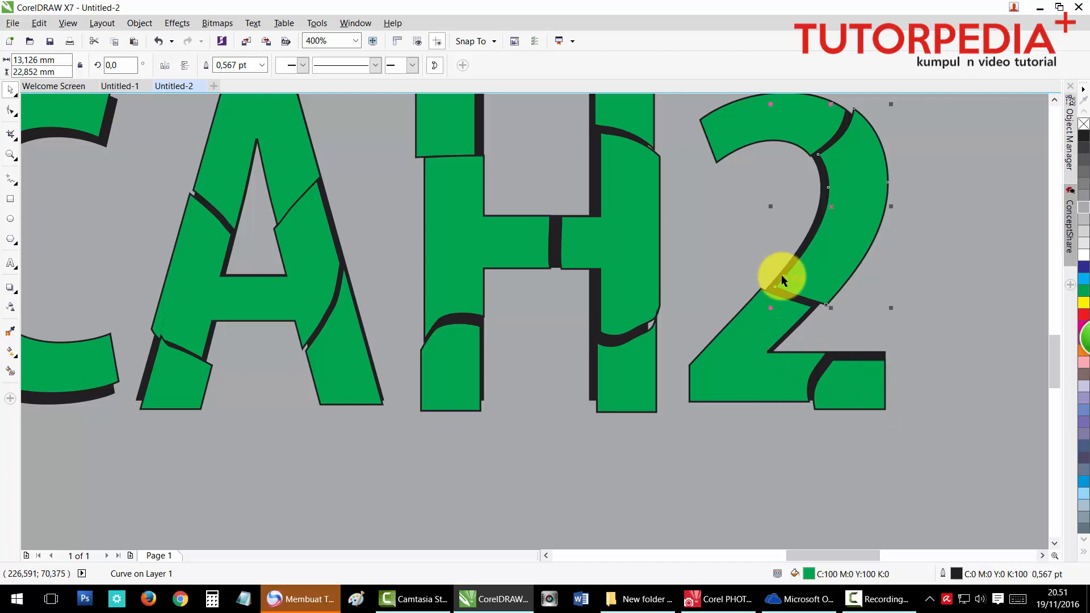
Step: Delete the black original text behind the green PECAH2 pieces and show the whole page
click(595, 326)
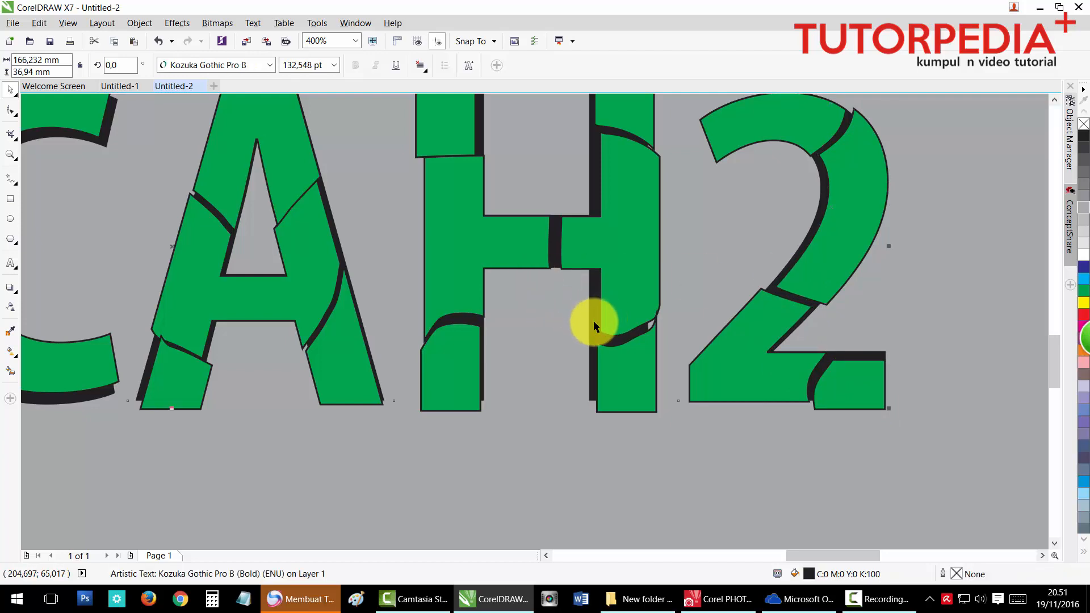
key(Delete)
key(shift+F4)
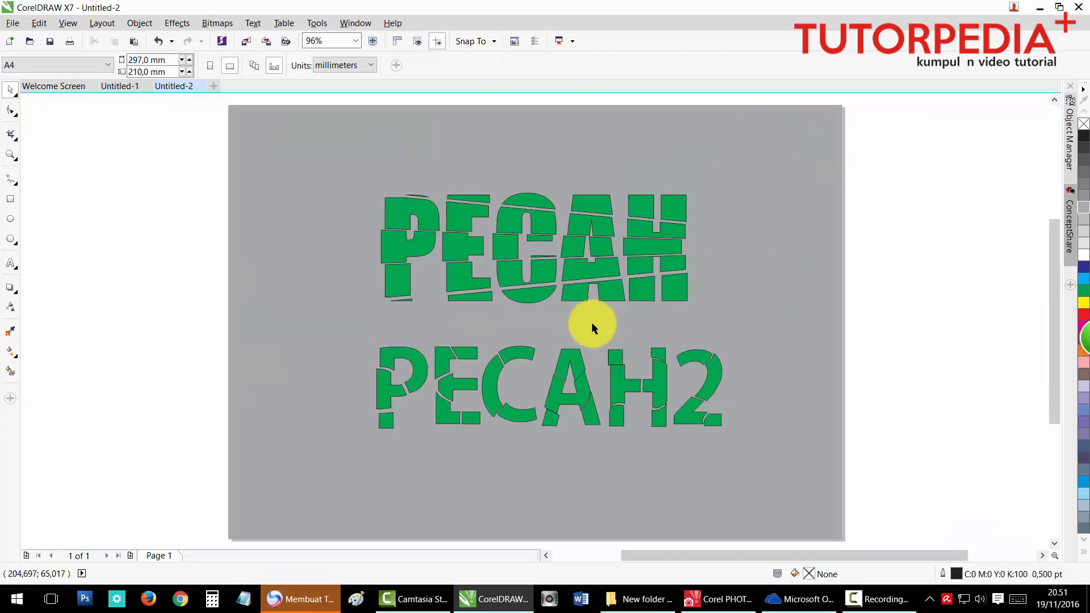
Step: Colour all the PECAH2 pieces yellow, both fill and outline
drag(385, 339, 383, 341)
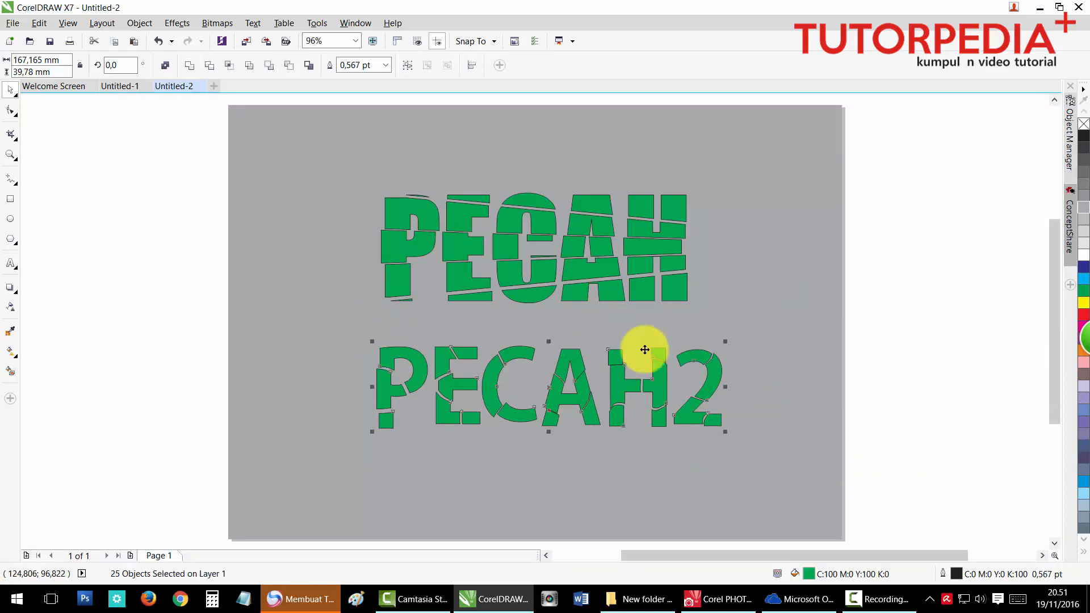
click(1082, 305)
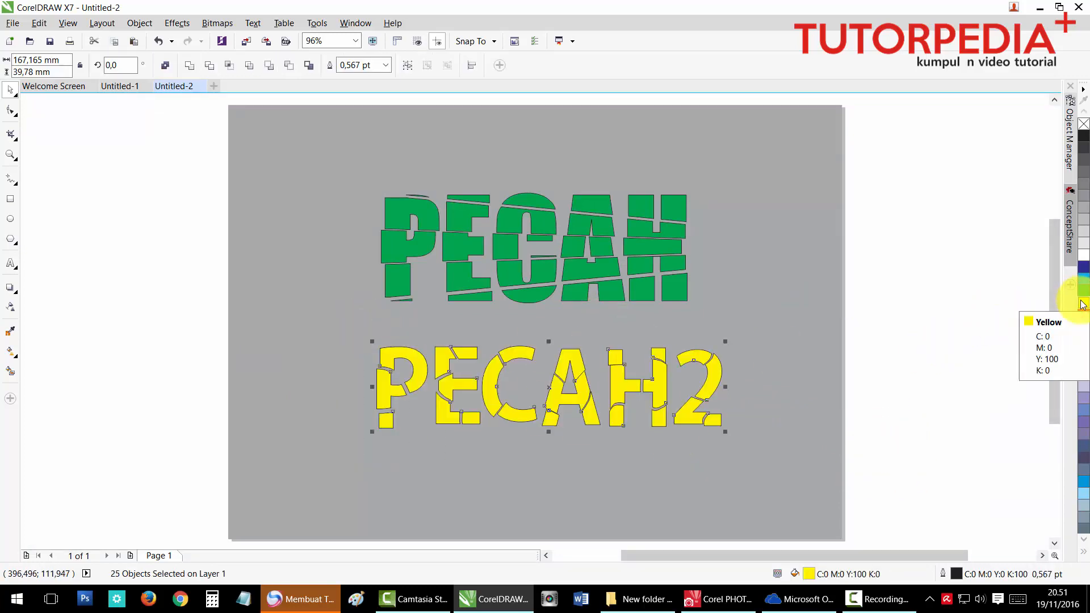
click(954, 335)
drag(931, 473, 555, 390)
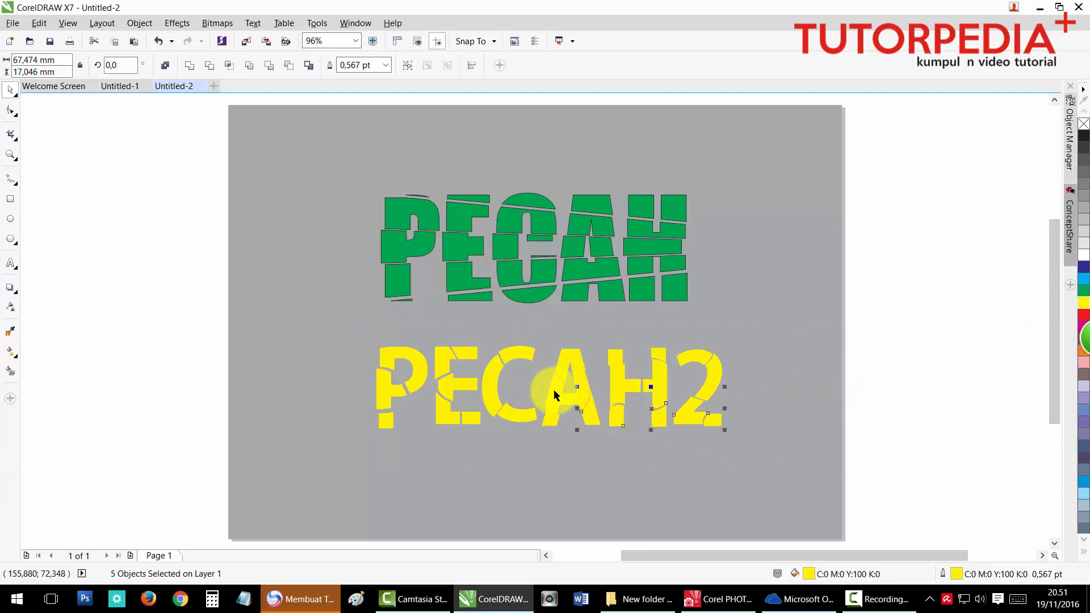
click(926, 380)
Step: Apply a drop shadow with the Small Glow preset to all the PECAH2 pieces
drag(348, 345, 336, 328)
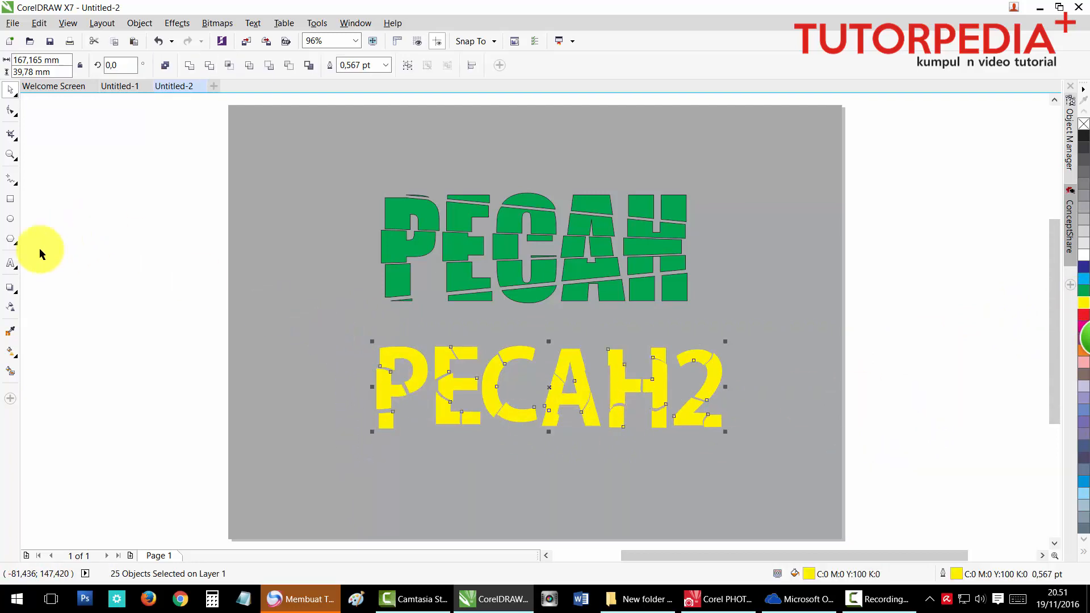
click(10, 287)
click(34, 66)
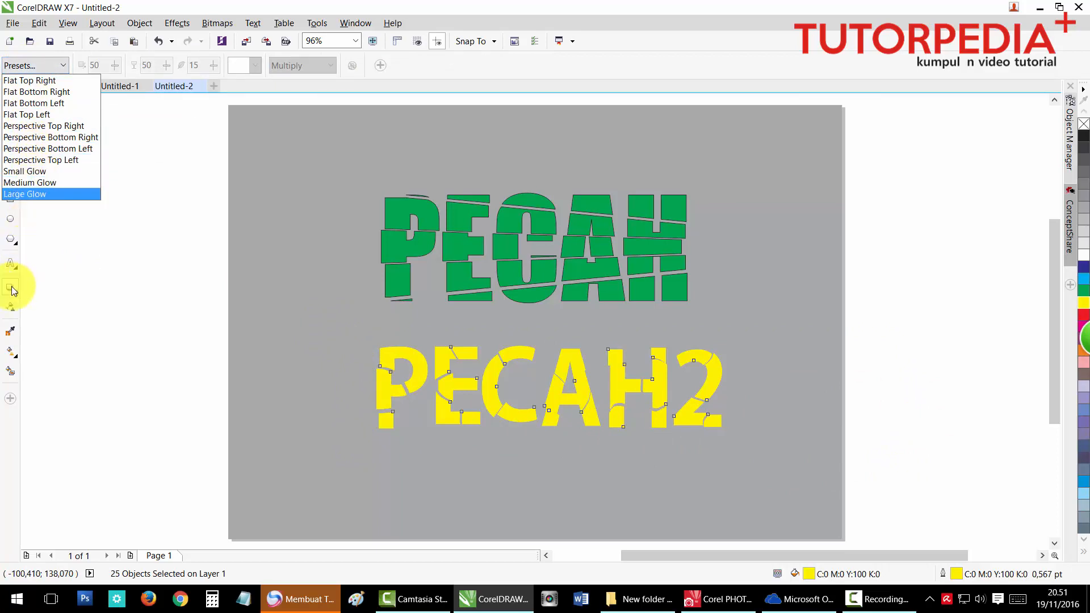
click(37, 170)
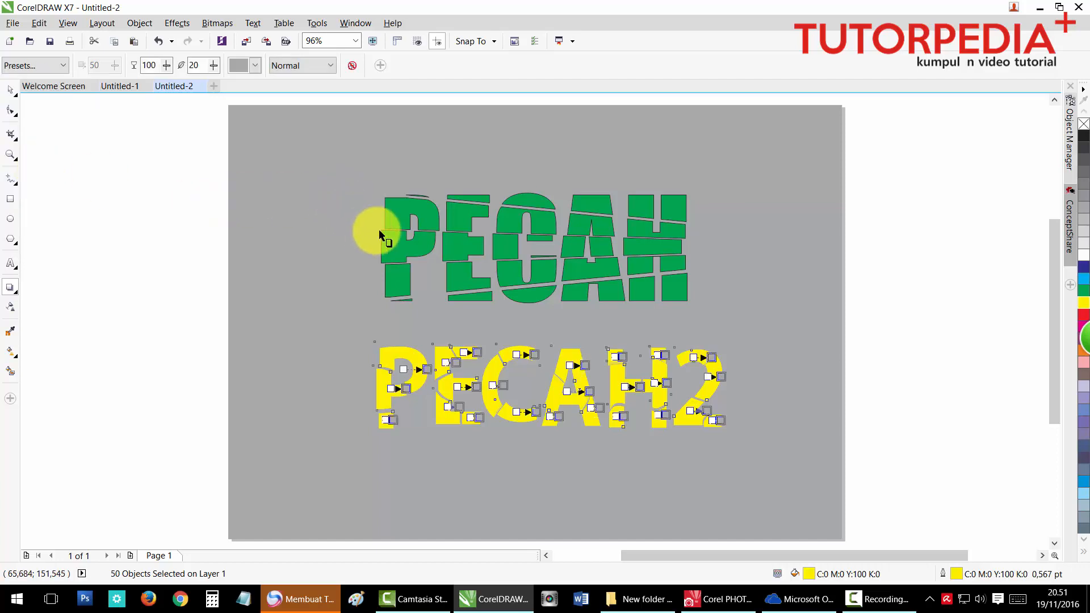
Step: Change the shadow colour of the PECAH2 pieces to black and deselect them
click(241, 67)
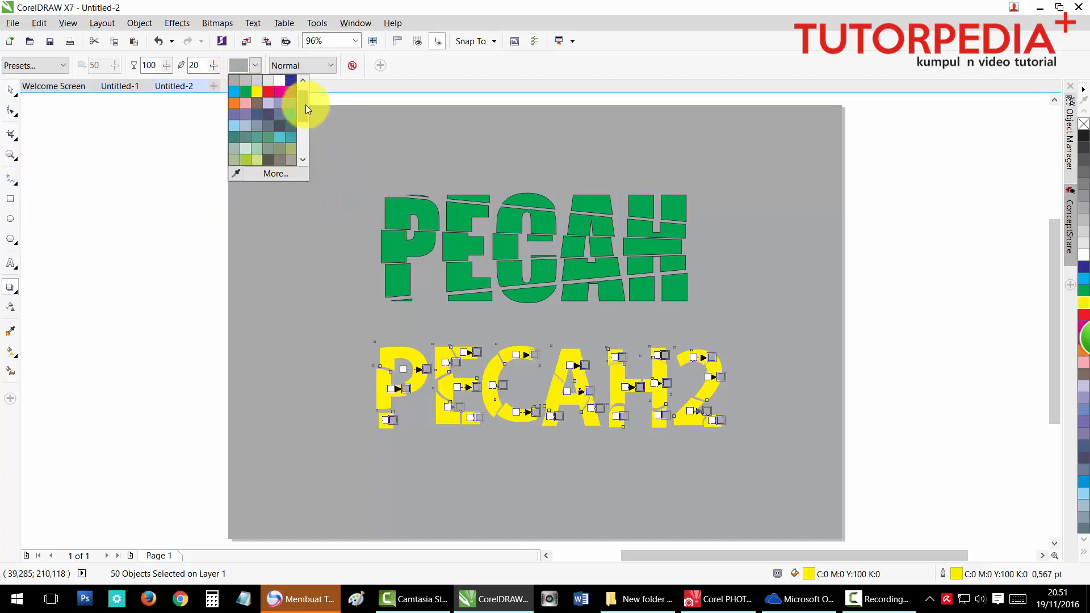
drag(305, 104, 301, 87)
click(231, 81)
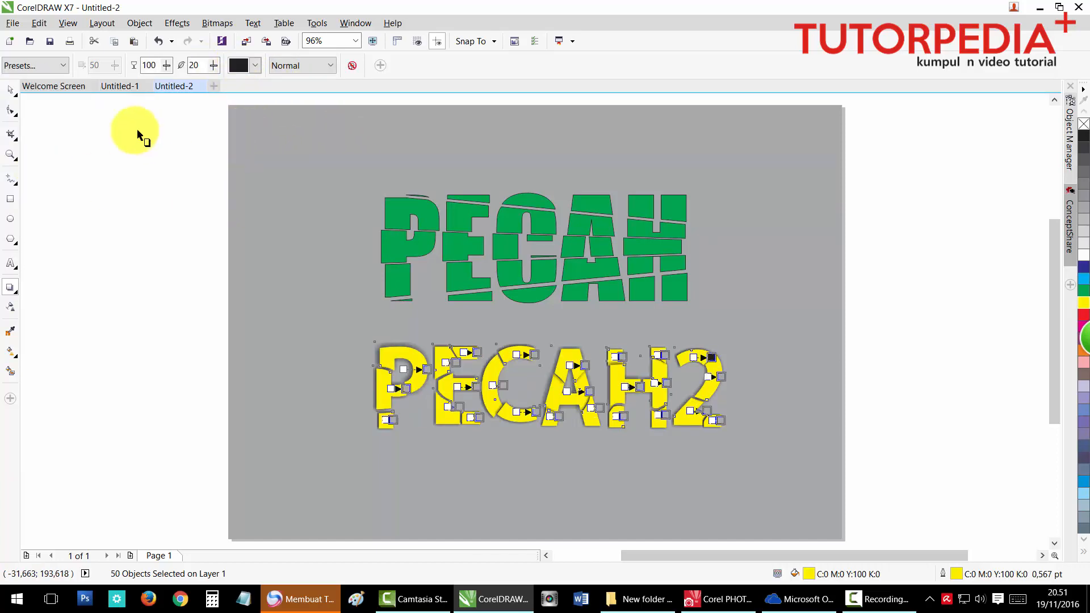
click(3, 94)
click(590, 312)
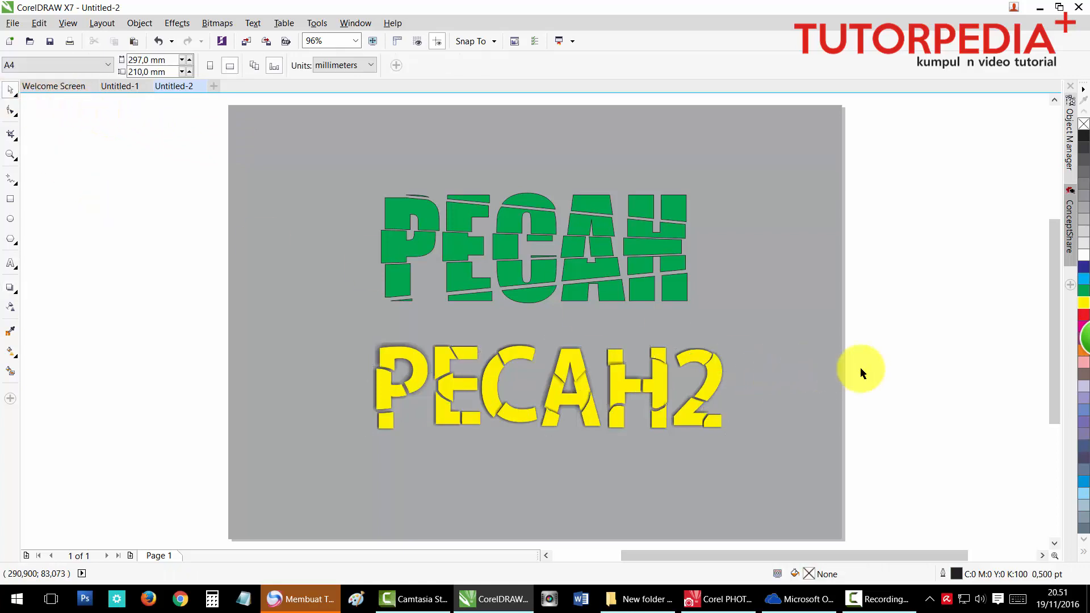
Step: Move all the PECAH2 pieces with their shadows slightly up, closer to the green PECAH text
drag(891, 501, 321, 325)
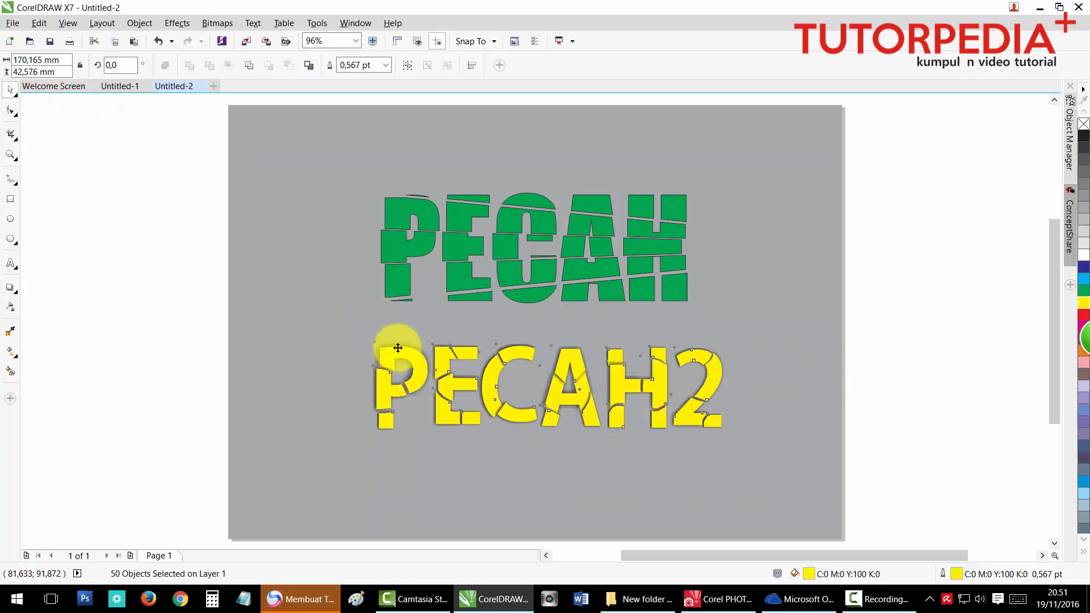
drag(398, 347, 398, 333)
click(279, 194)
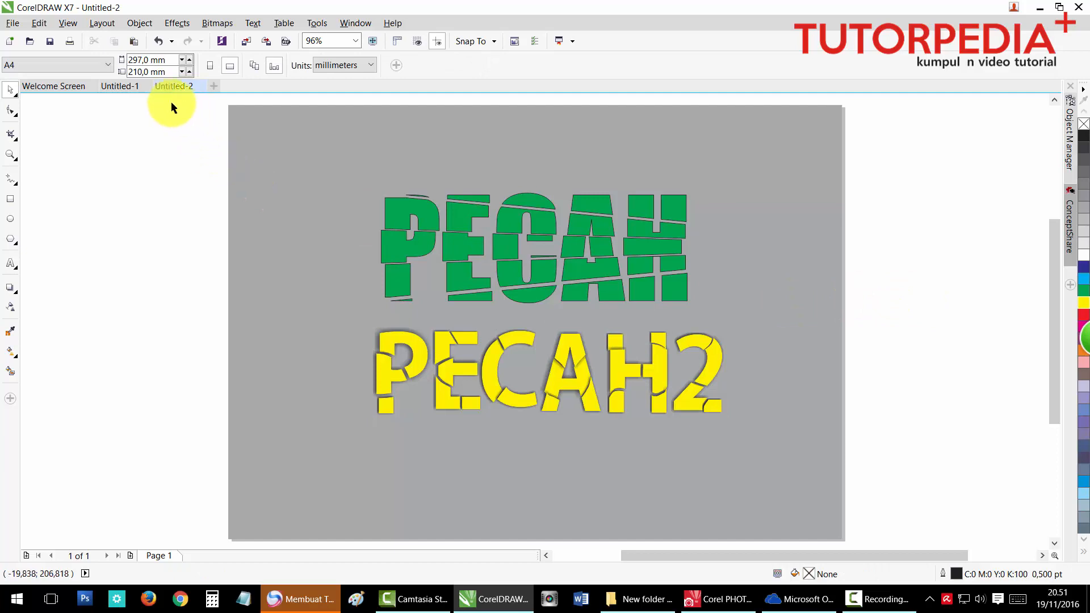
Step: Switch to the Untitled-1 document to view the MUDAH PECAH example with nothing selected
click(118, 86)
click(760, 254)
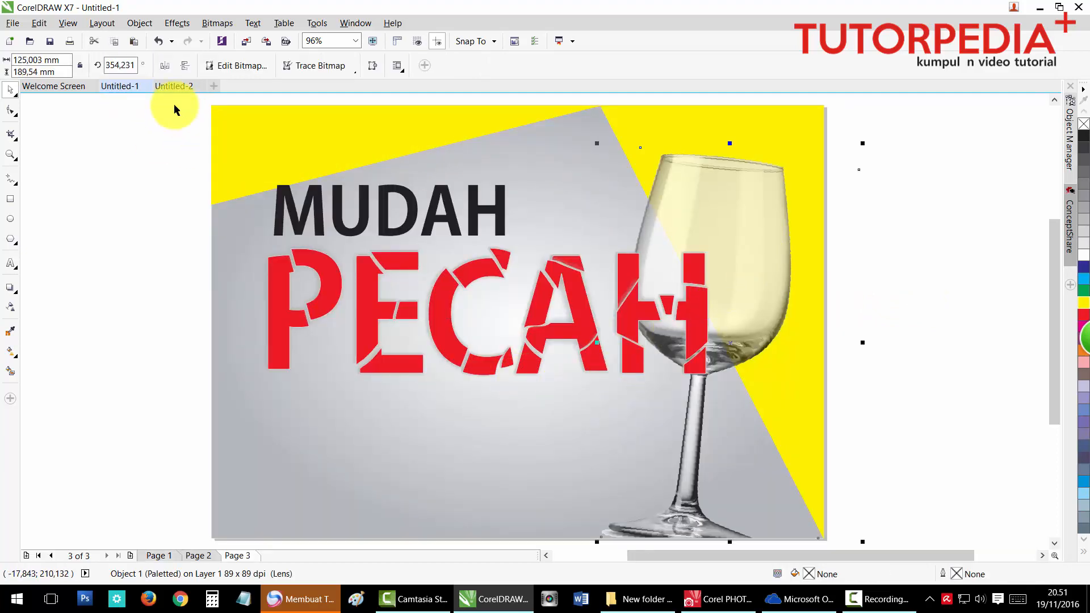
click(871, 332)
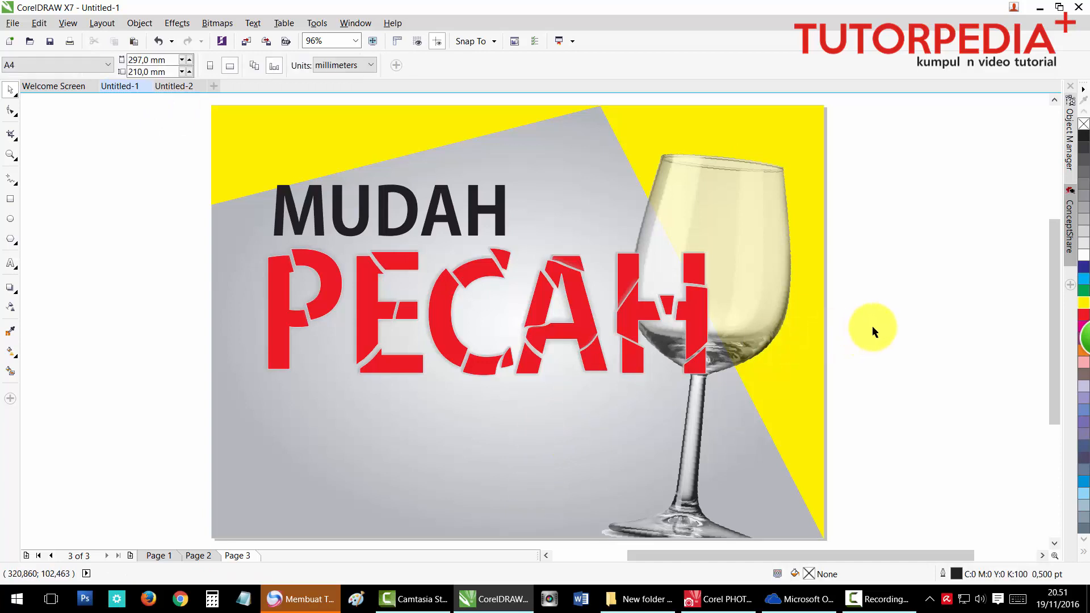